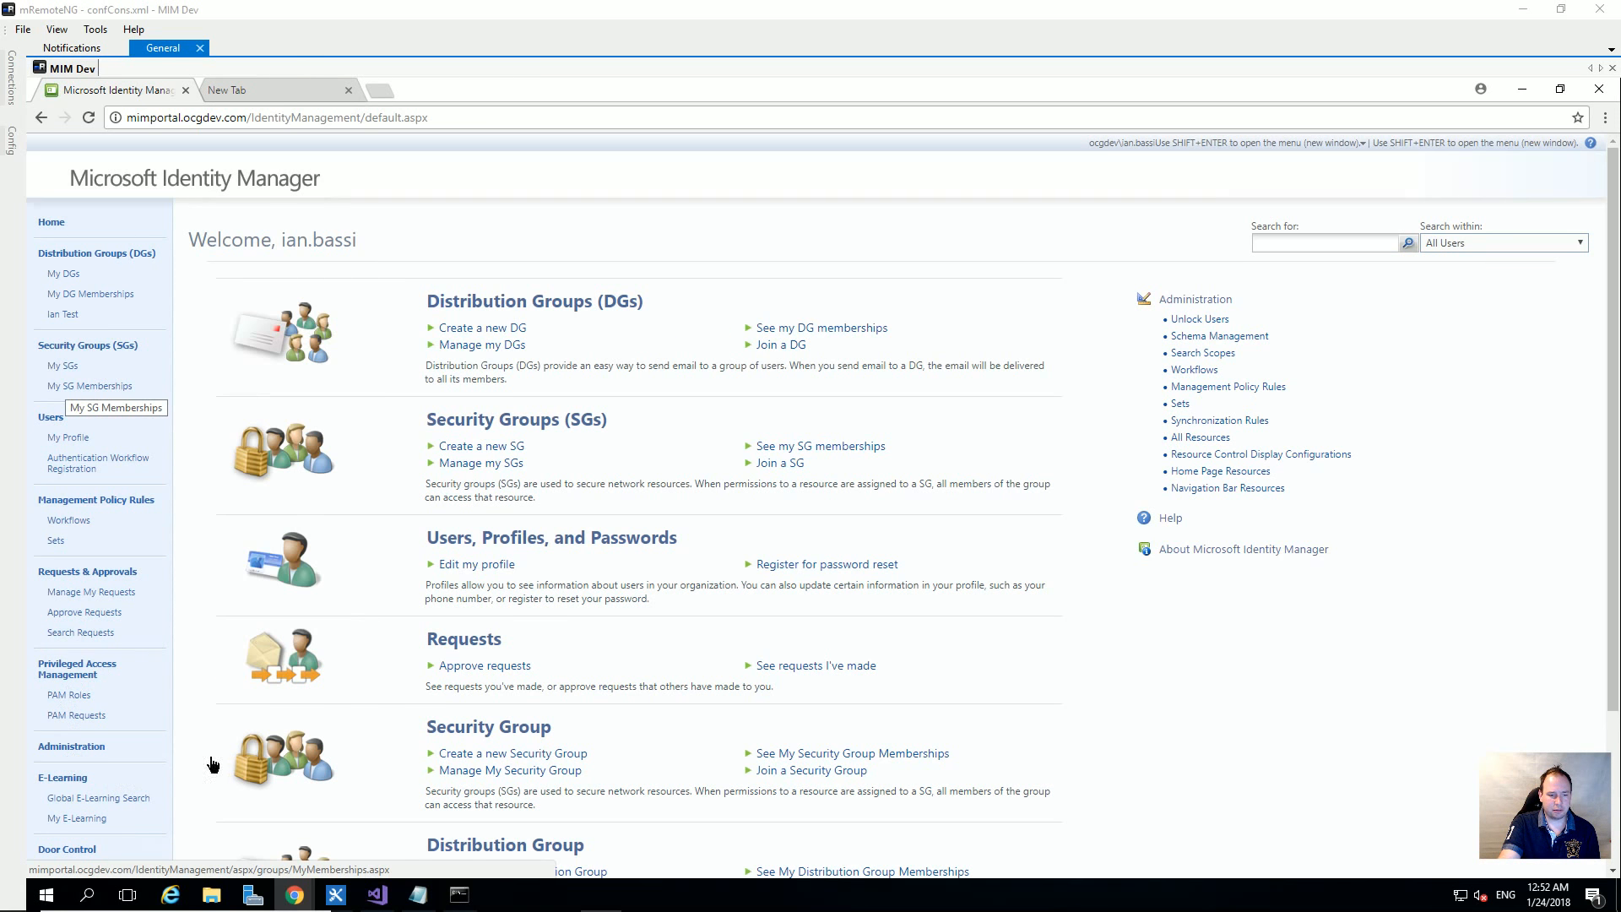
- View the Global Door Search page and its heading, followed by the My Door Controls page
{"action": "scroll", "coordinate": [210, 757], "scroll_direction": "down", "scroll_amount": 1}
{"action": "scroll", "coordinate": [210, 757], "scroll_direction": "down", "scroll_amount": 1}
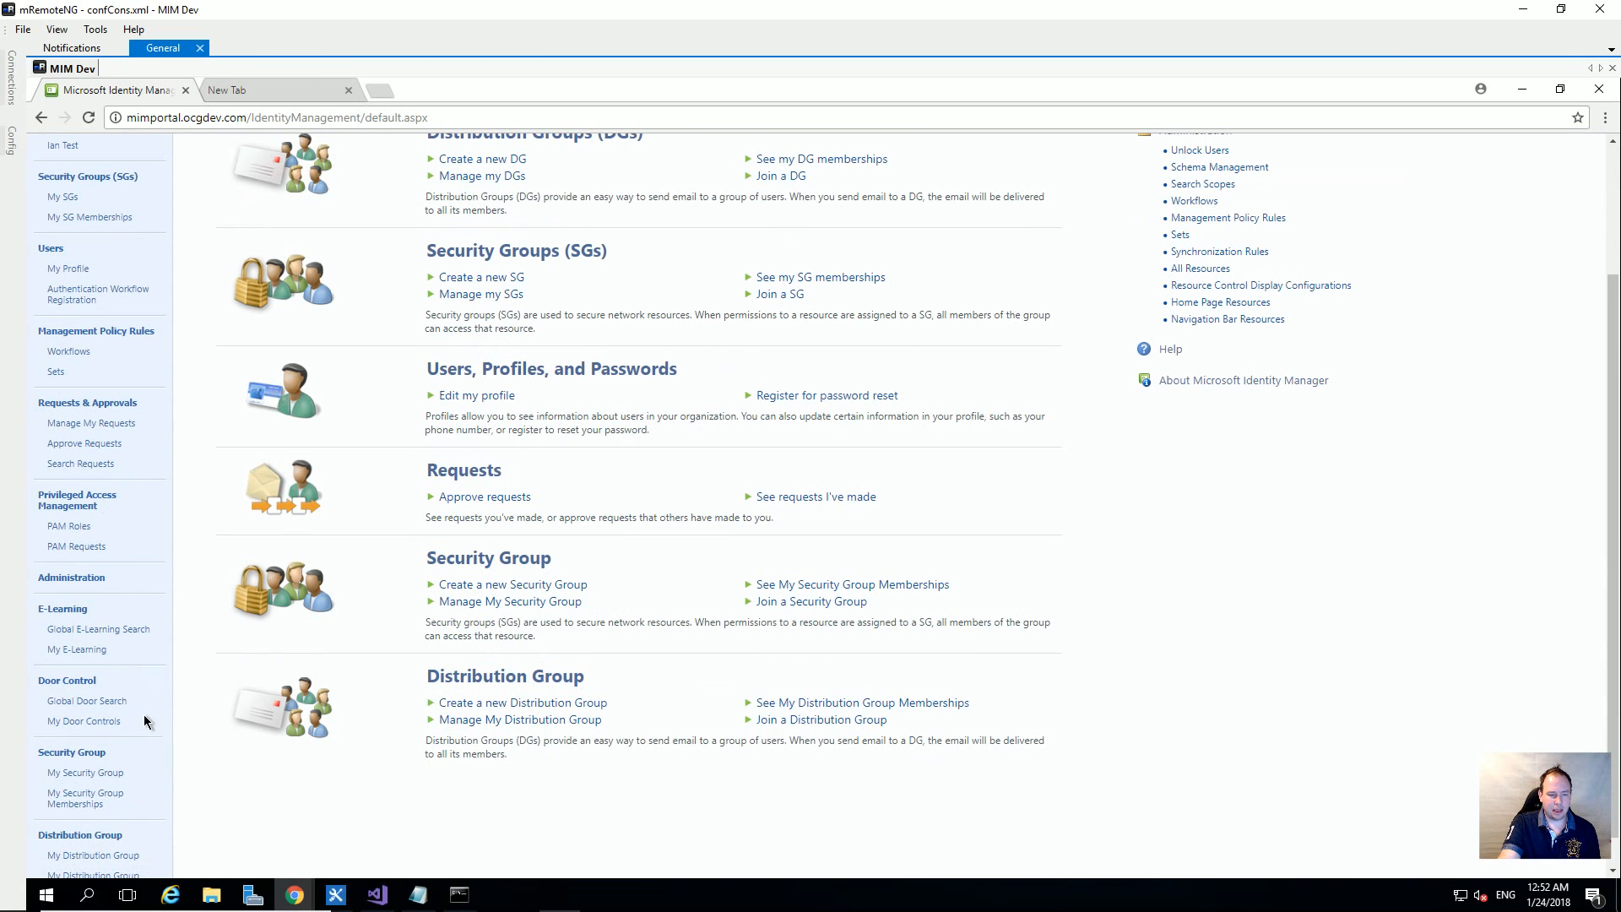
{"action": "left_click", "coordinate": [116, 704]}
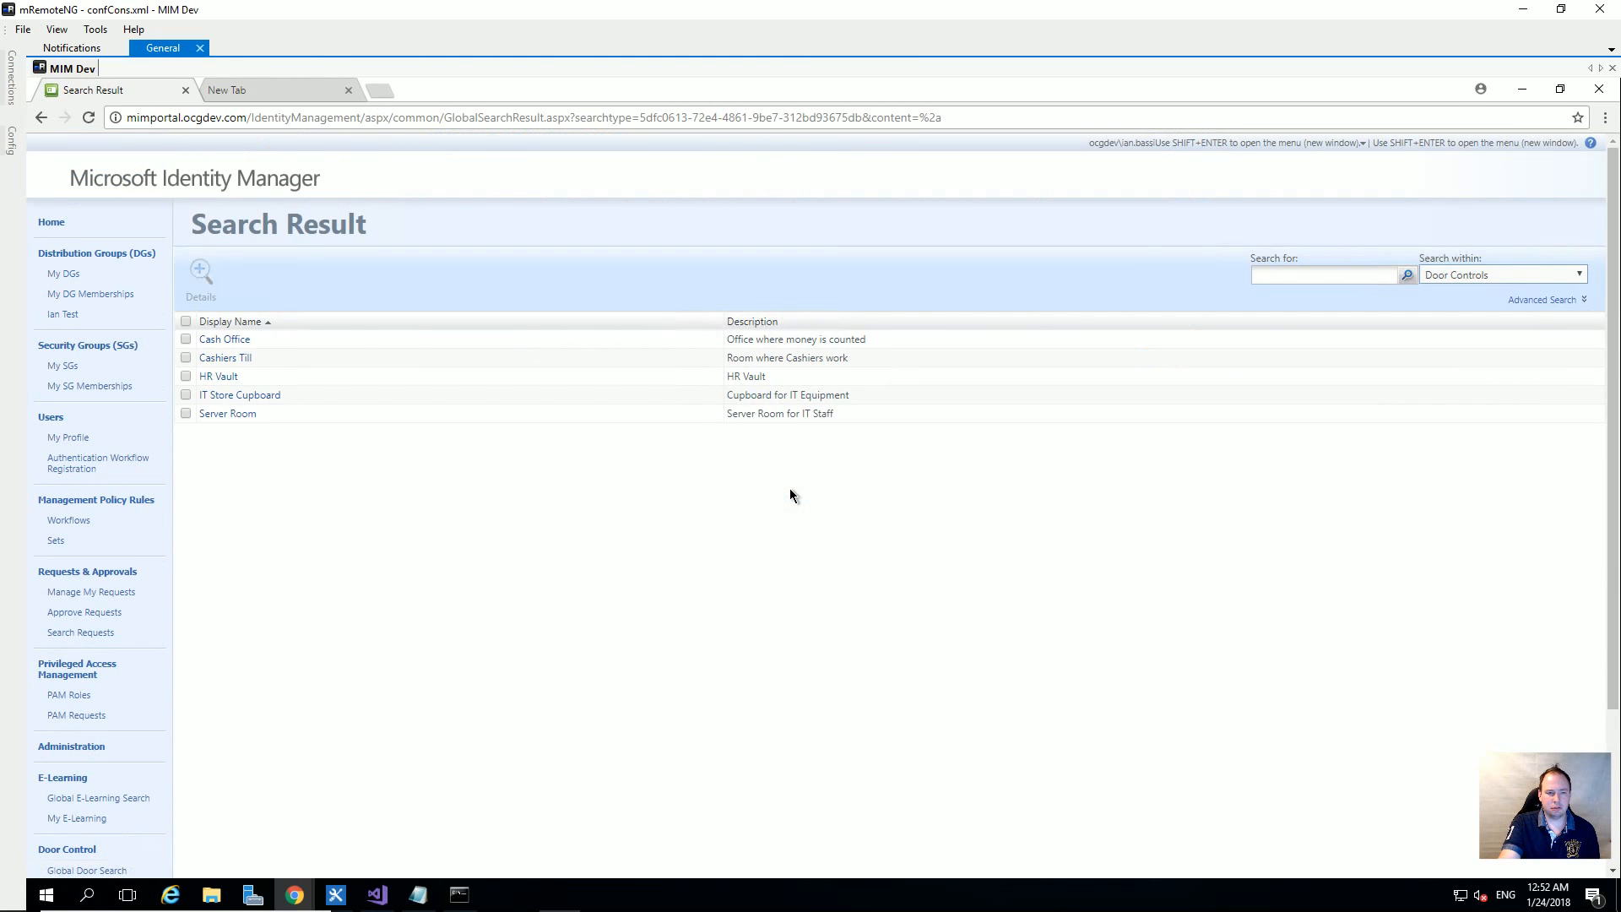
{"action": "left_click_drag", "start_coordinate": [386, 227], "coordinate": [190, 227]}
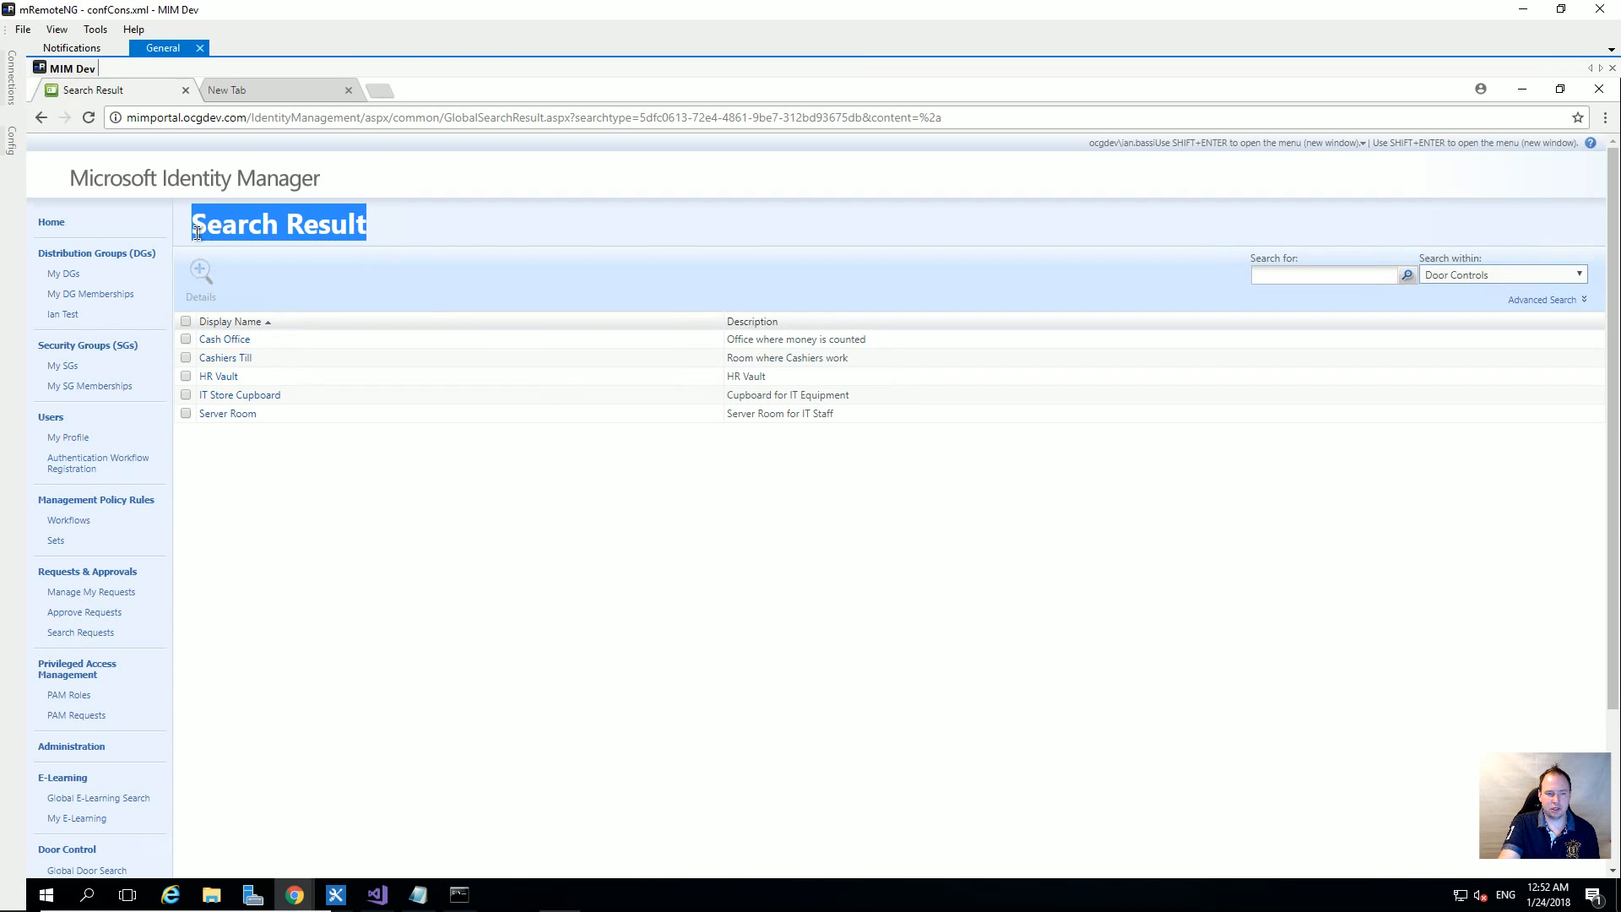
{"action": "left_click", "coordinate": [250, 233]}
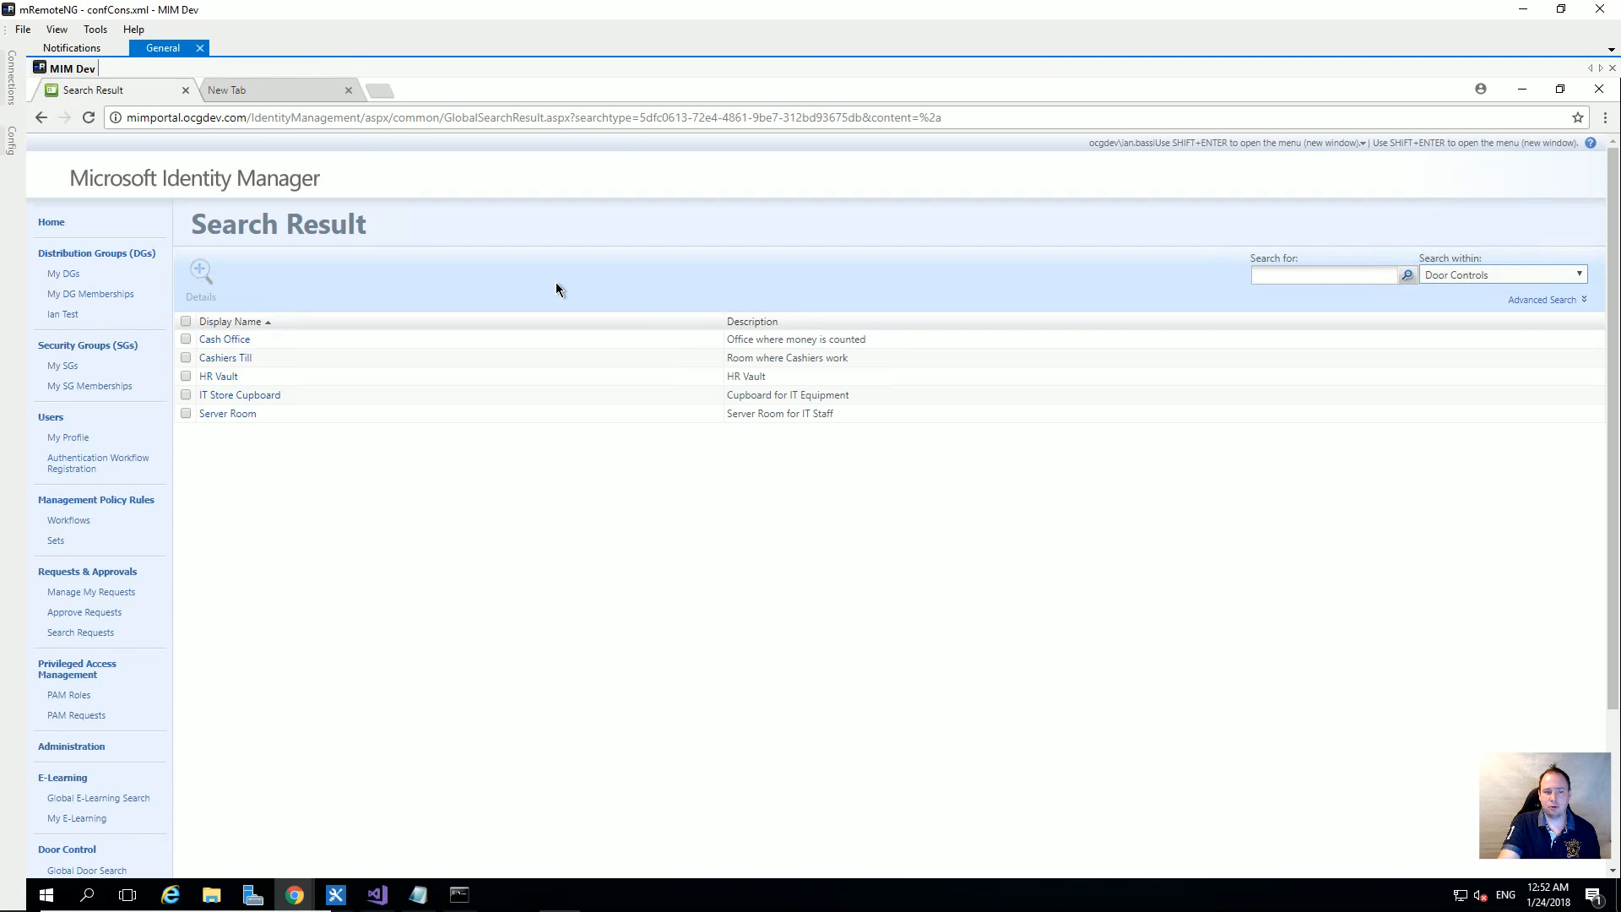
{"action": "scroll", "coordinate": [148, 806], "scroll_direction": "down", "scroll_amount": 2}
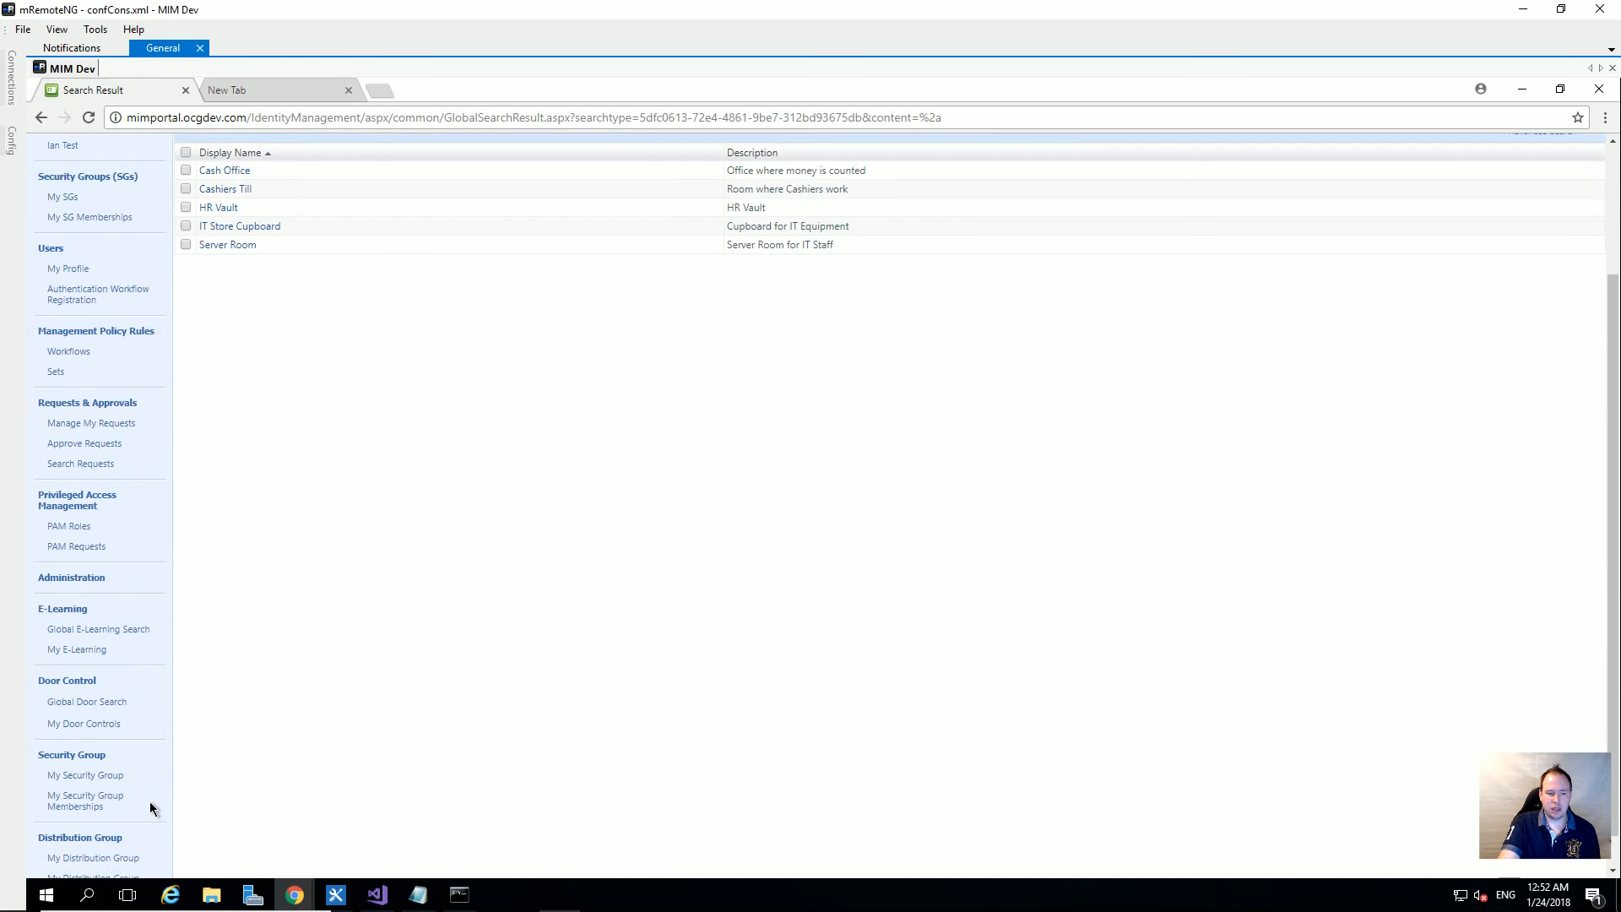
{"action": "left_click", "coordinate": [98, 723]}
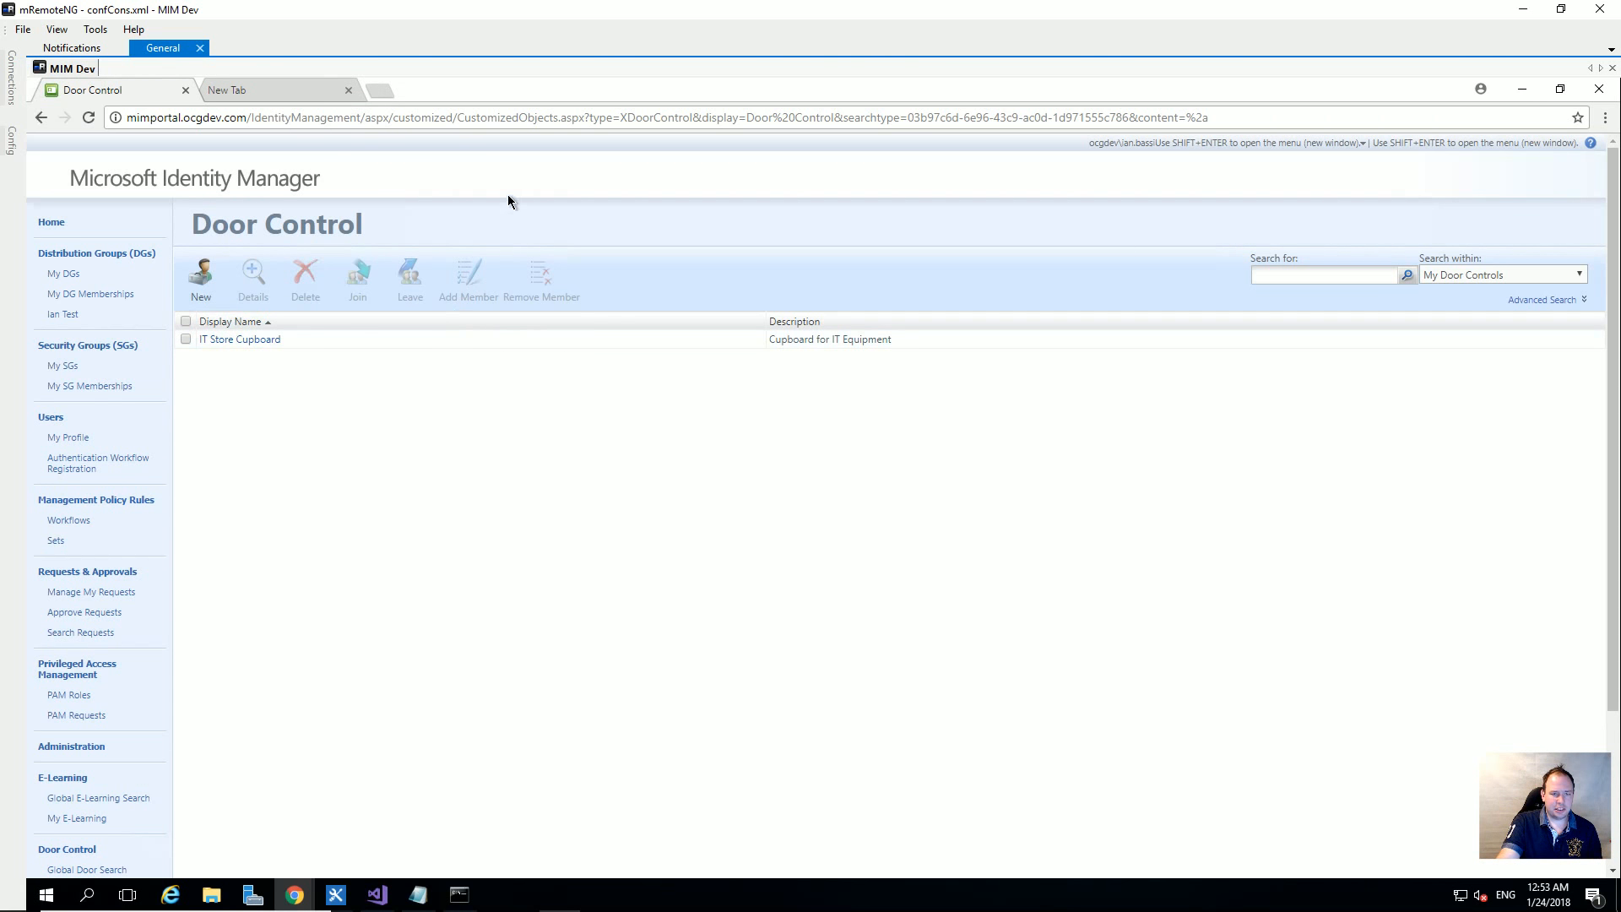
- Switch to Notepad to compare the CustomizedObjects.aspx and GlobalSearchResult.aspx URL breakdowns with the portal address, and return to the portal
{"action": "left_click", "coordinate": [417, 894]}
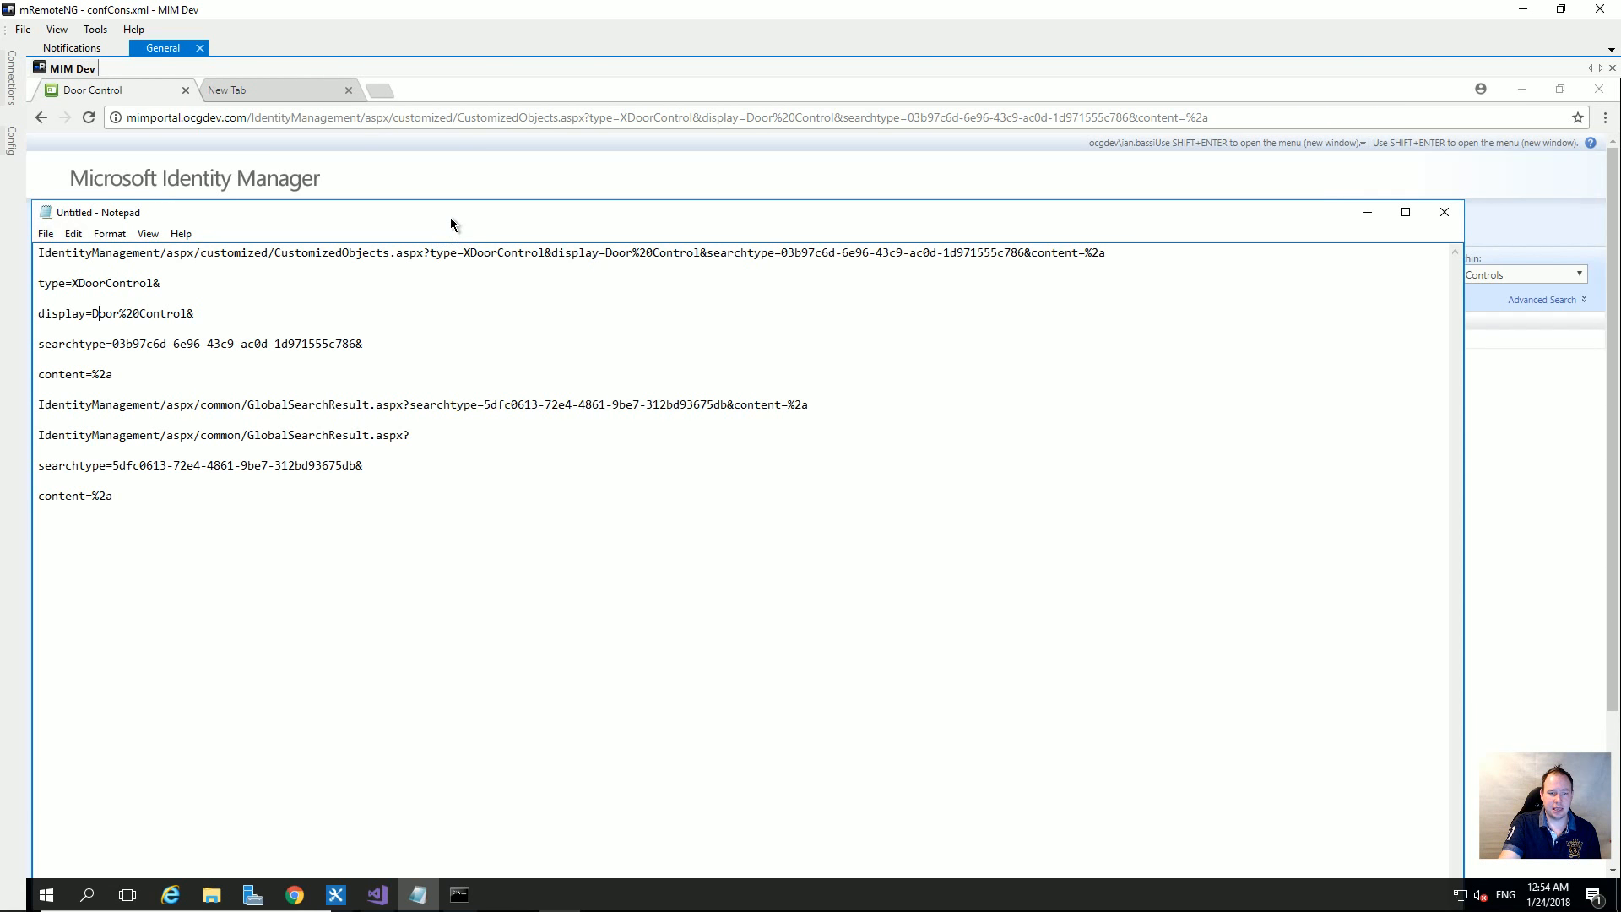
{"action": "left_click_drag", "start_coordinate": [454, 223], "coordinate": [542, 371]}
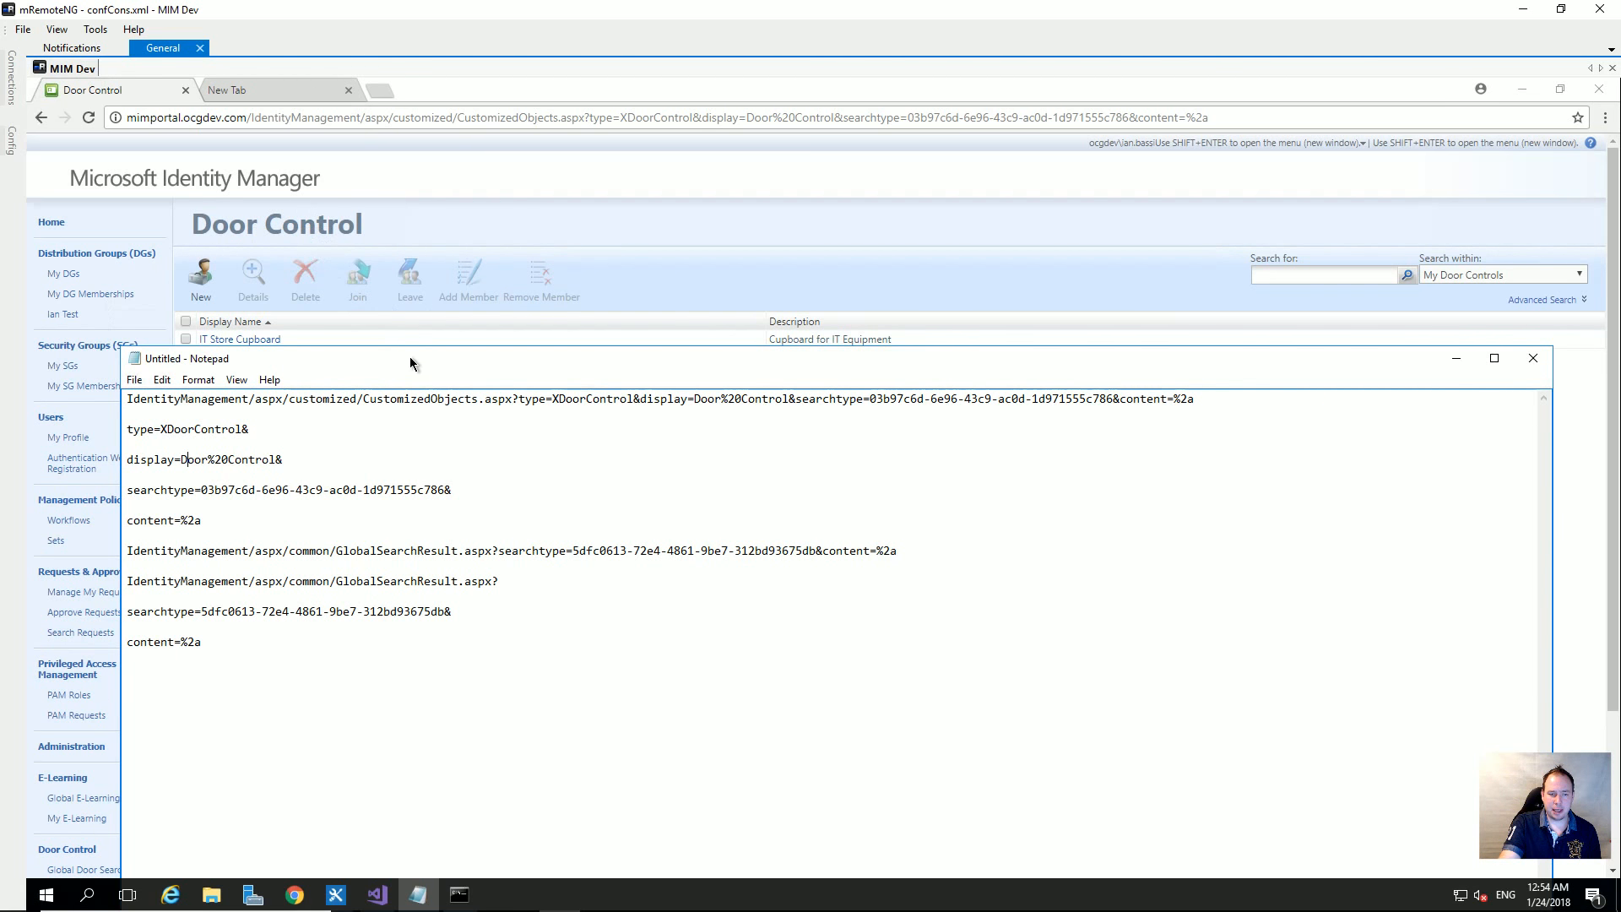
{"action": "left_click_drag", "start_coordinate": [412, 371], "coordinate": [460, 329]}
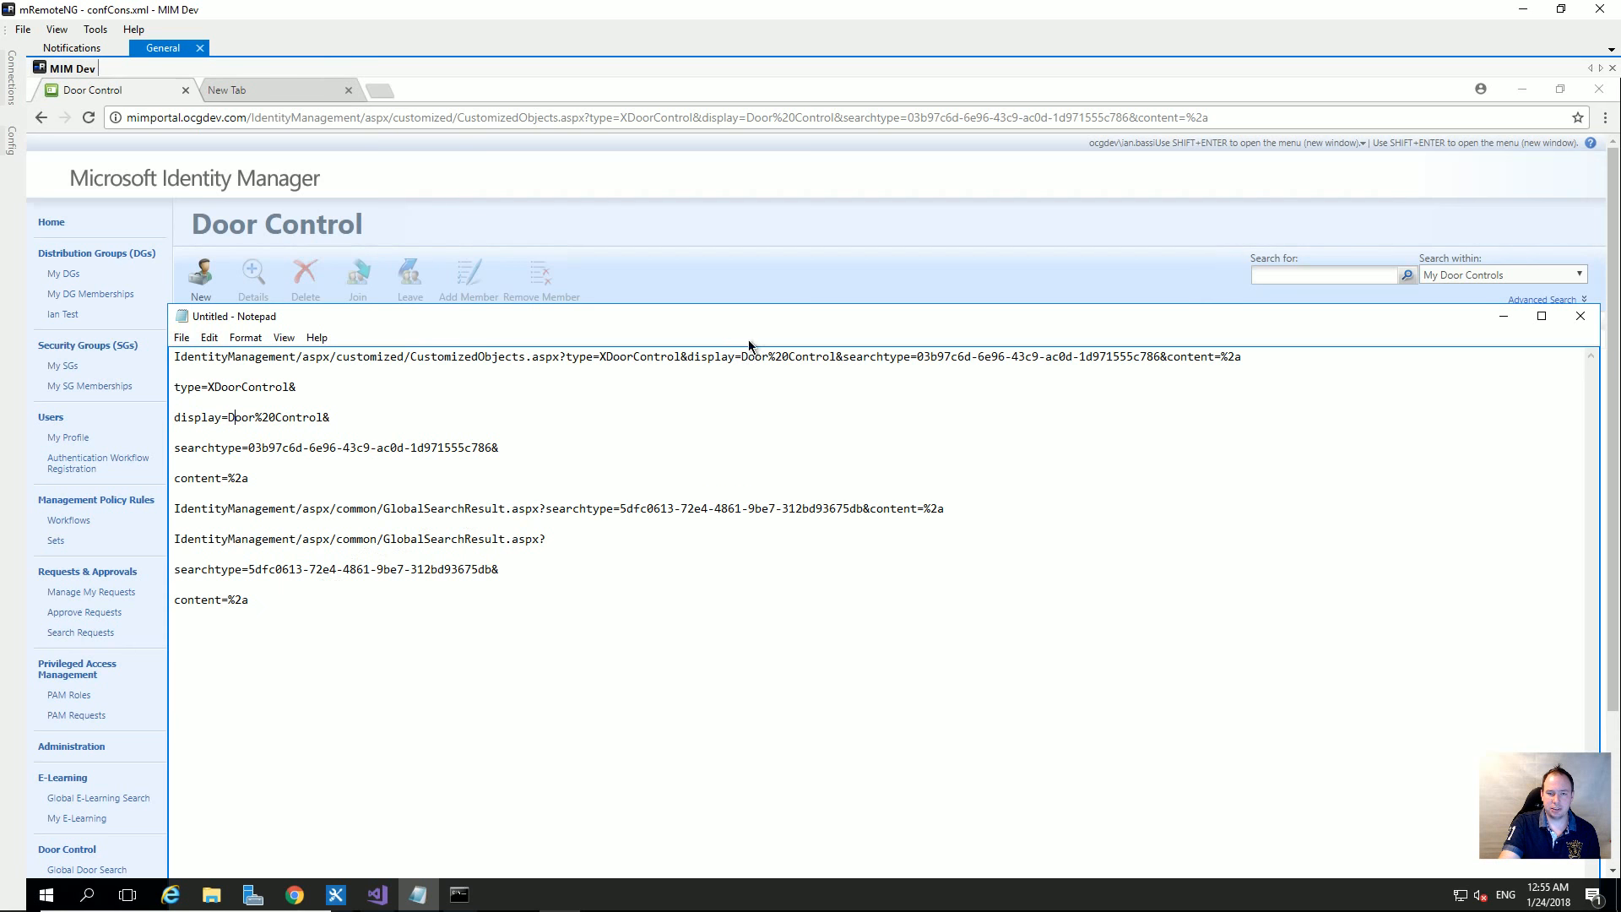
{"action": "left_click", "coordinate": [768, 287]}
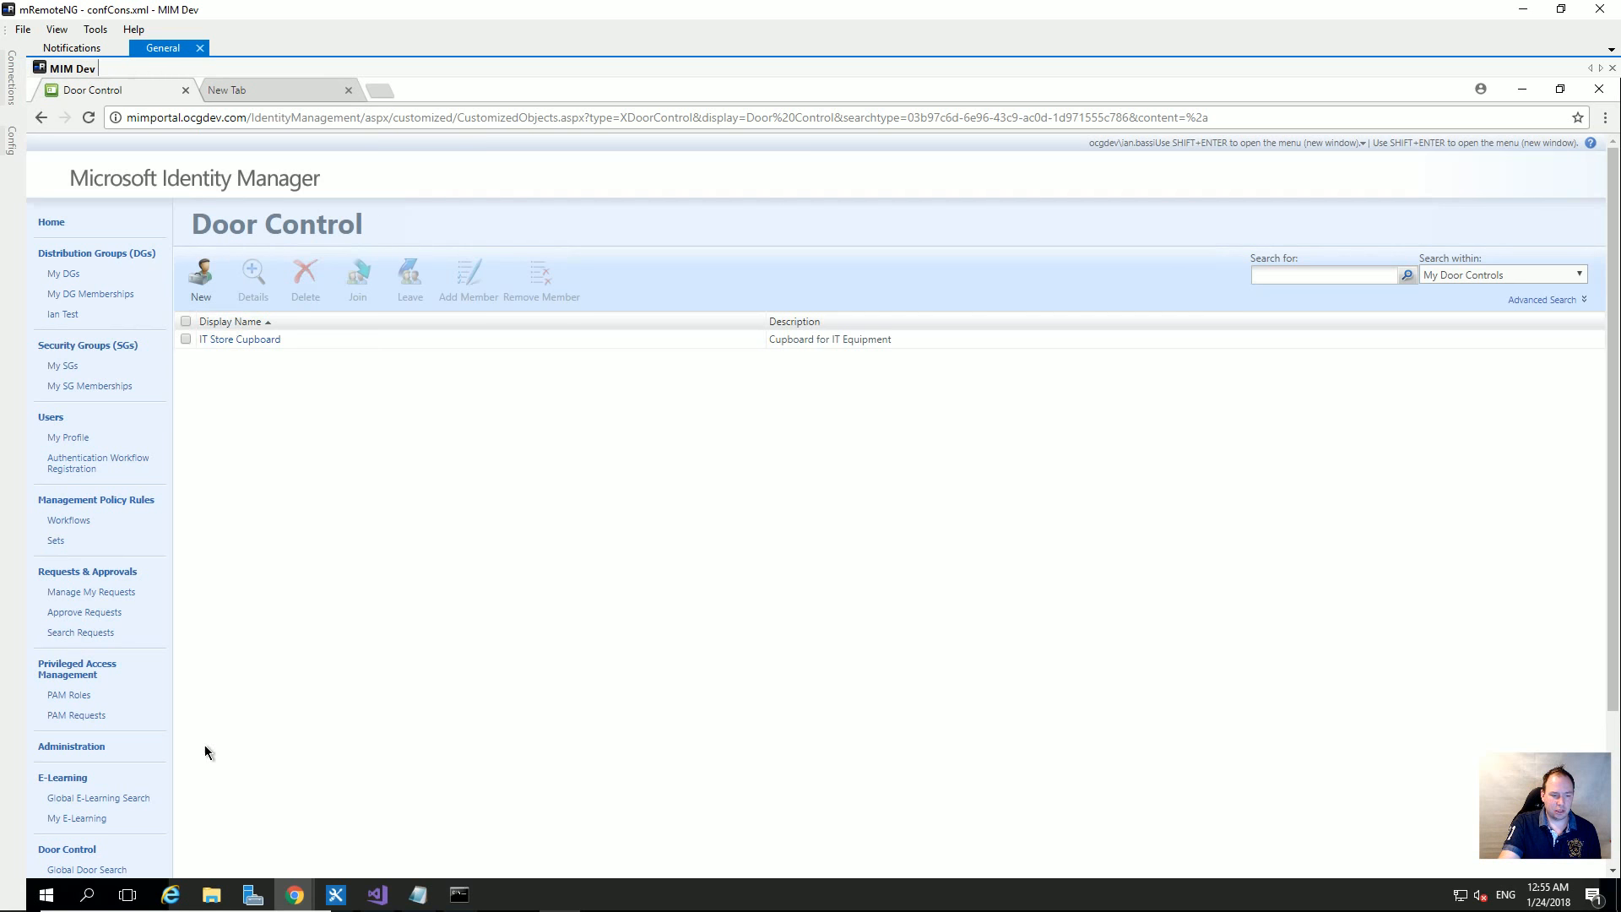
- View the Global E-Learning Search page and examine the page name, title parameter and elearning folder in its URL
{"action": "left_click", "coordinate": [126, 797]}
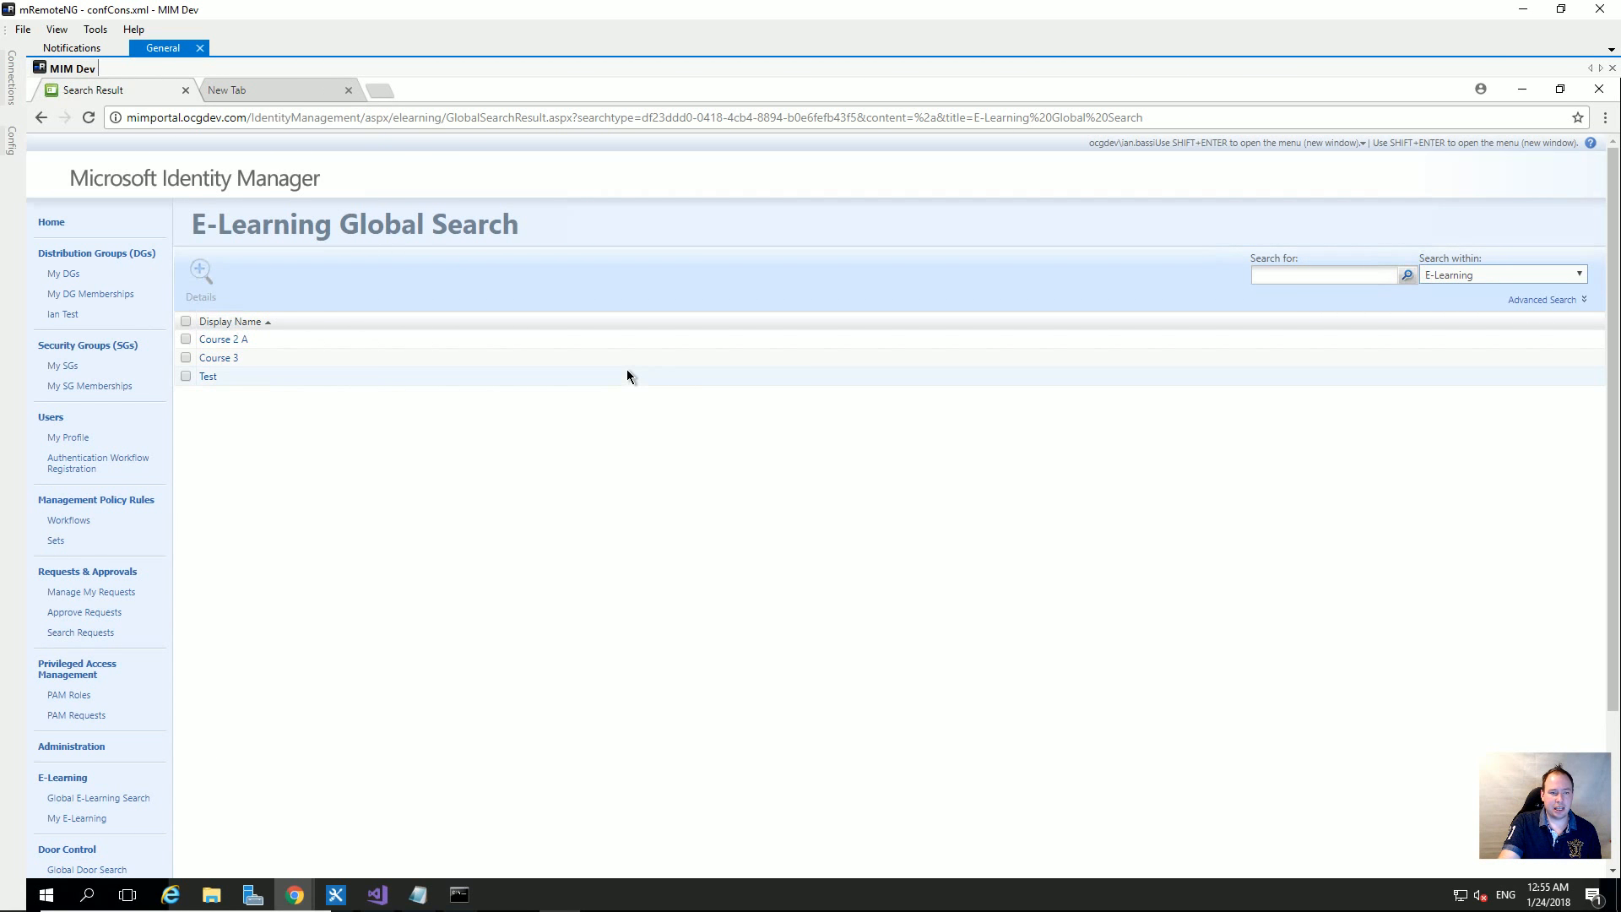
{"action": "left_click_drag", "start_coordinate": [463, 118], "coordinate": [536, 122]}
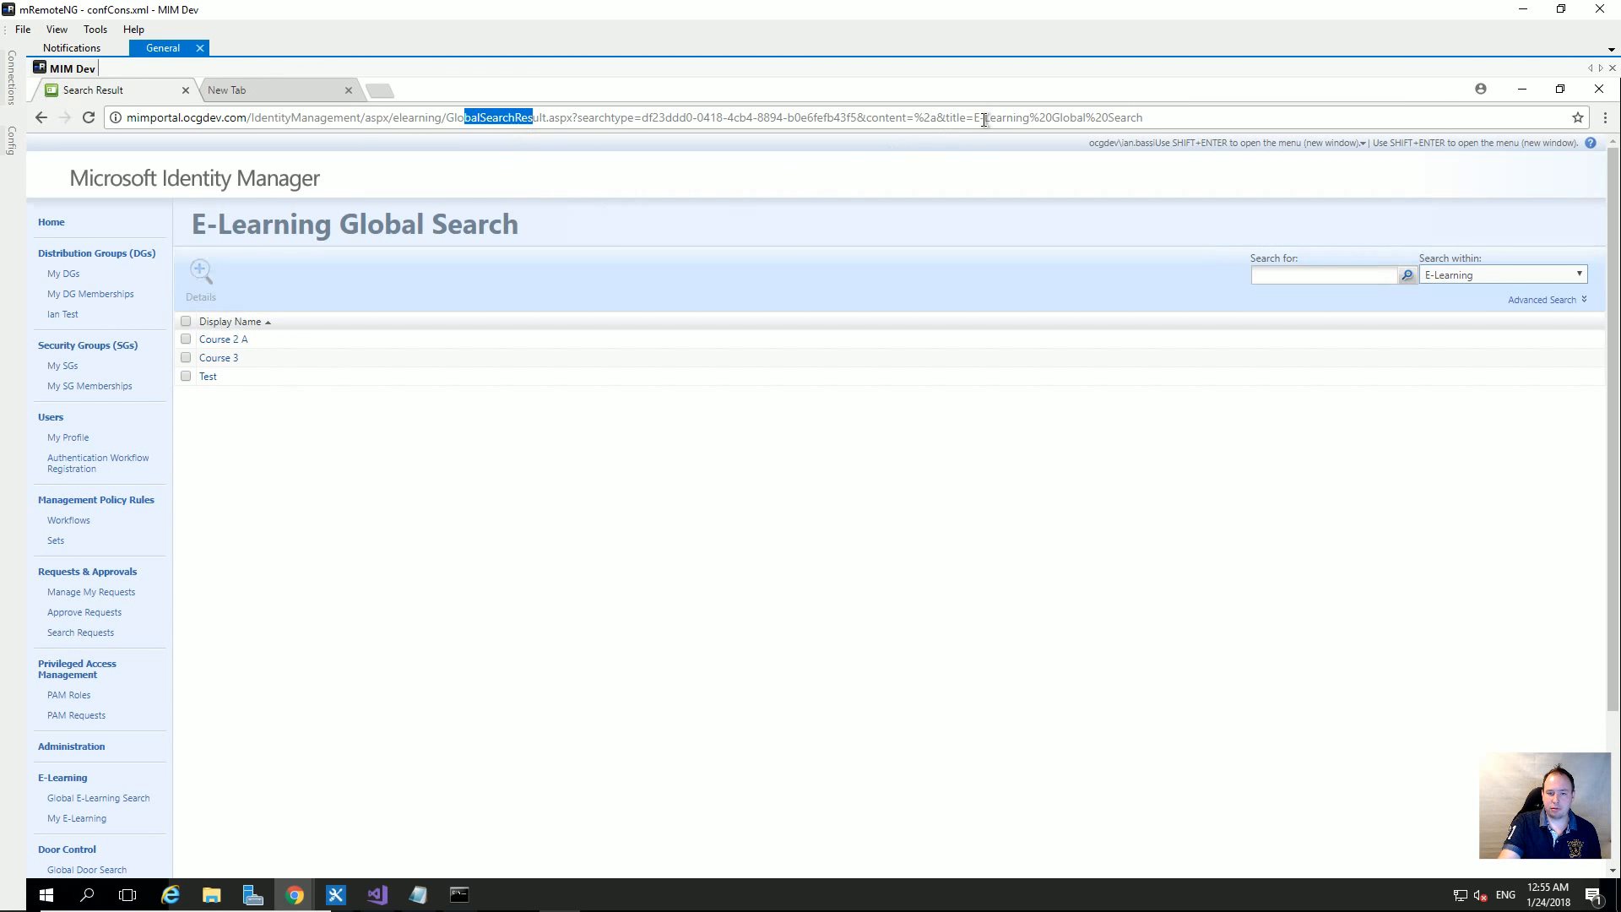
{"action": "left_click_drag", "start_coordinate": [950, 120], "coordinate": [957, 120]}
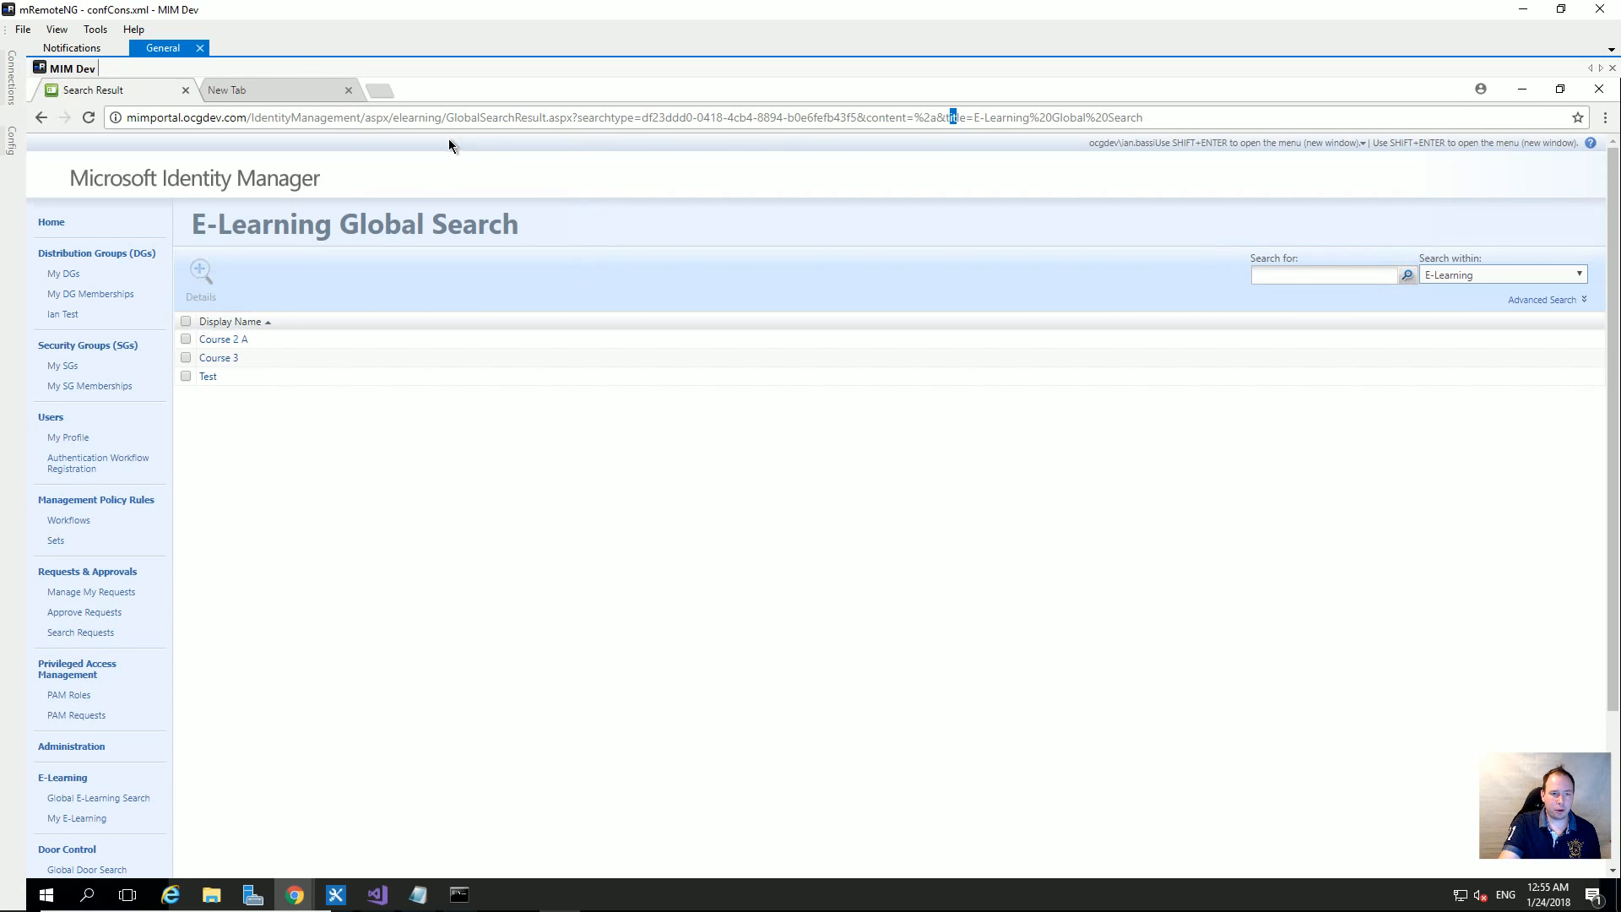
{"action": "left_click_drag", "start_coordinate": [394, 117], "coordinate": [442, 119]}
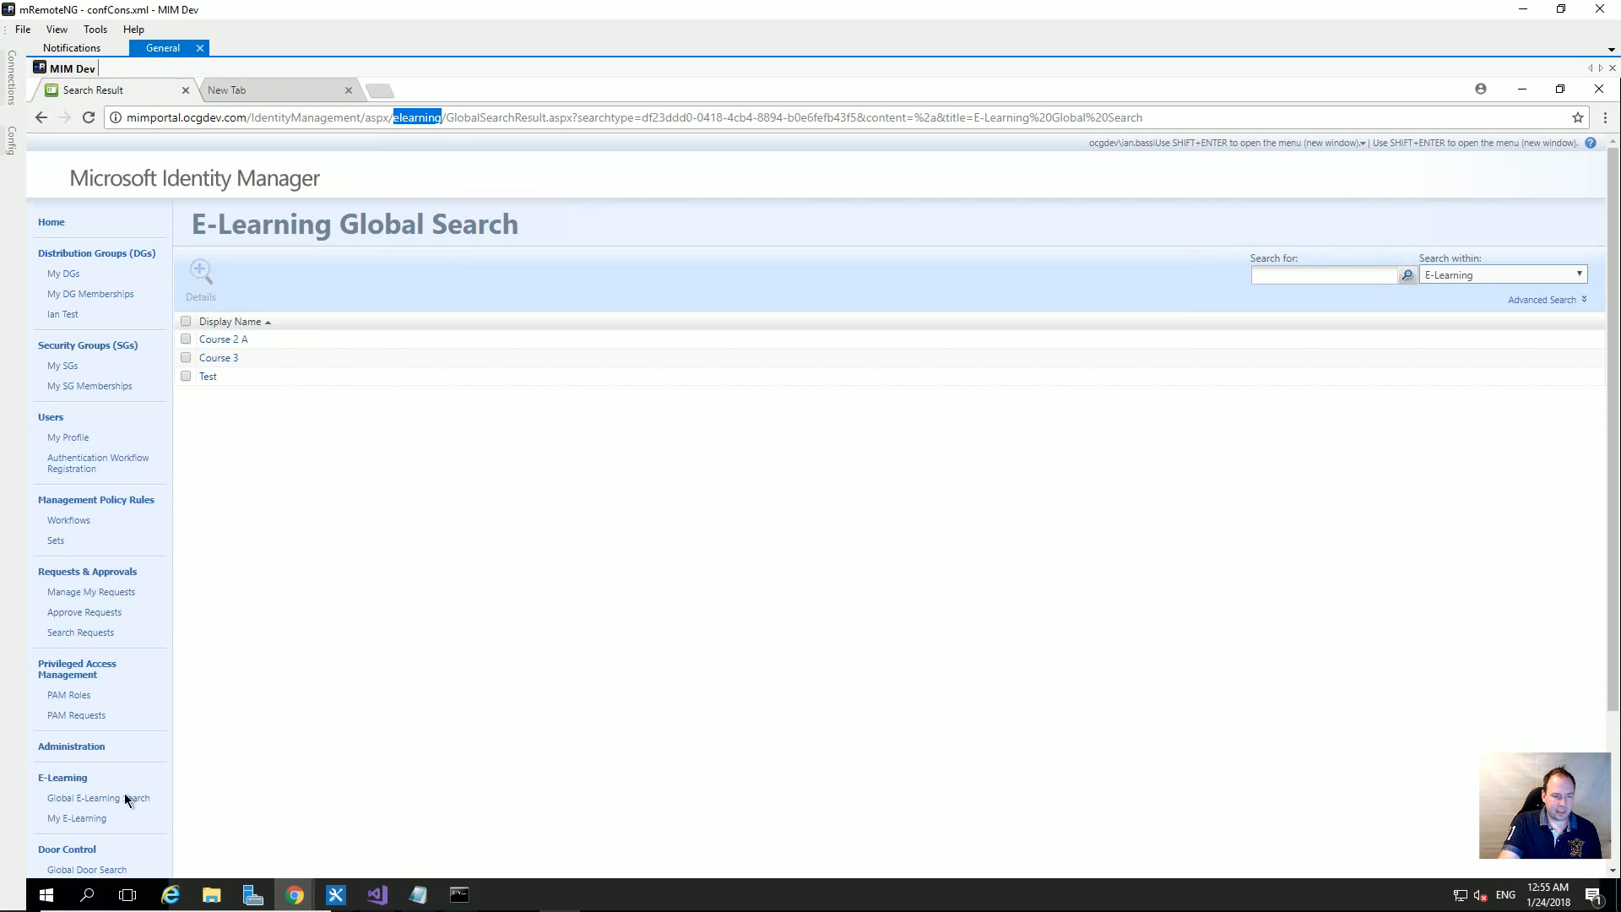
- View the My E-Learning page and examine the elearning folder and myelearning page name in its URL
{"action": "left_click", "coordinate": [87, 818]}
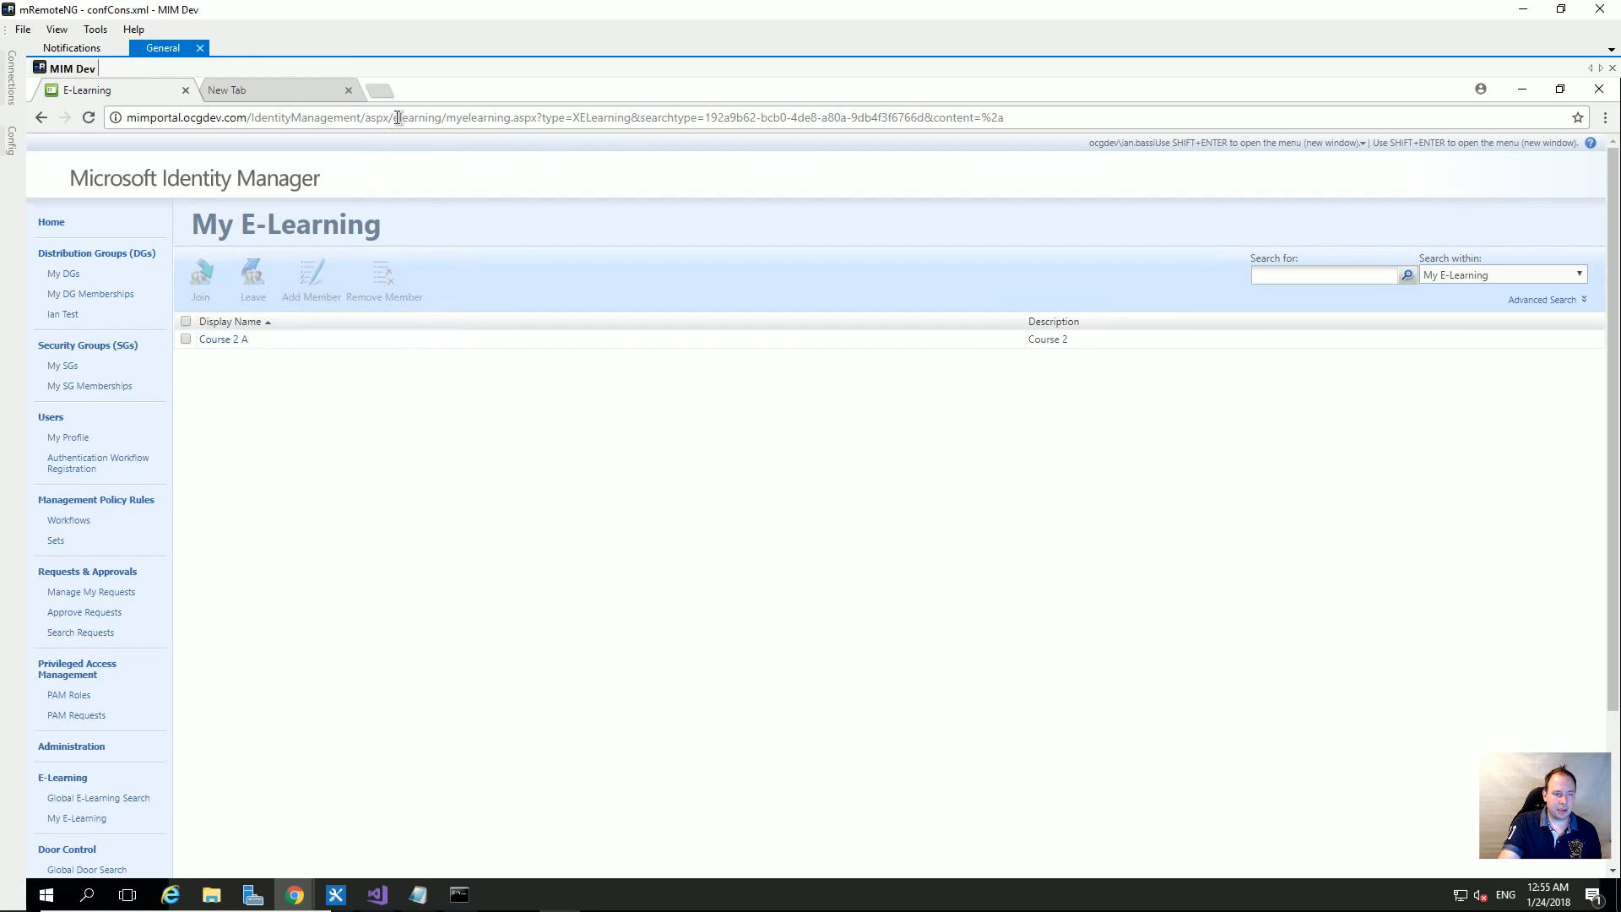
{"action": "left_click_drag", "start_coordinate": [394, 117], "coordinate": [511, 134]}
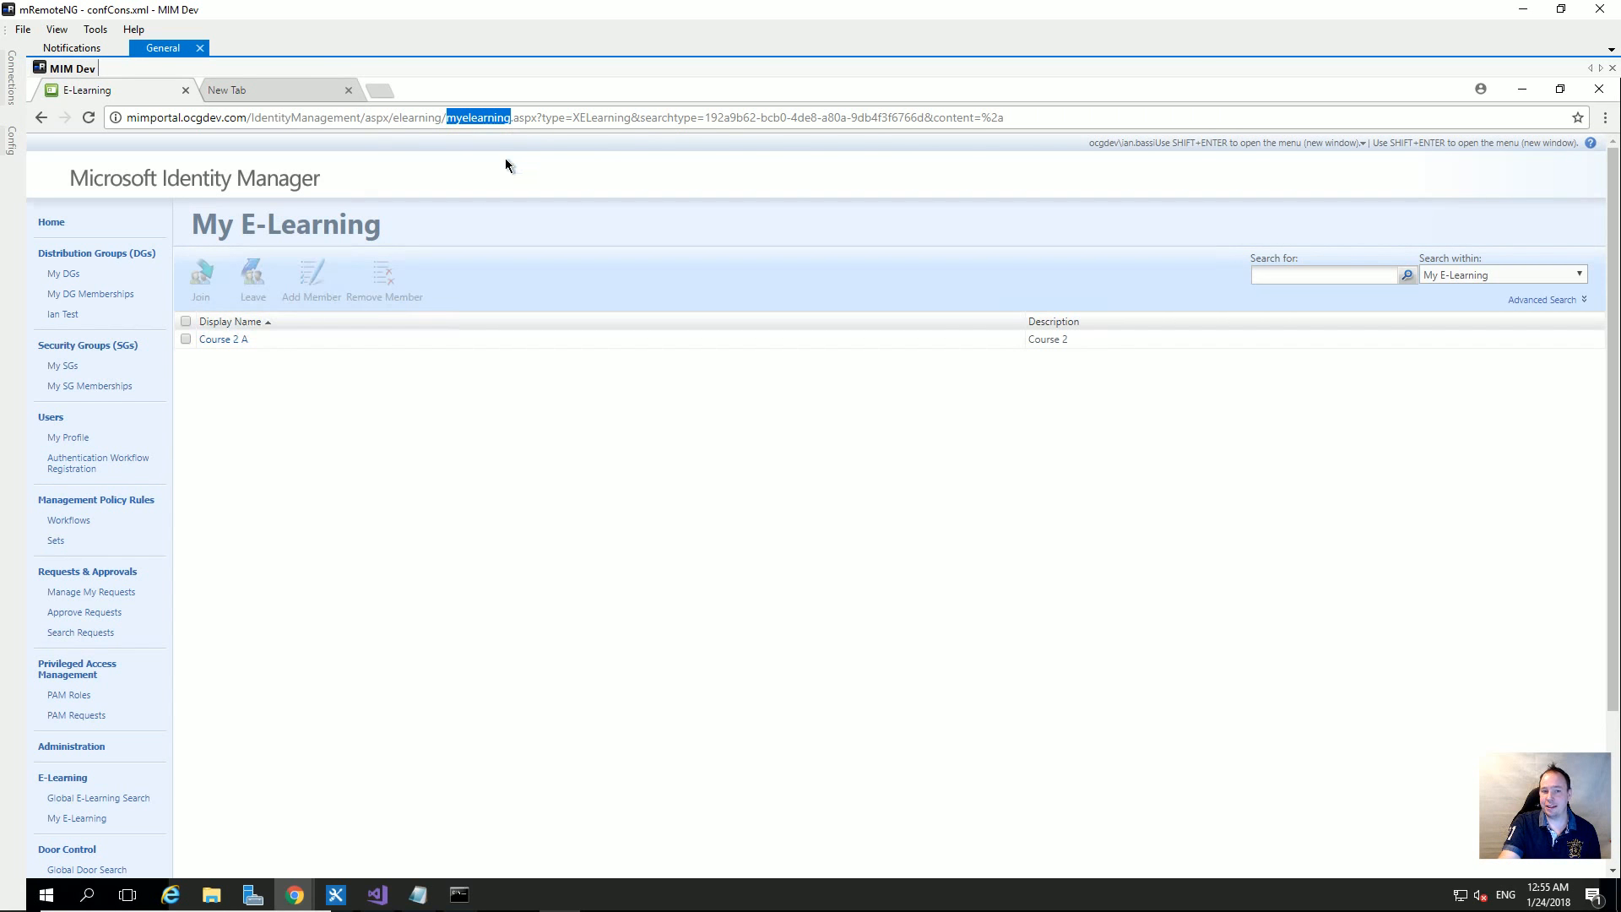
{"action": "left_click", "coordinate": [384, 371]}
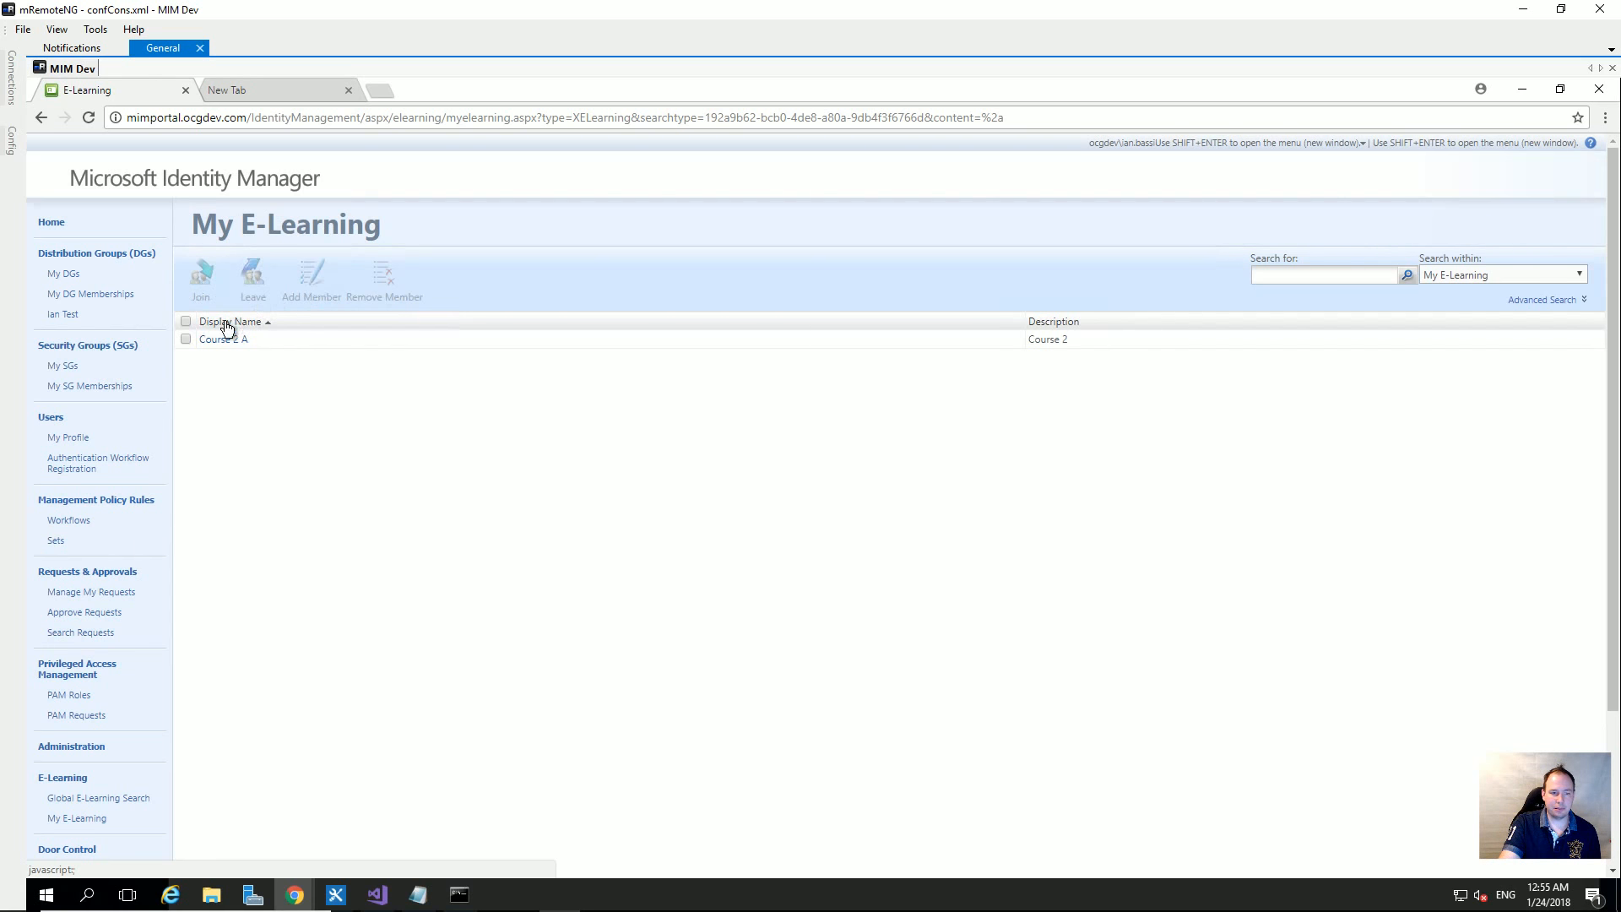
- Submit a request to leave Course 2 A from the My E-Learning list
{"action": "left_click", "coordinate": [185, 339]}
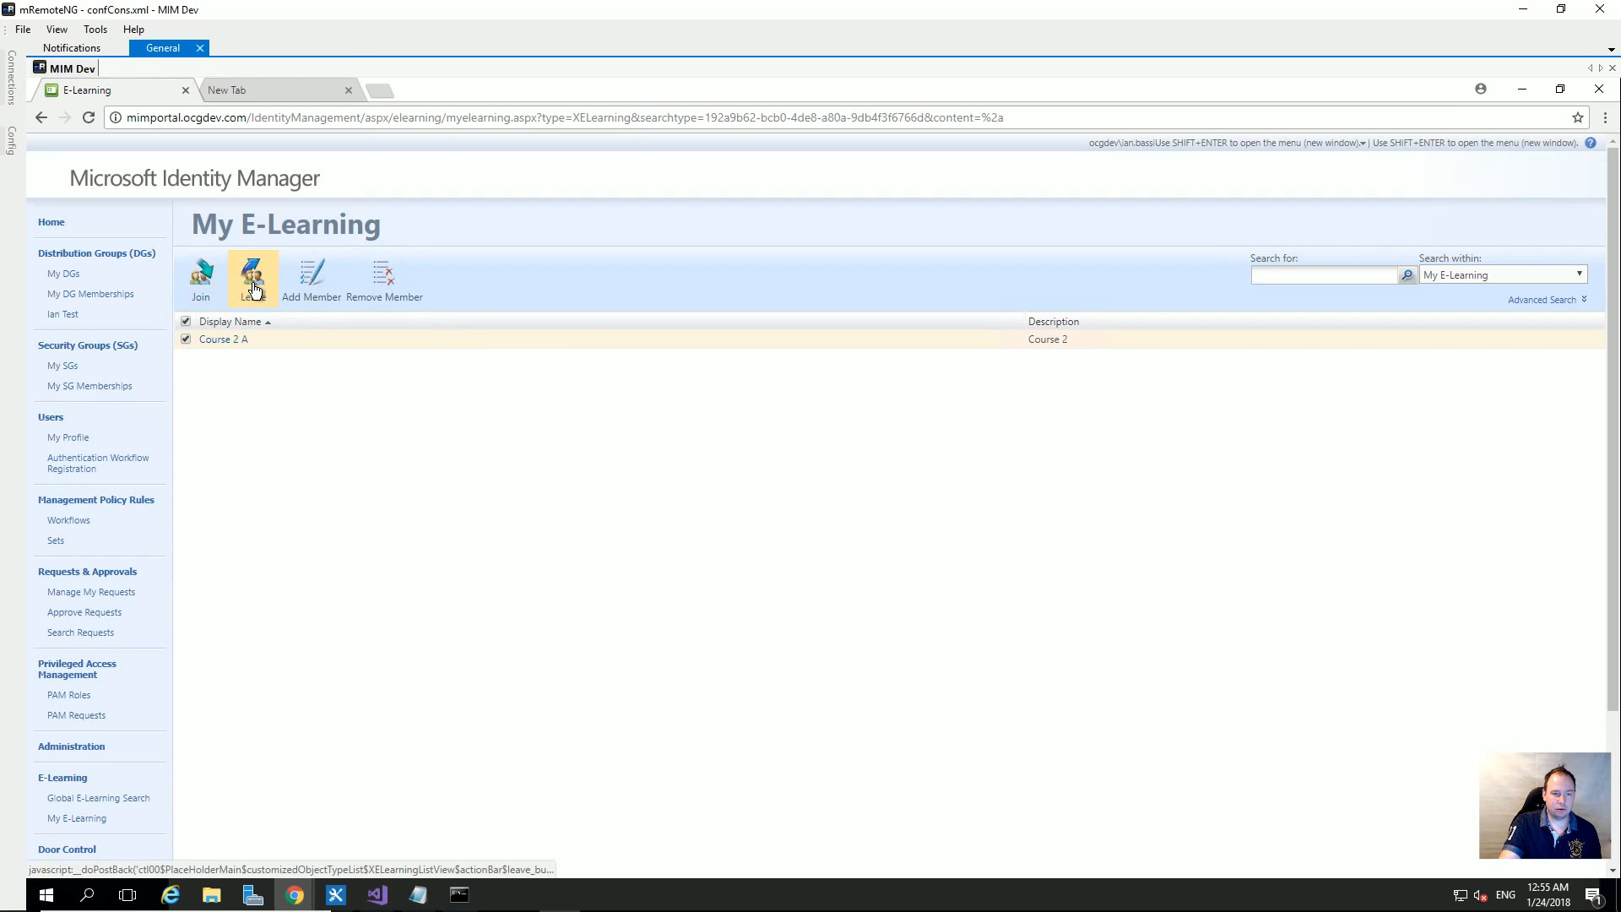
{"action": "left_click", "coordinate": [253, 283]}
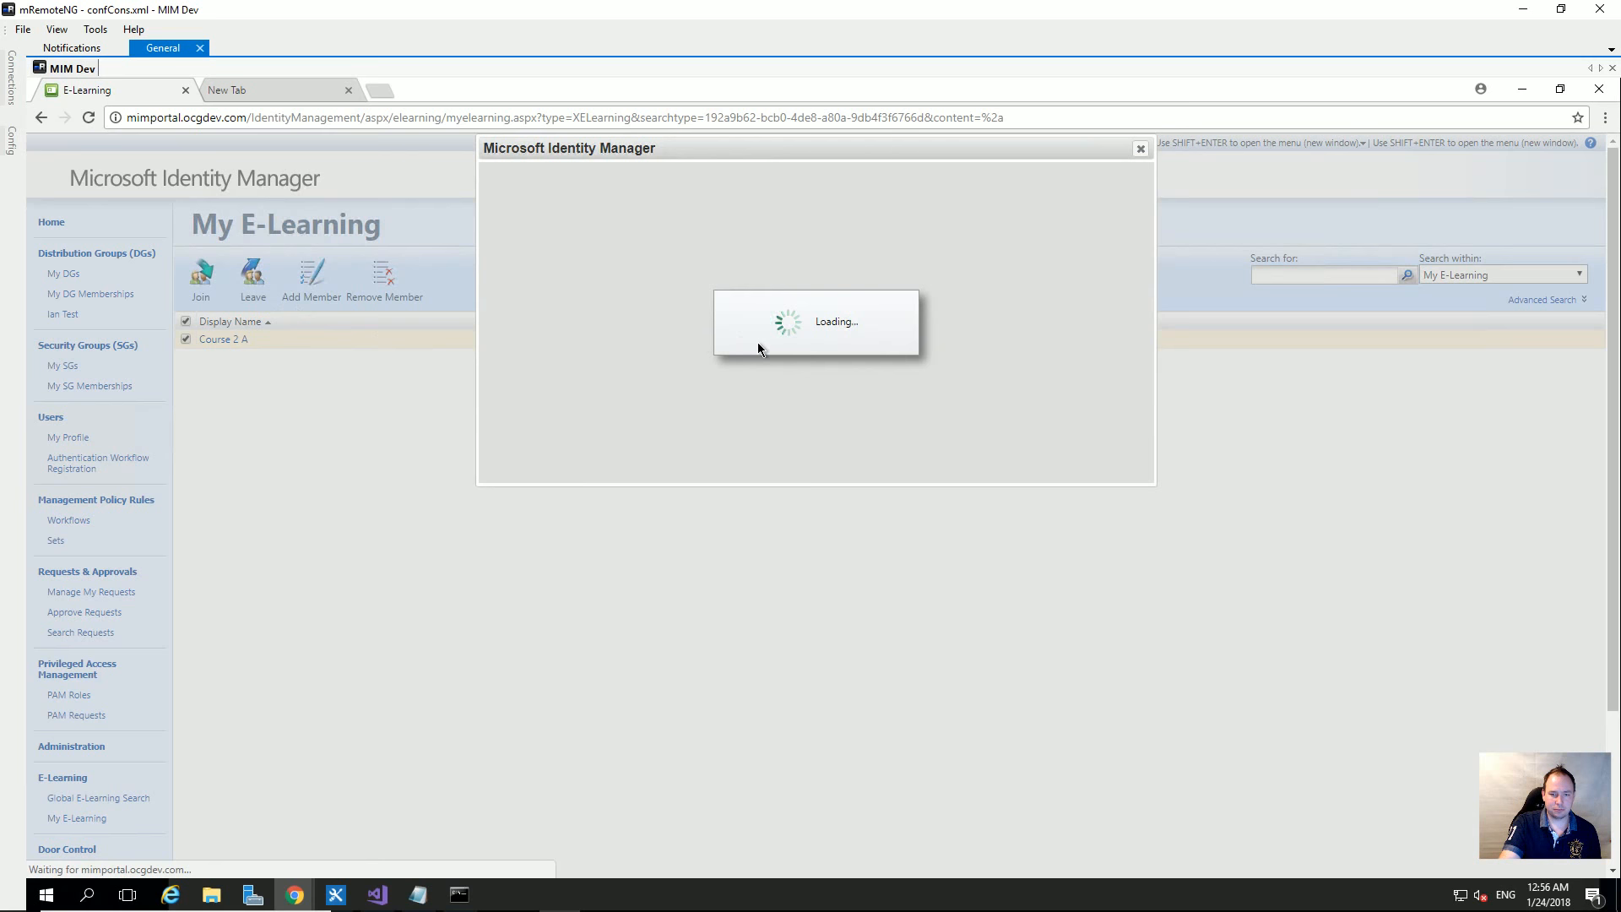
{"action": "left_click", "coordinate": [1019, 469]}
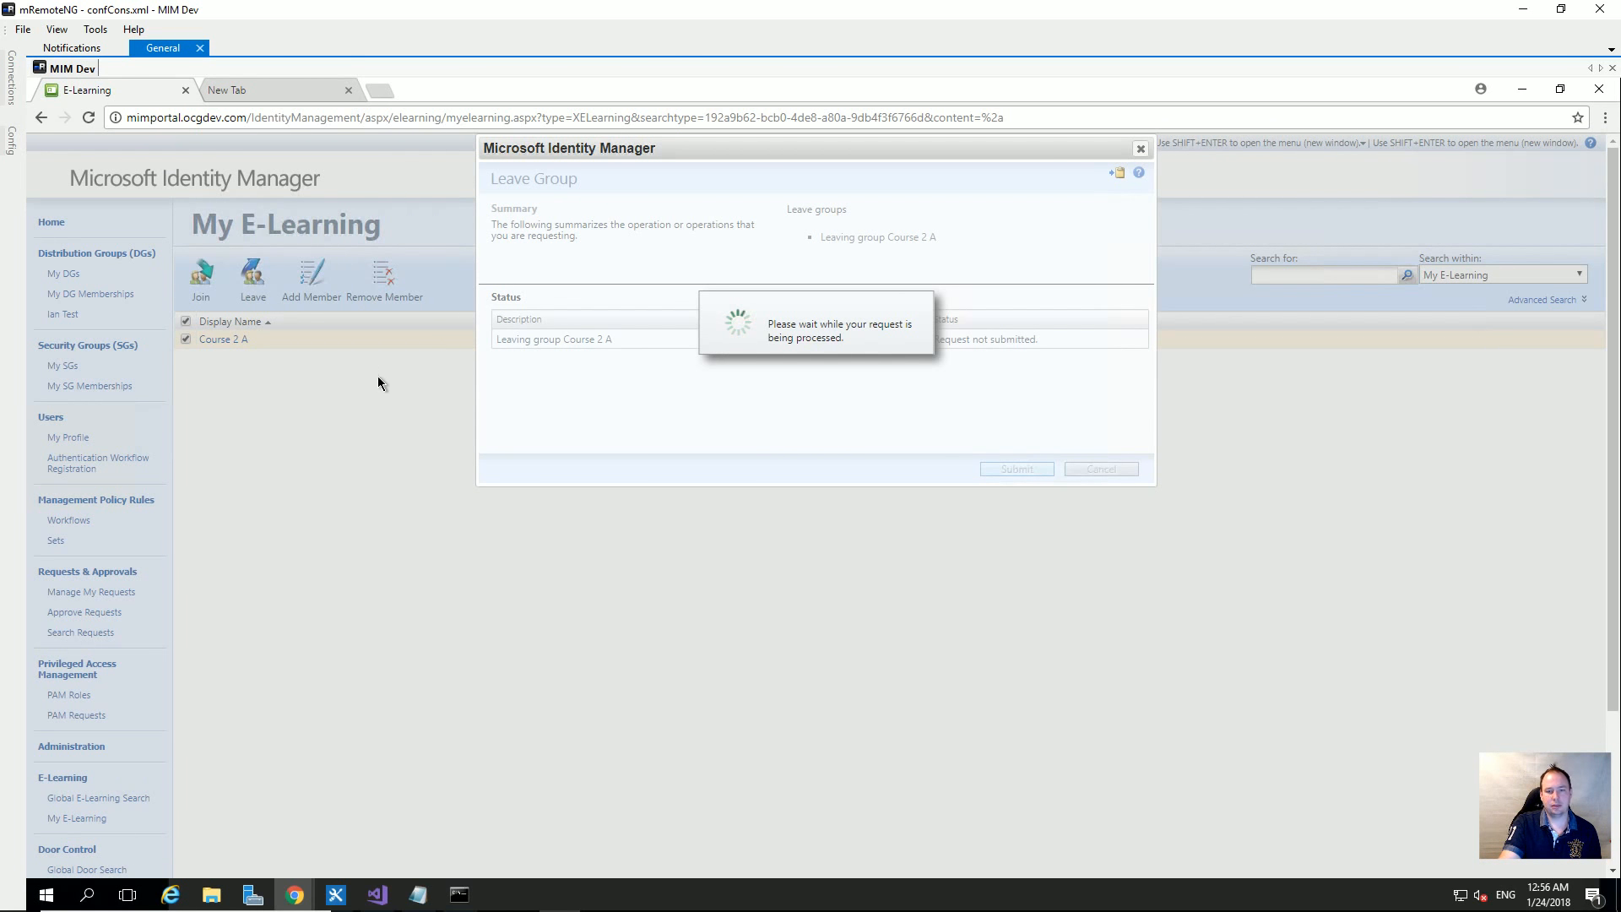
{"action": "left_click", "coordinate": [998, 469]}
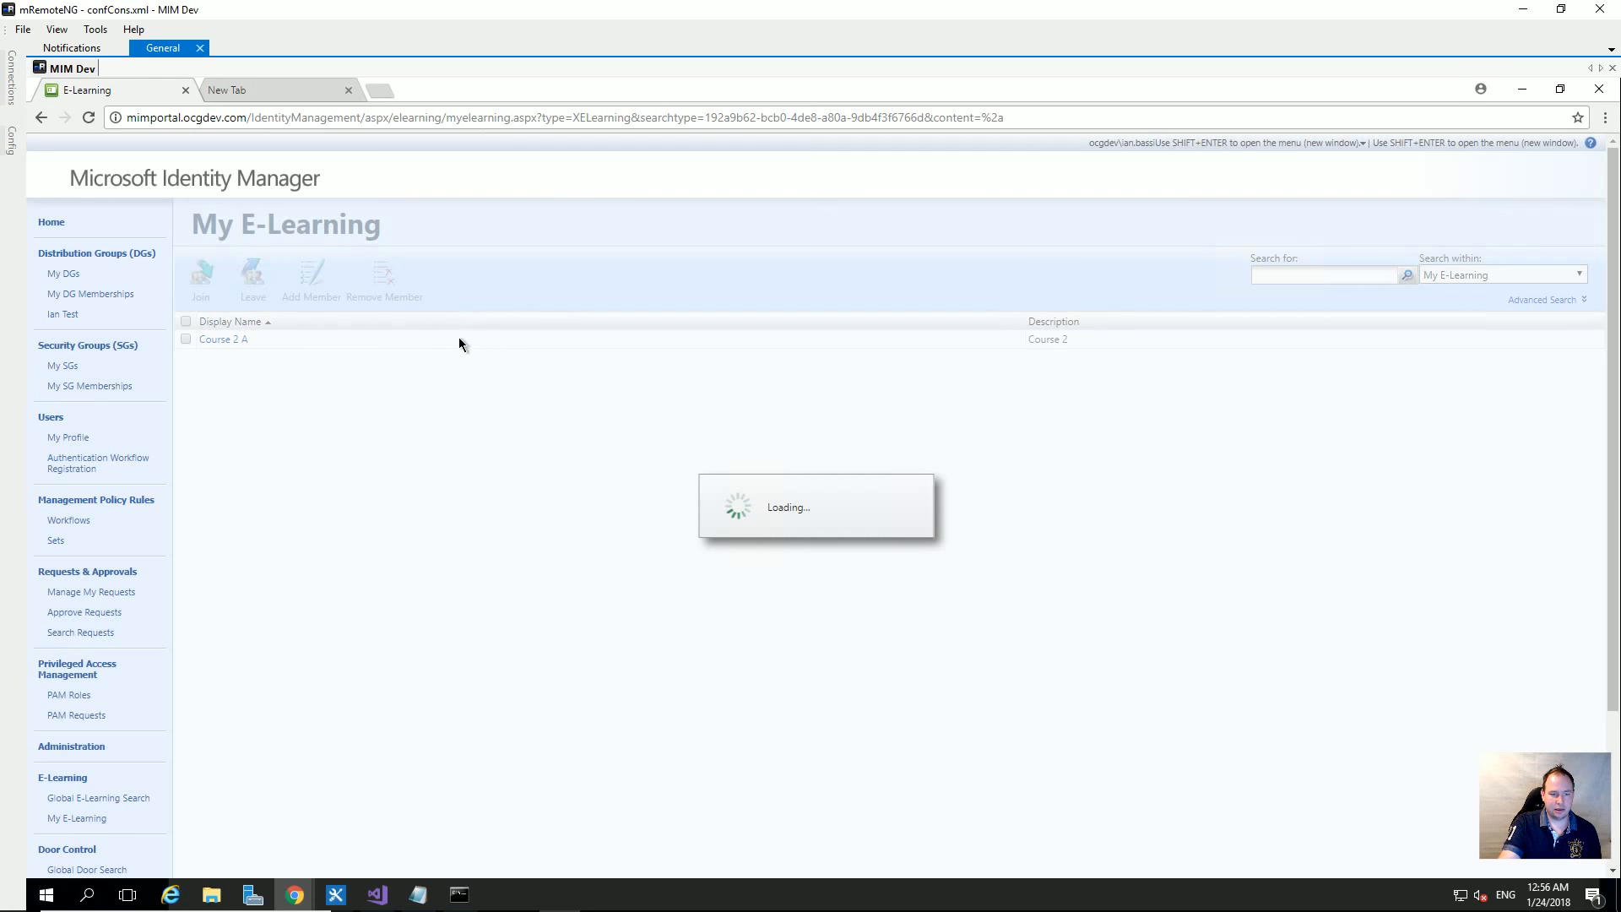
- Submit a request to join Course 2 A from the My E-Learning list
{"action": "left_click", "coordinate": [203, 282]}
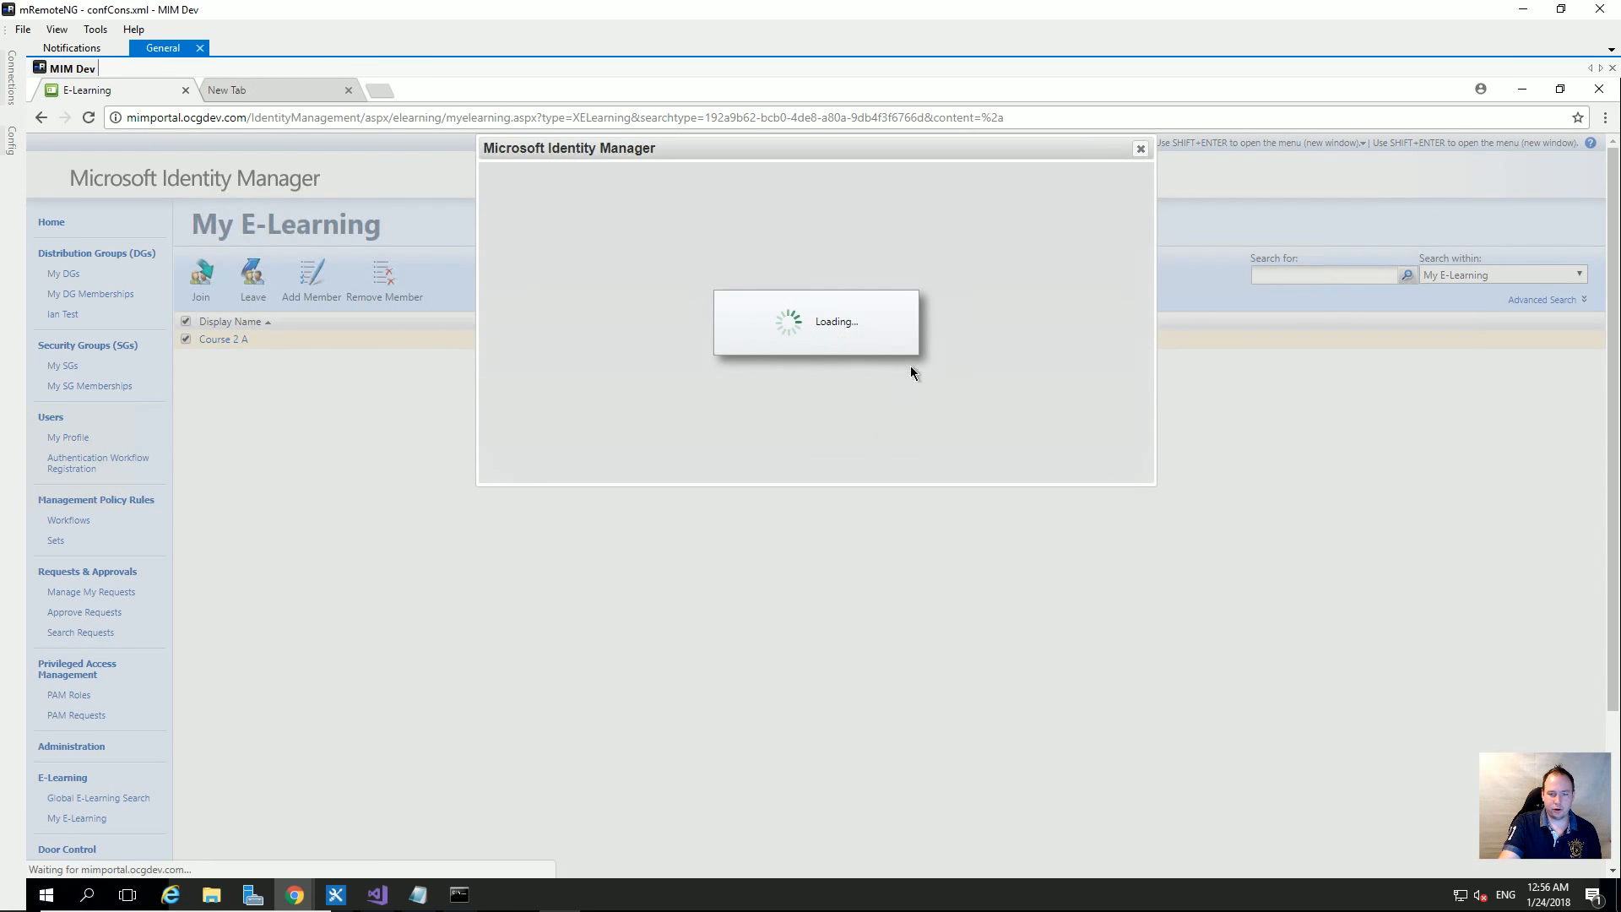
{"action": "left_click", "coordinate": [1017, 468]}
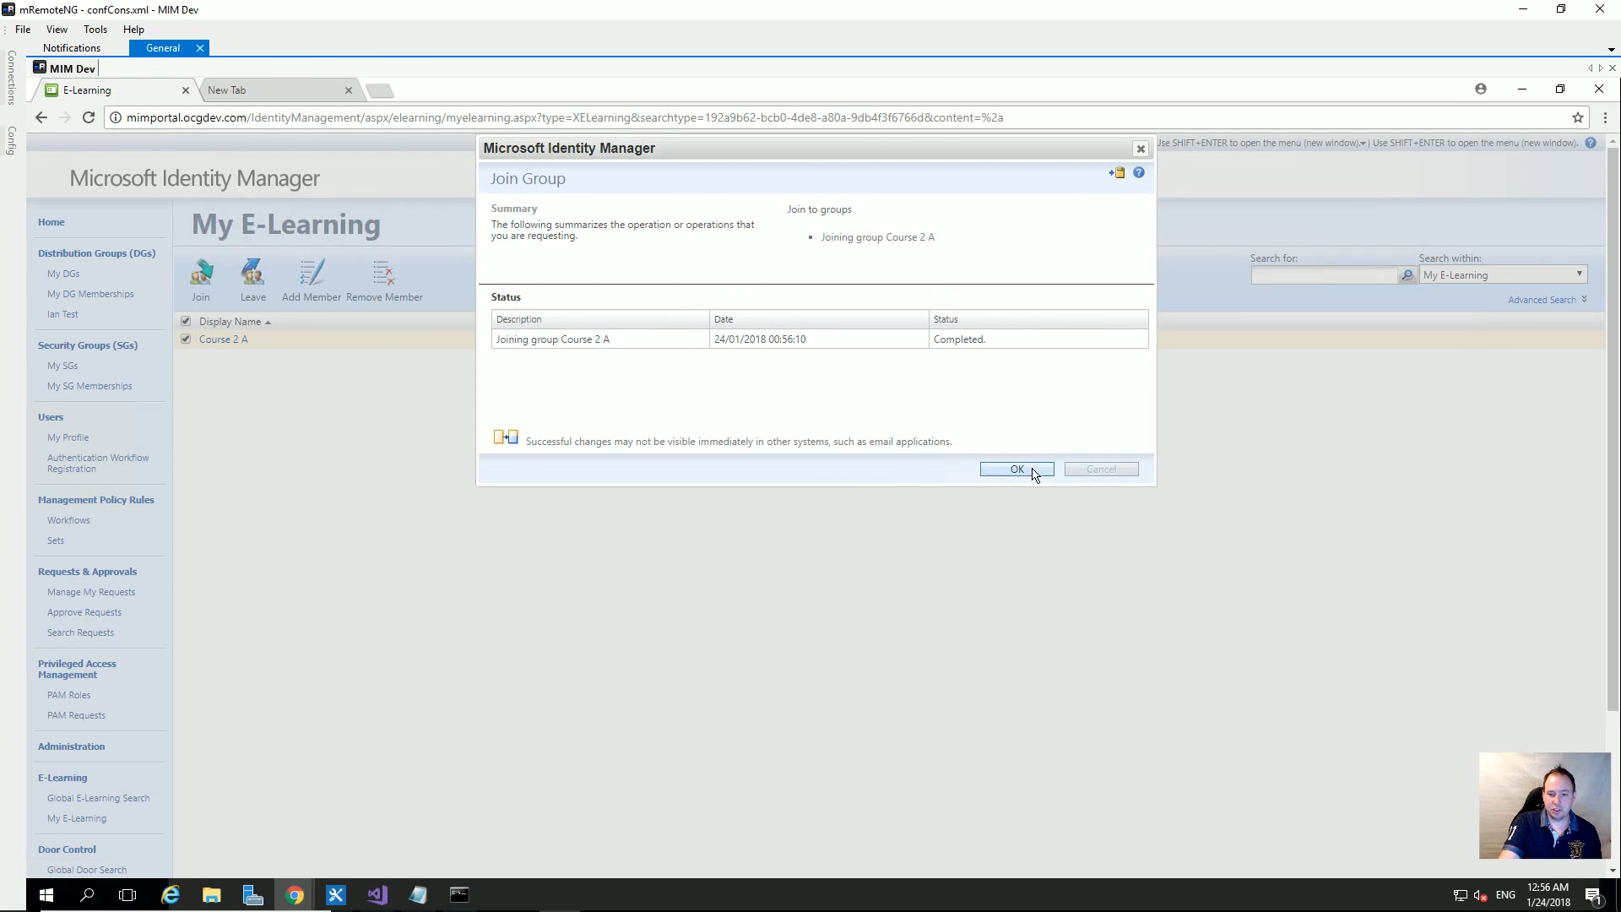
{"action": "left_click", "coordinate": [1017, 468]}
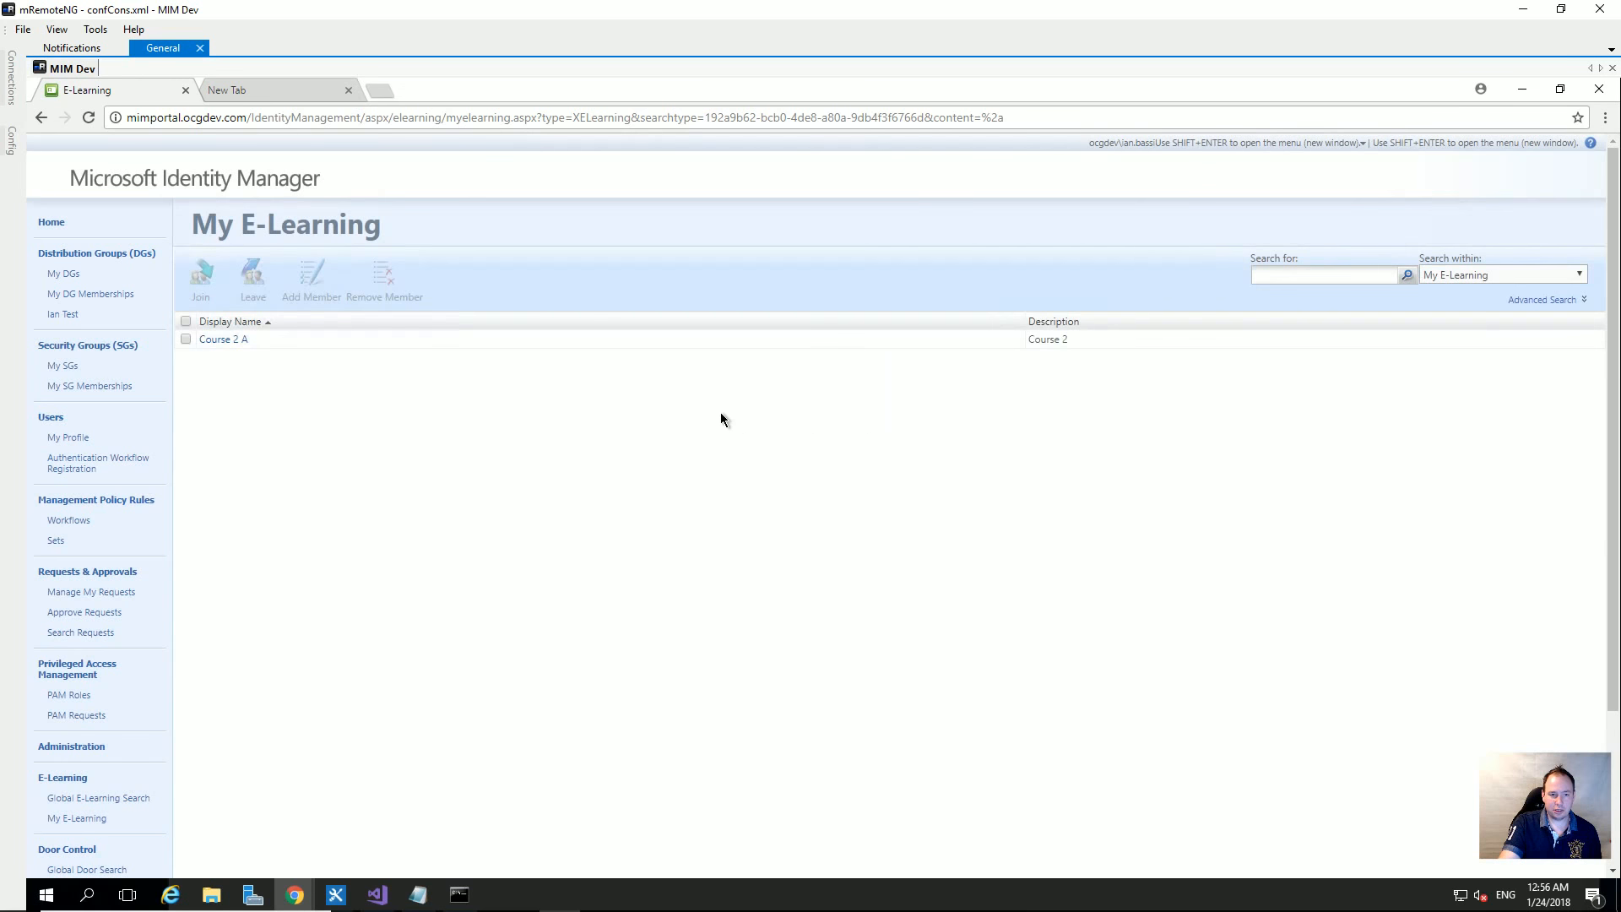
- View the Add Members and Remove Members forms for Course 2 A, cancelling each without changes
{"action": "left_click", "coordinate": [186, 339]}
{"action": "left_click", "coordinate": [312, 283]}
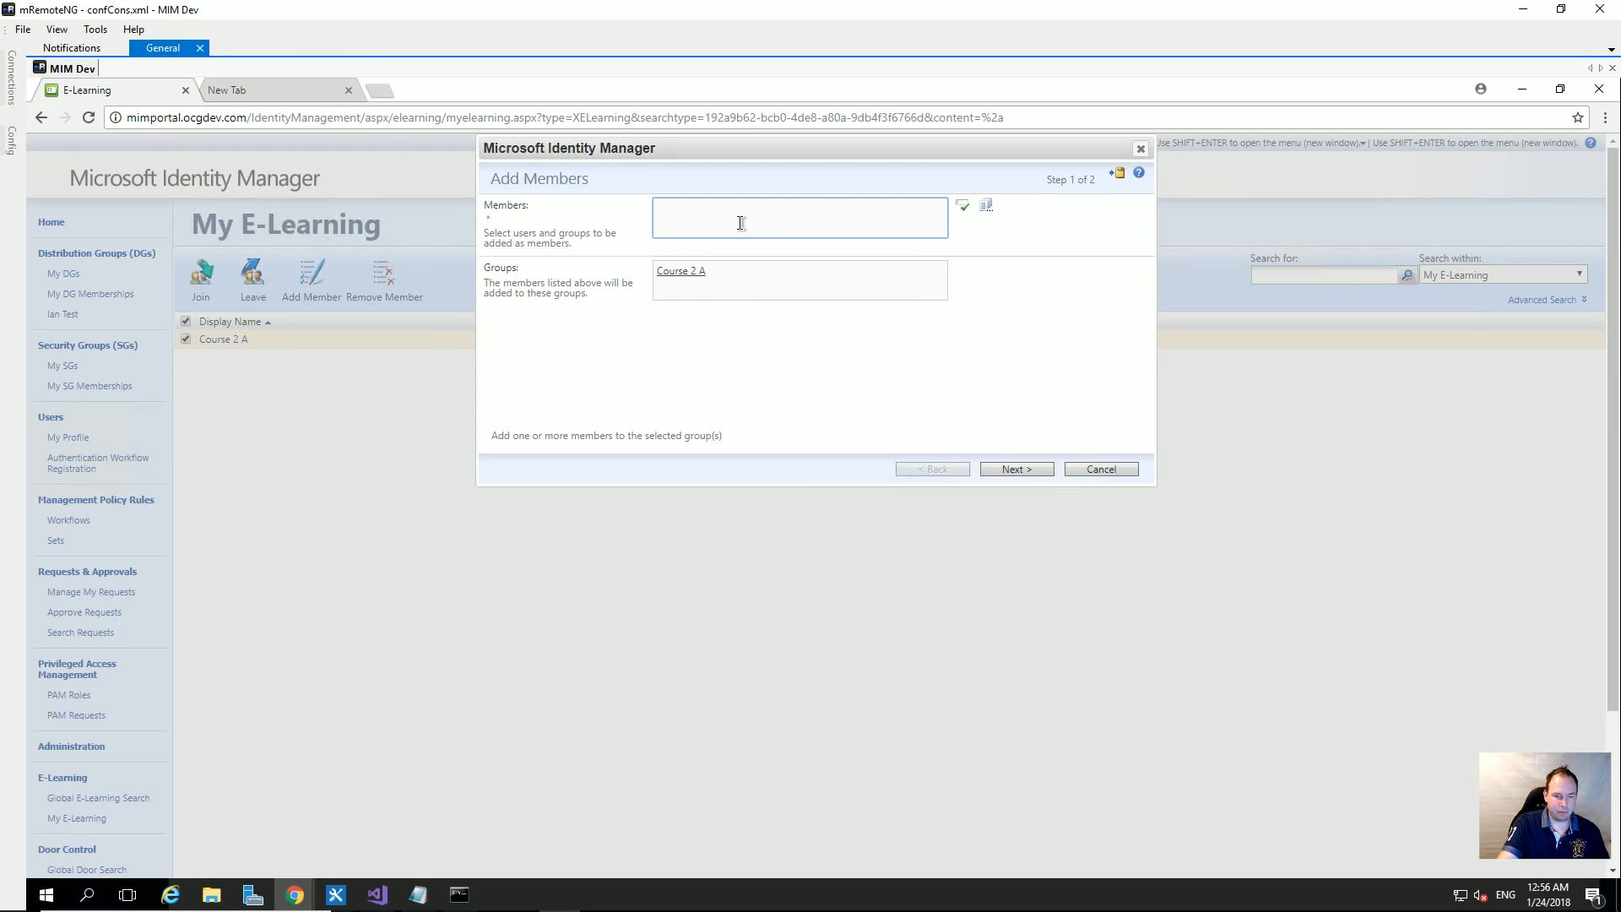
{"action": "left_click", "coordinate": [1094, 473]}
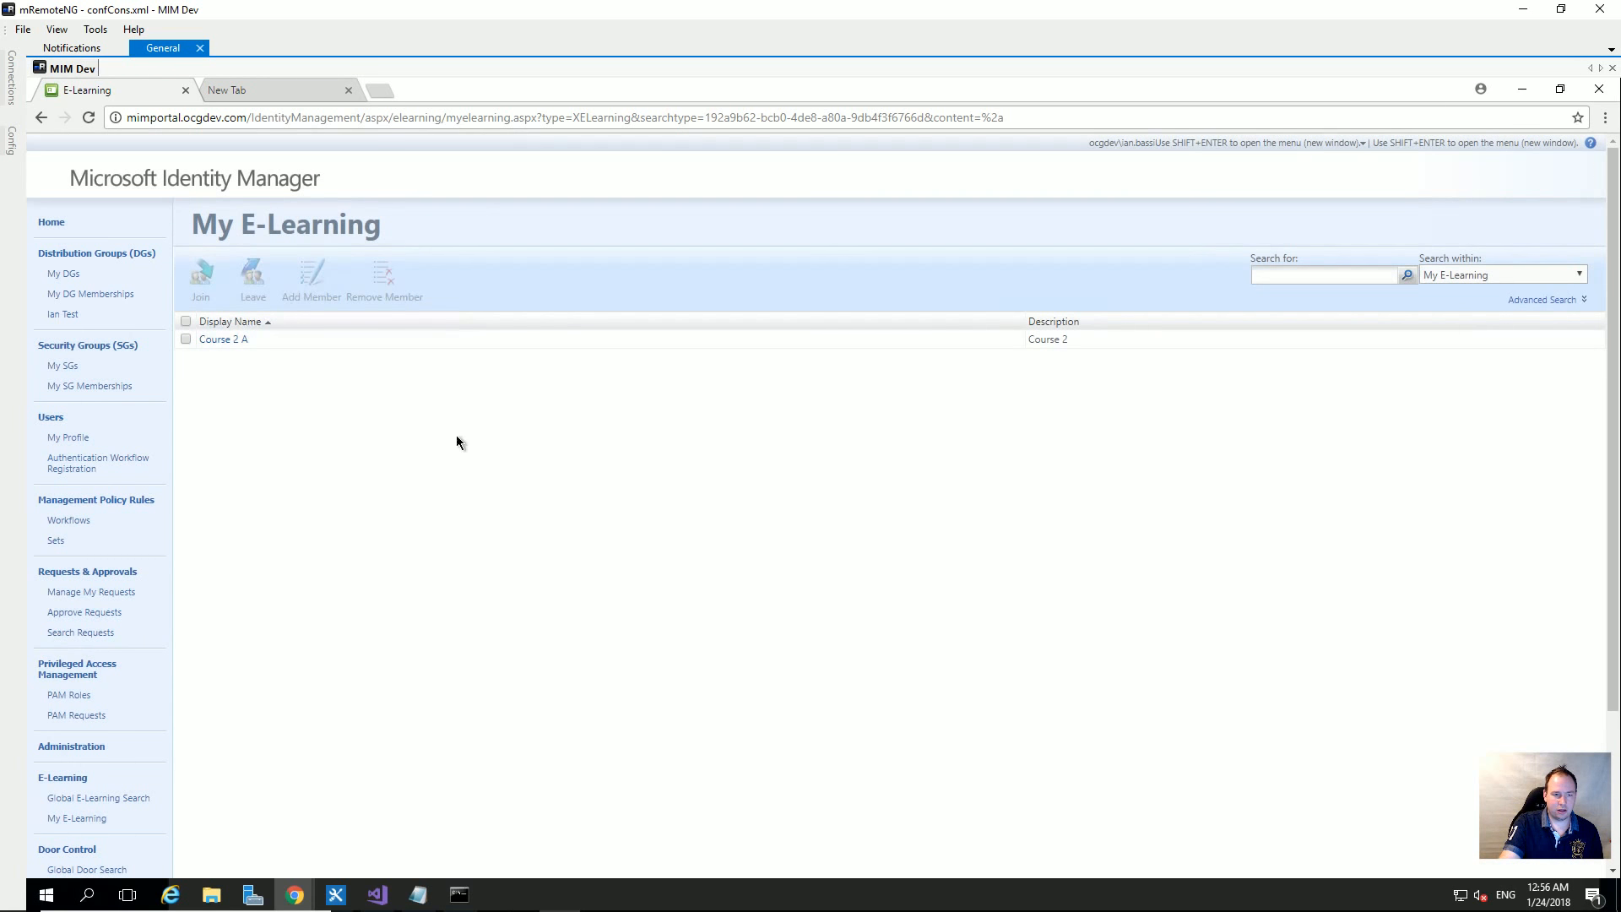
{"action": "left_click", "coordinate": [185, 338]}
{"action": "left_click", "coordinate": [382, 287]}
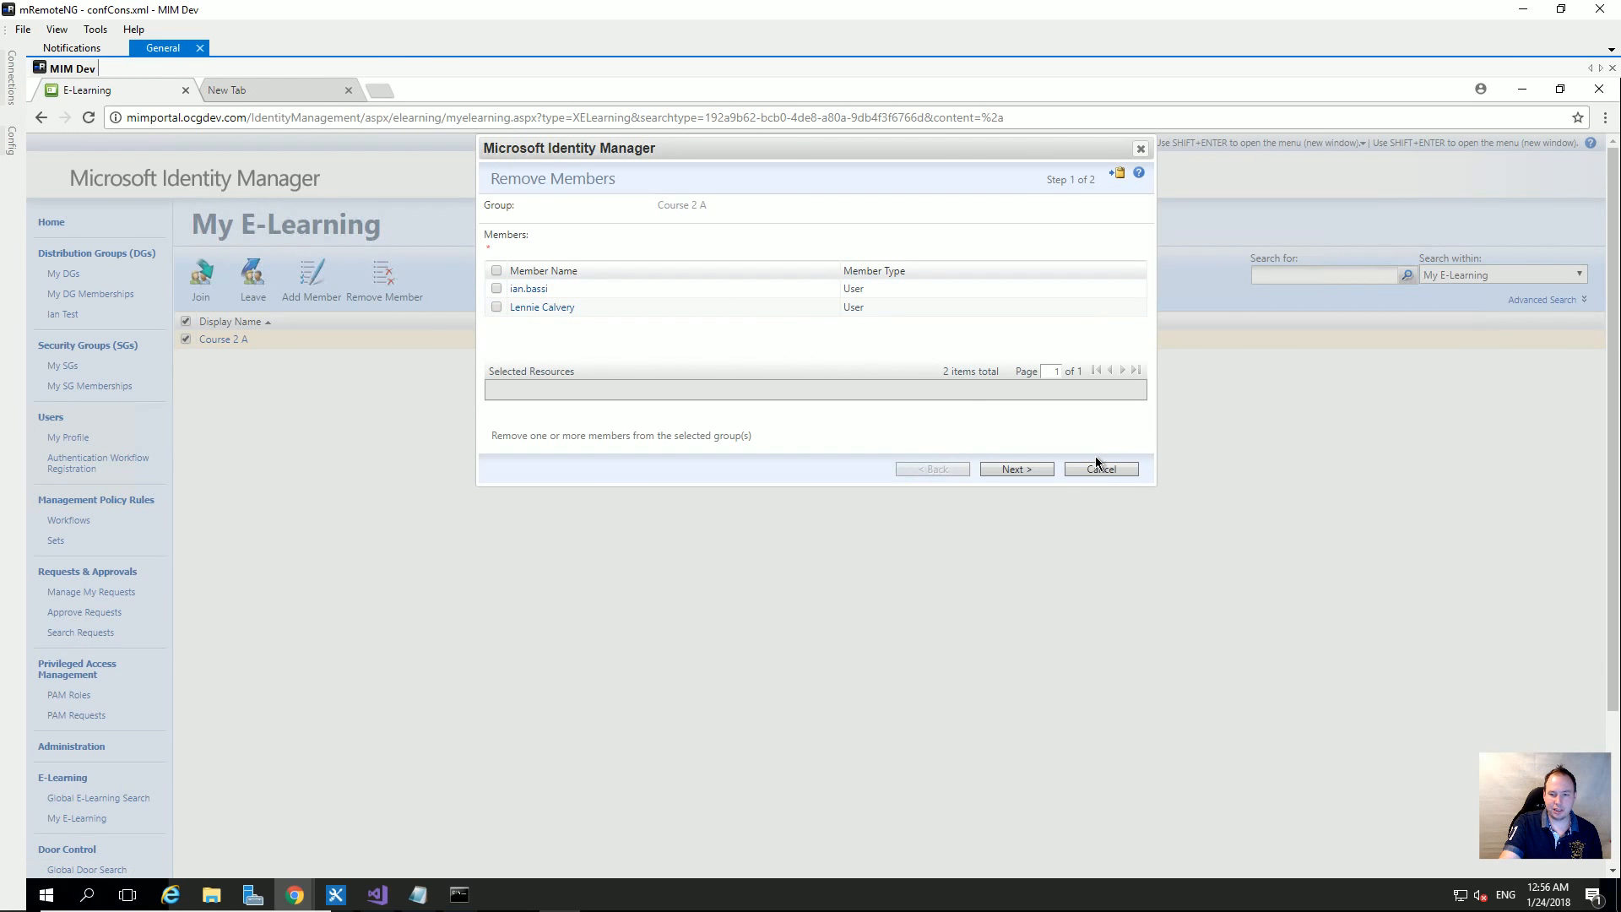
{"action": "left_click", "coordinate": [1108, 473]}
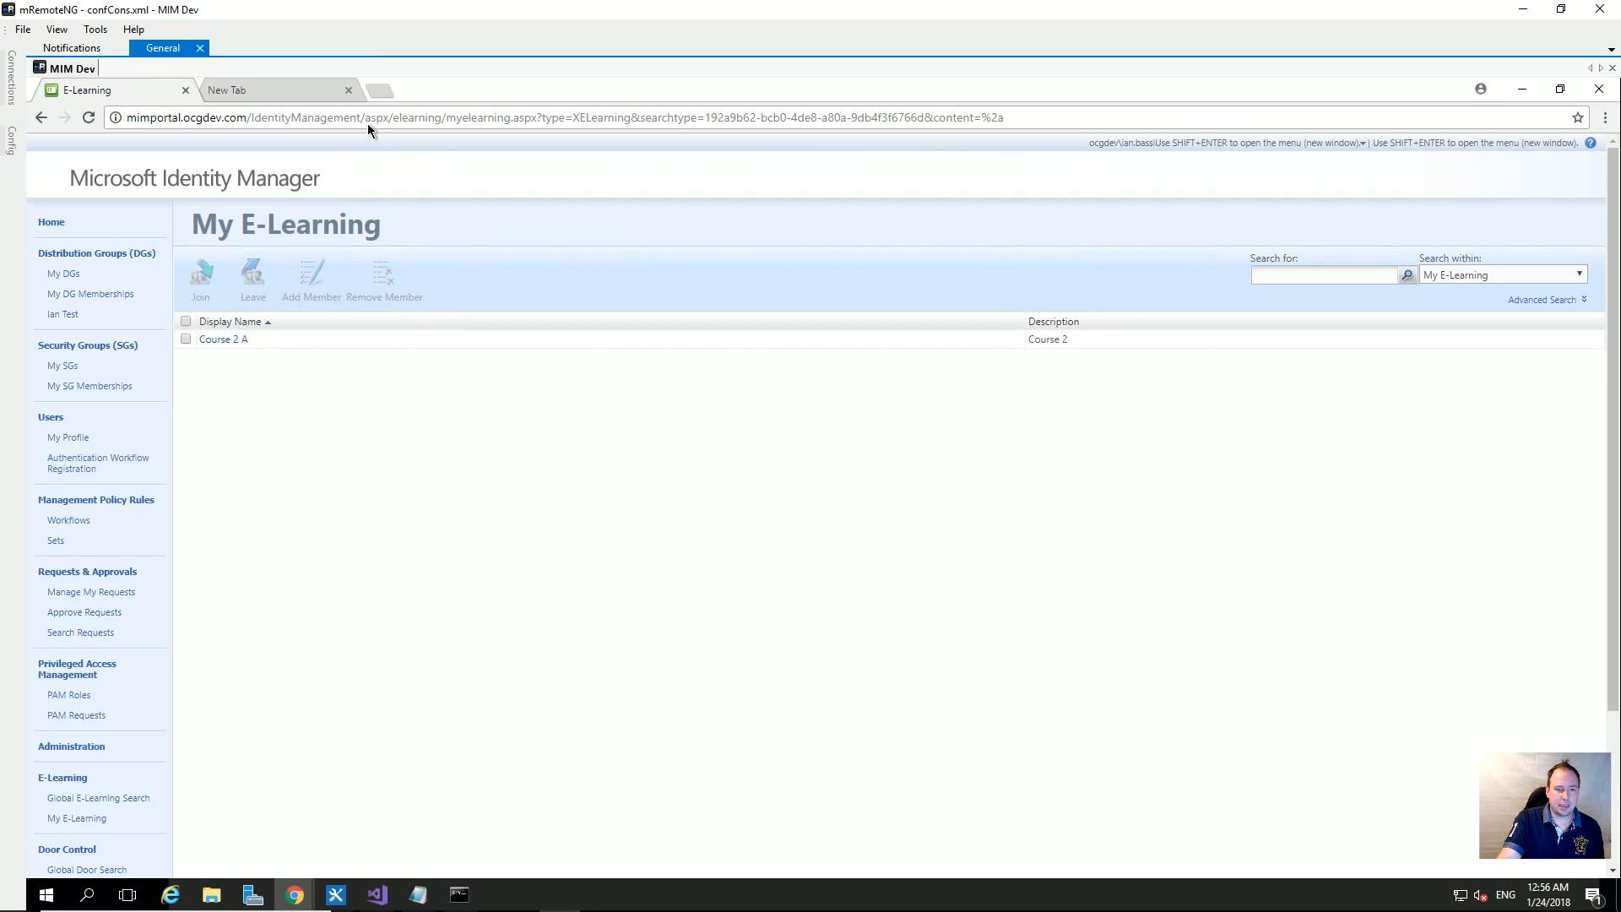
{"action": "left_click_drag", "start_coordinate": [366, 117], "coordinate": [82, 123]}
{"action": "key", "text": "ctrl+c"}
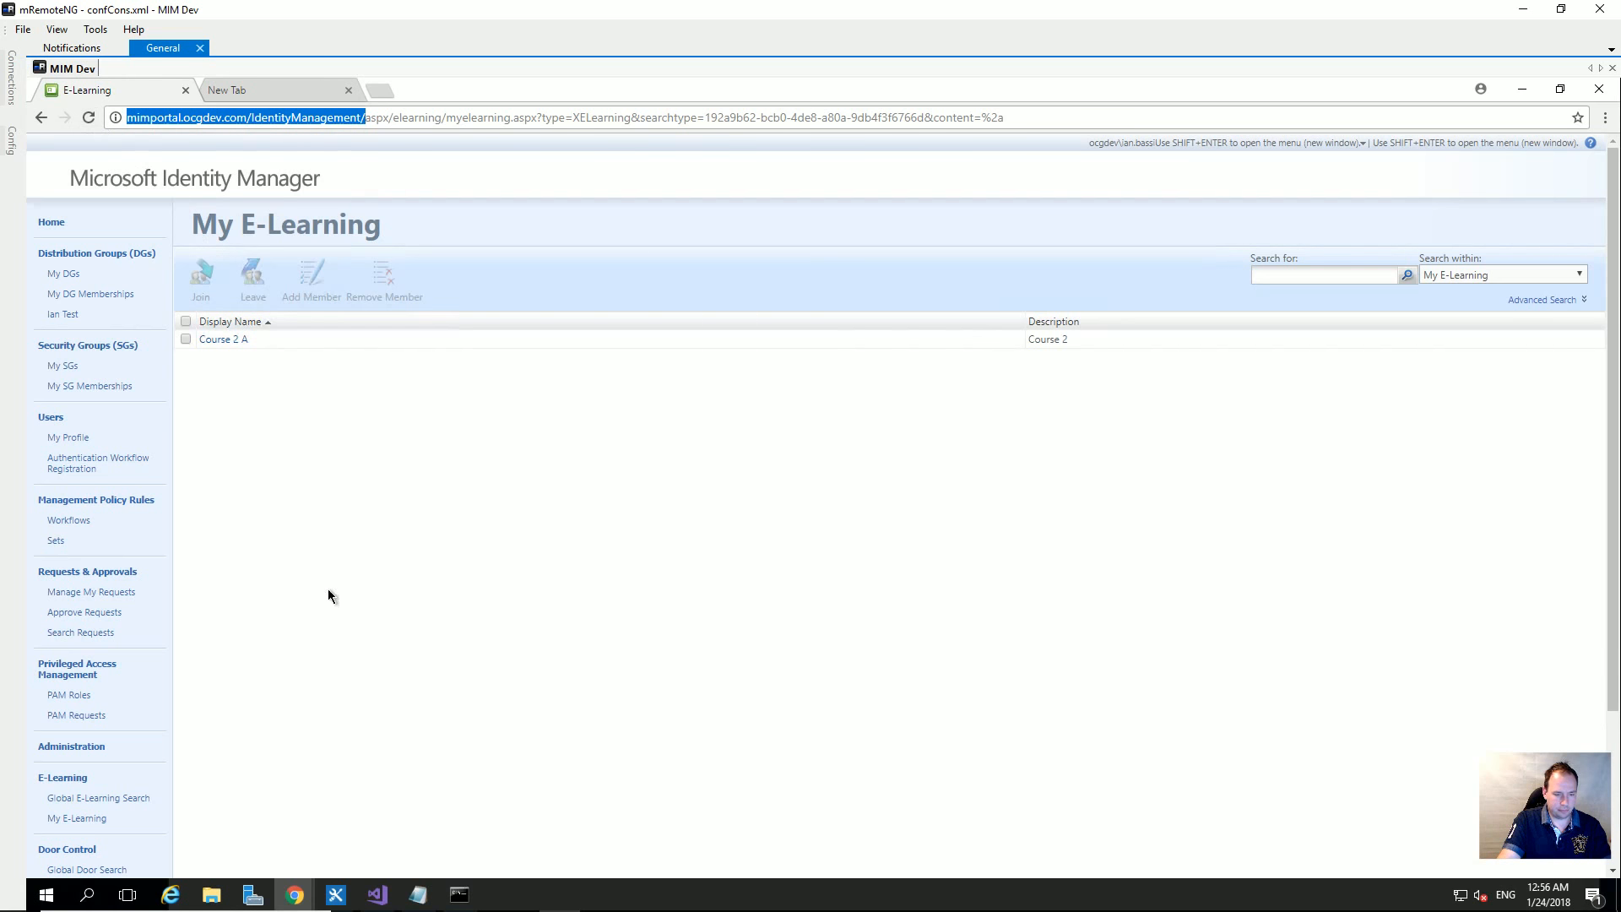
{"action": "left_click", "coordinate": [335, 894]}
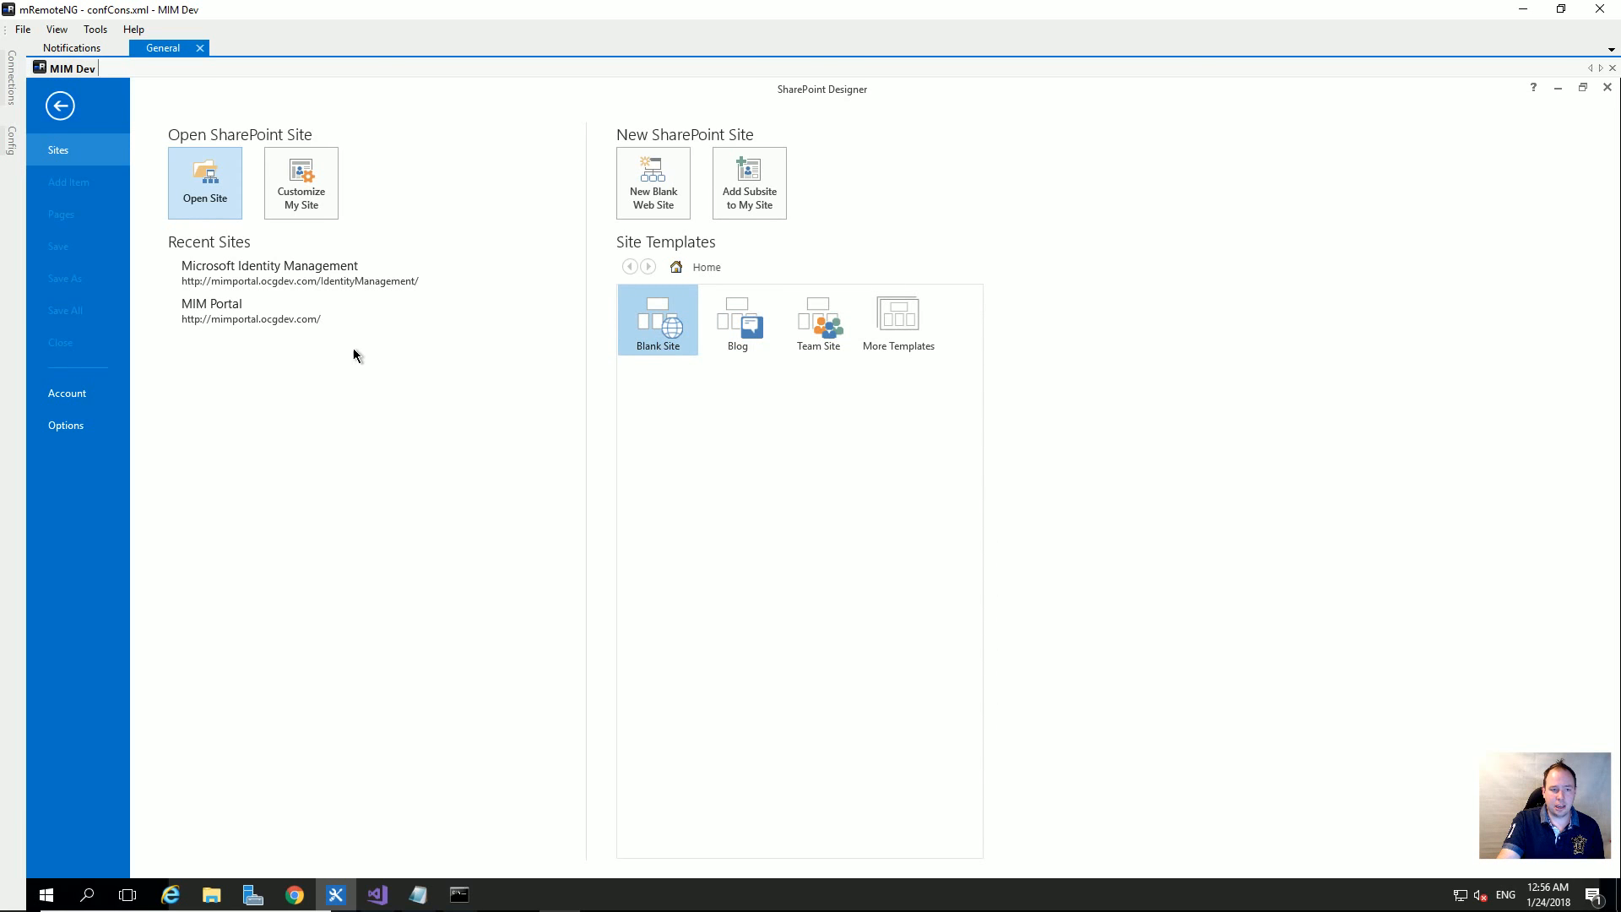
{"action": "left_click", "coordinate": [207, 201]}
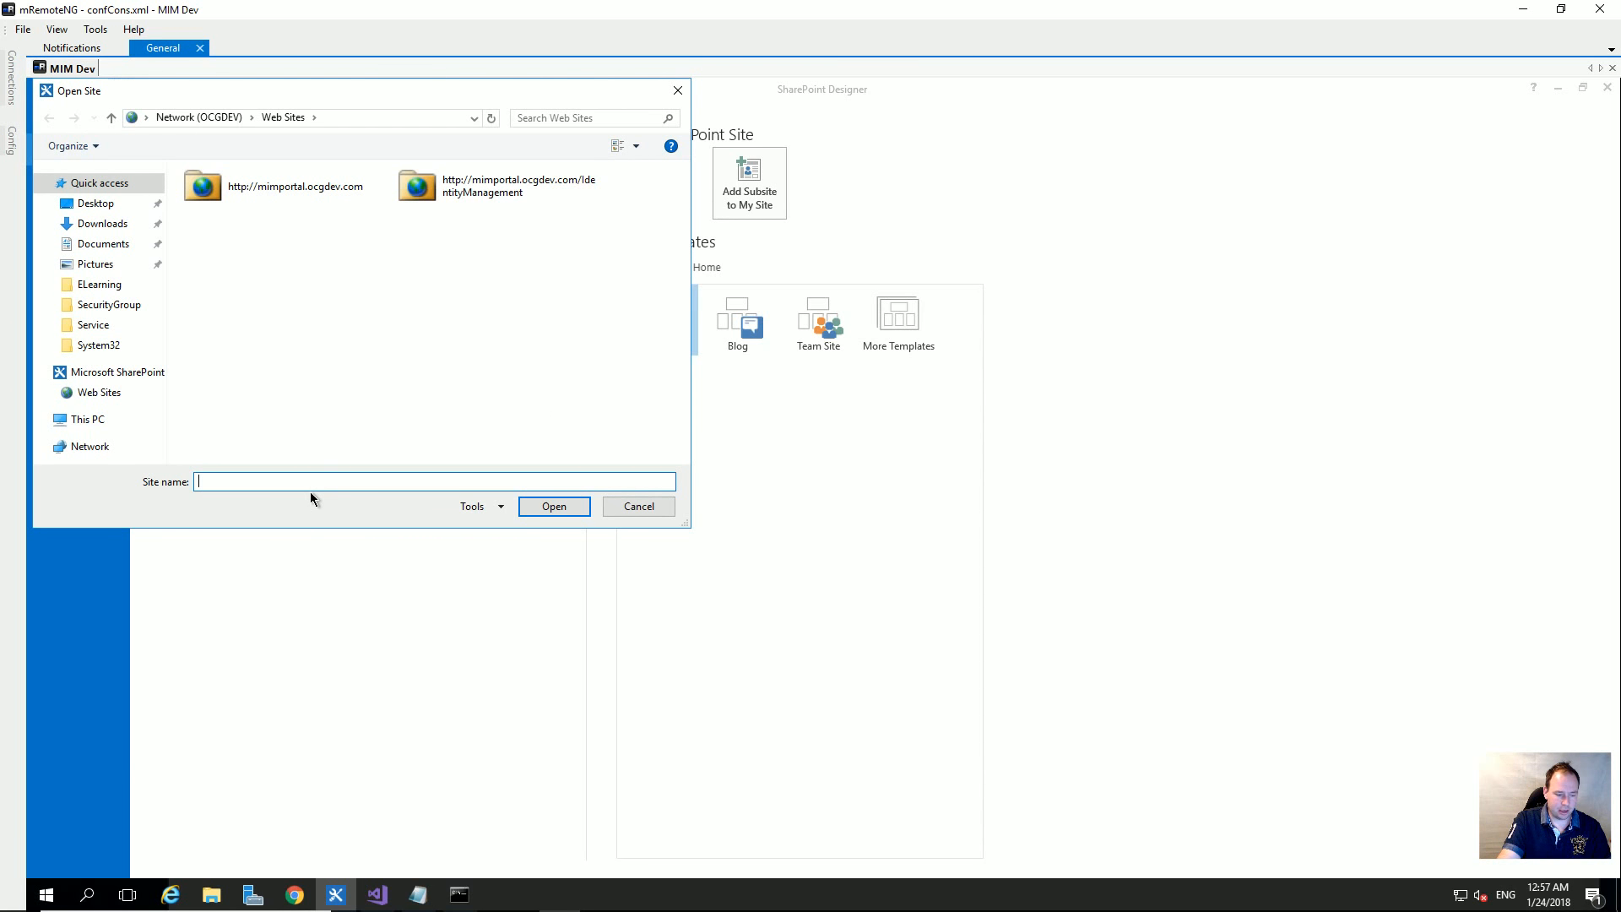
{"action": "key", "text": "ctrl+v"}
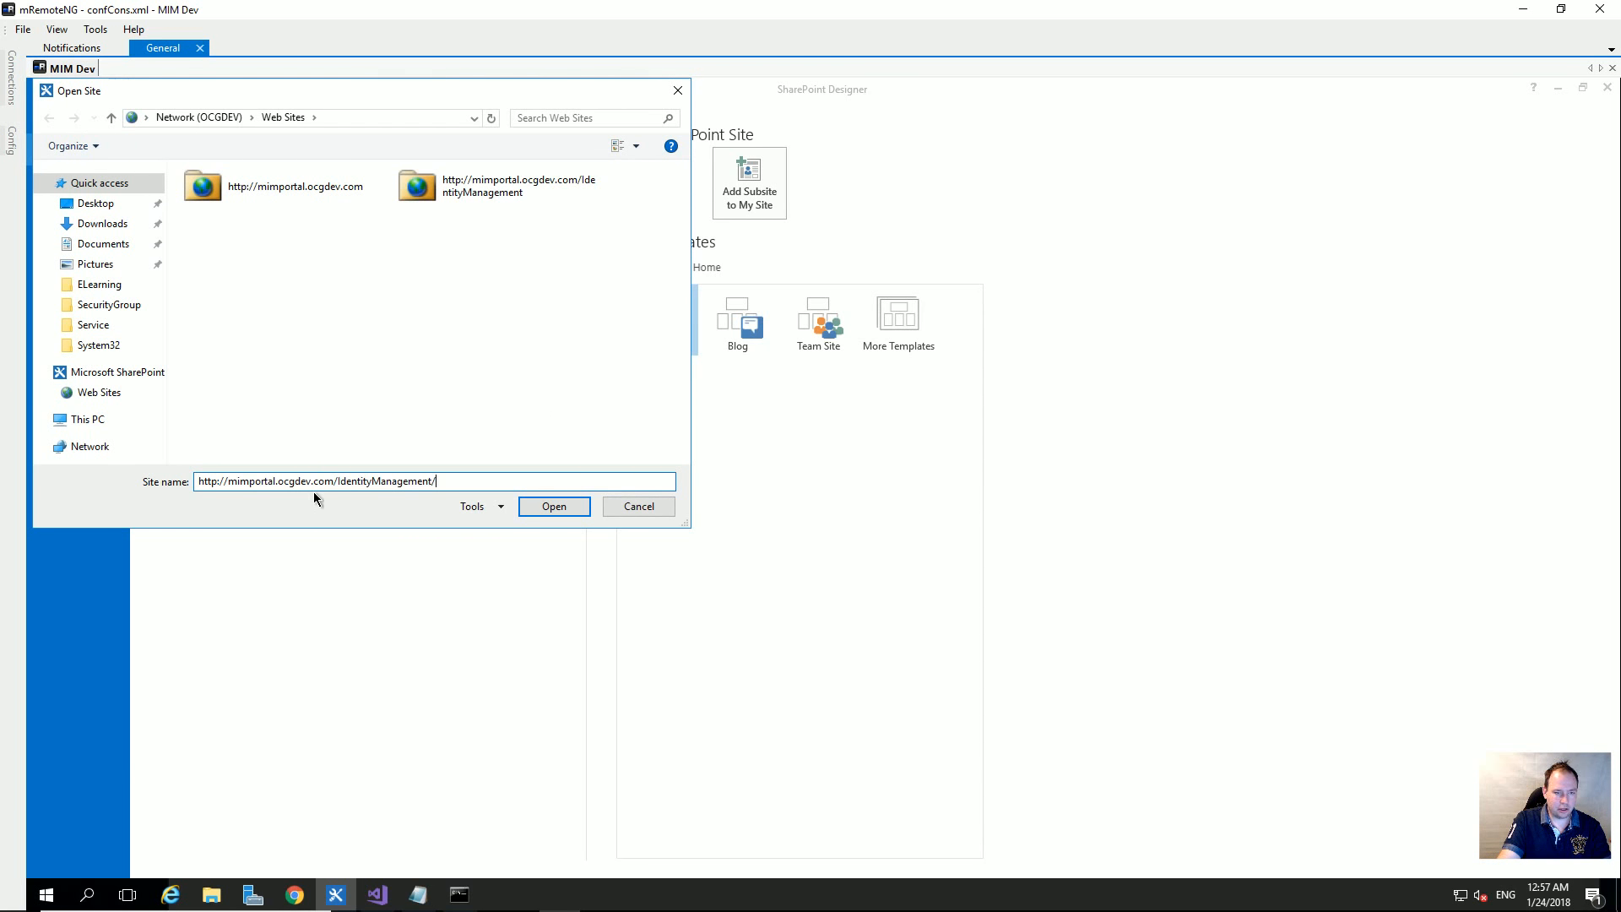
{"action": "left_click", "coordinate": [550, 509]}
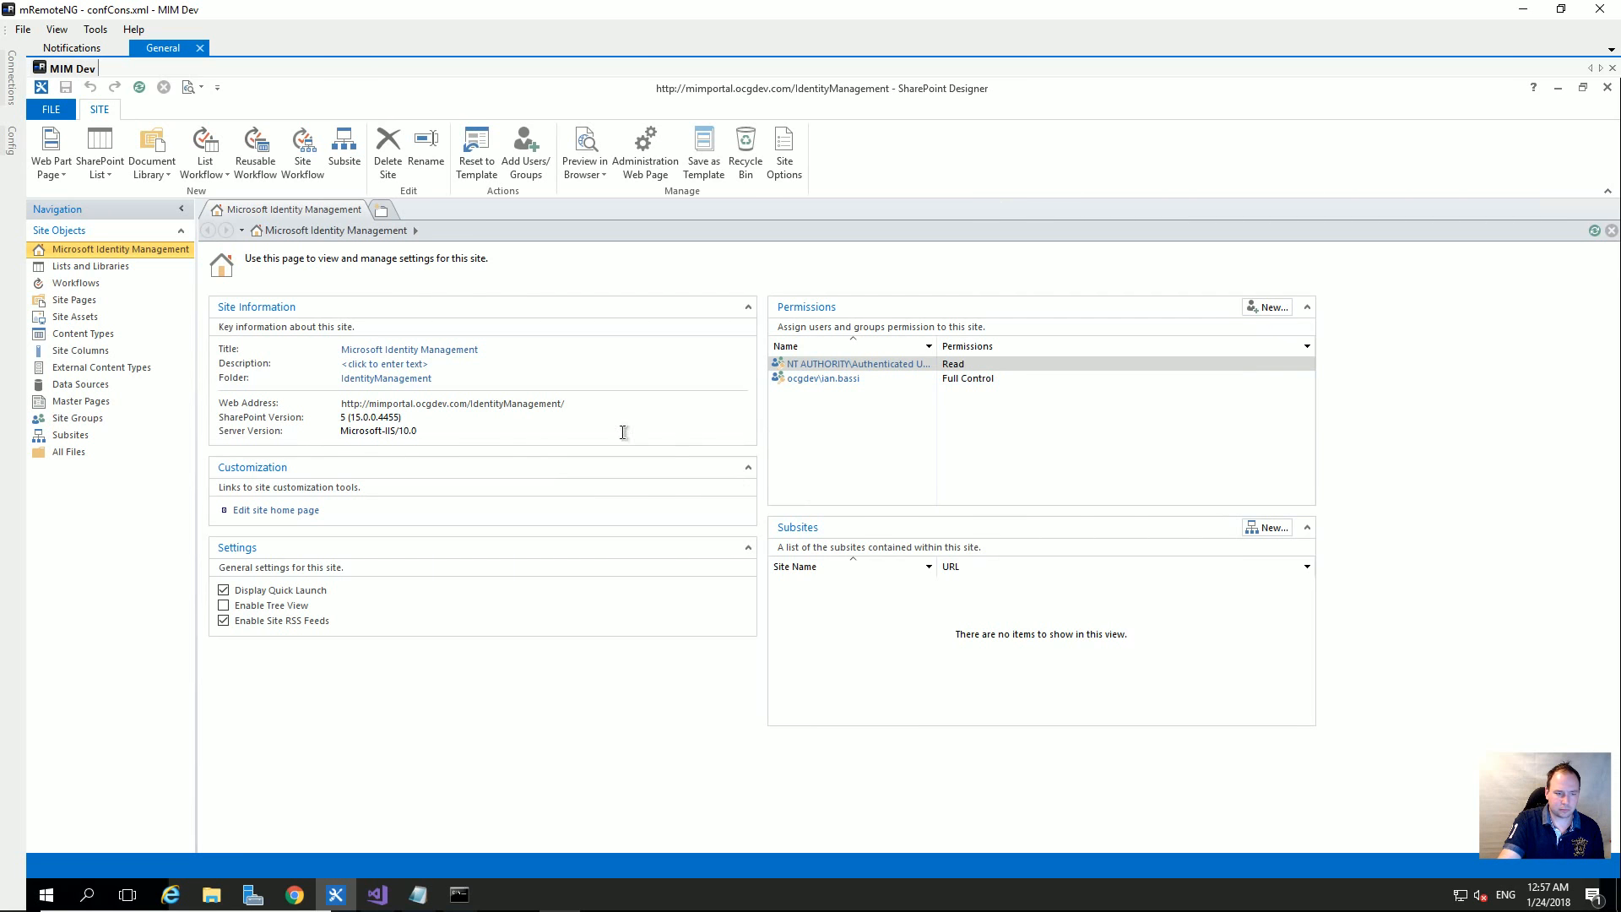
- Create a folder named DoorControl inside the site's aspx folder
{"action": "left_click", "coordinate": [78, 460]}
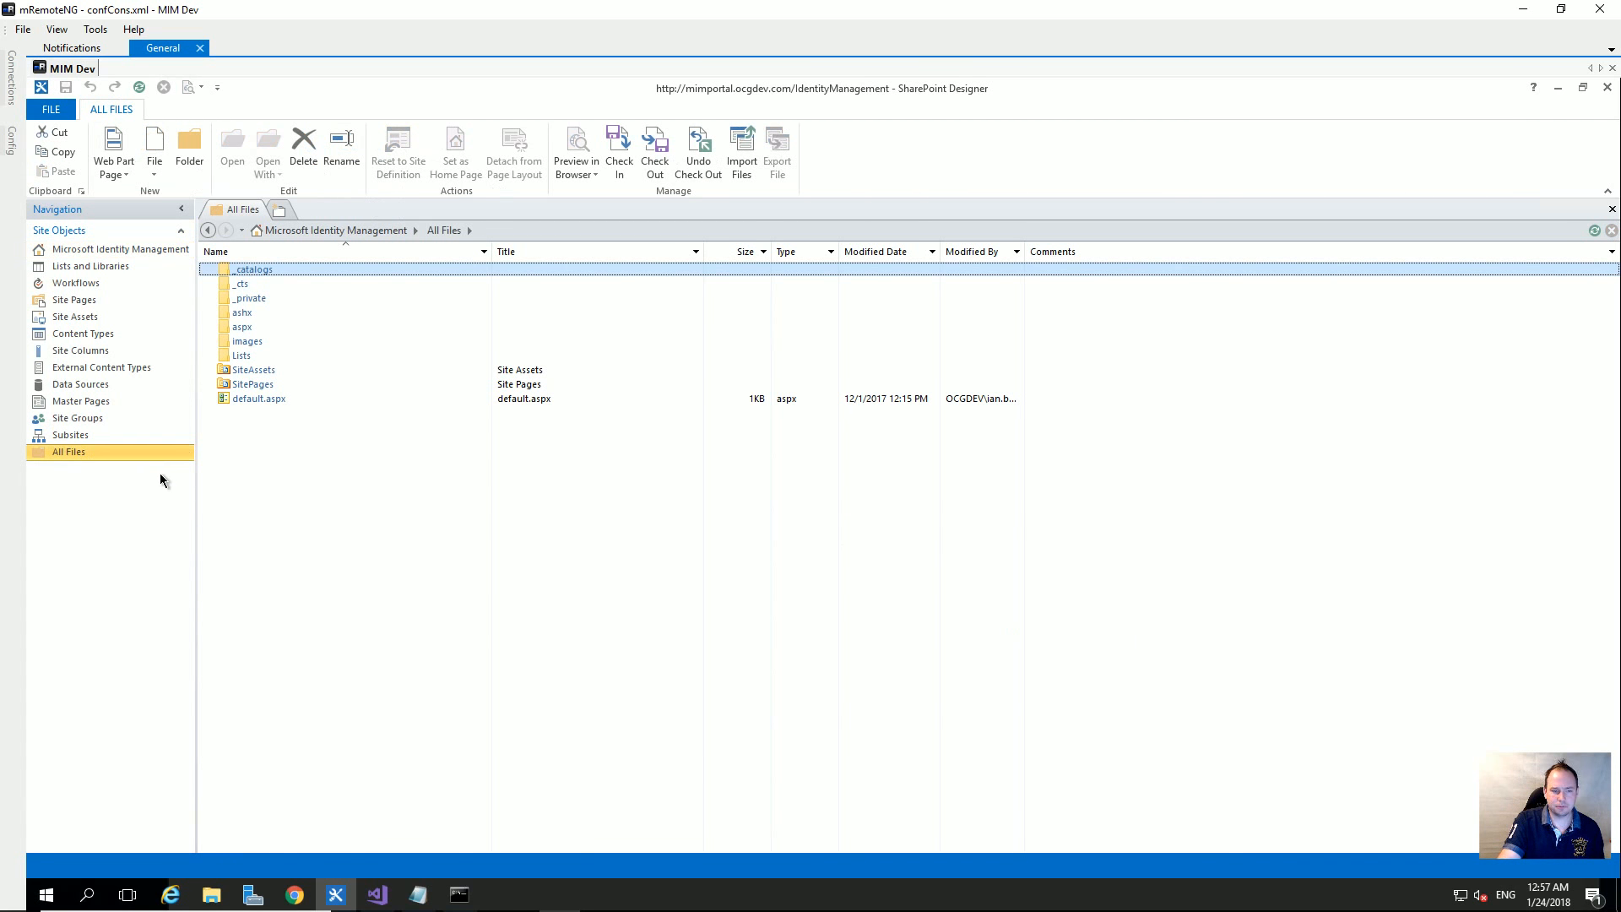
{"action": "double_click", "coordinate": [253, 327]}
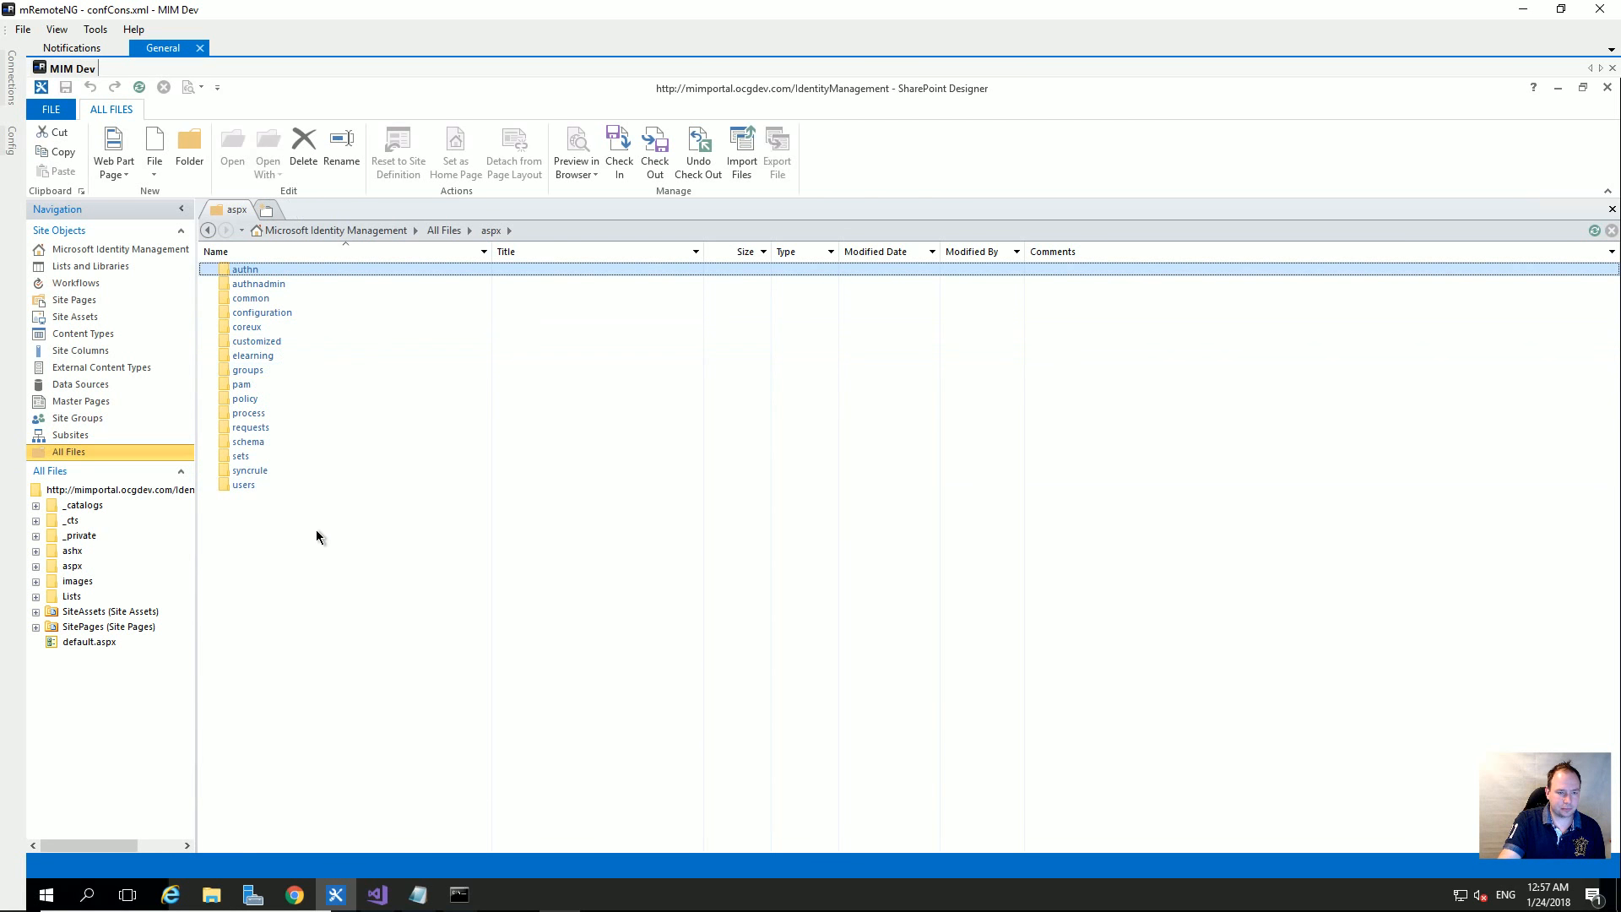
{"action": "right_click", "coordinate": [286, 529]}
{"action": "mouse_move", "coordinate": [261, 542]}
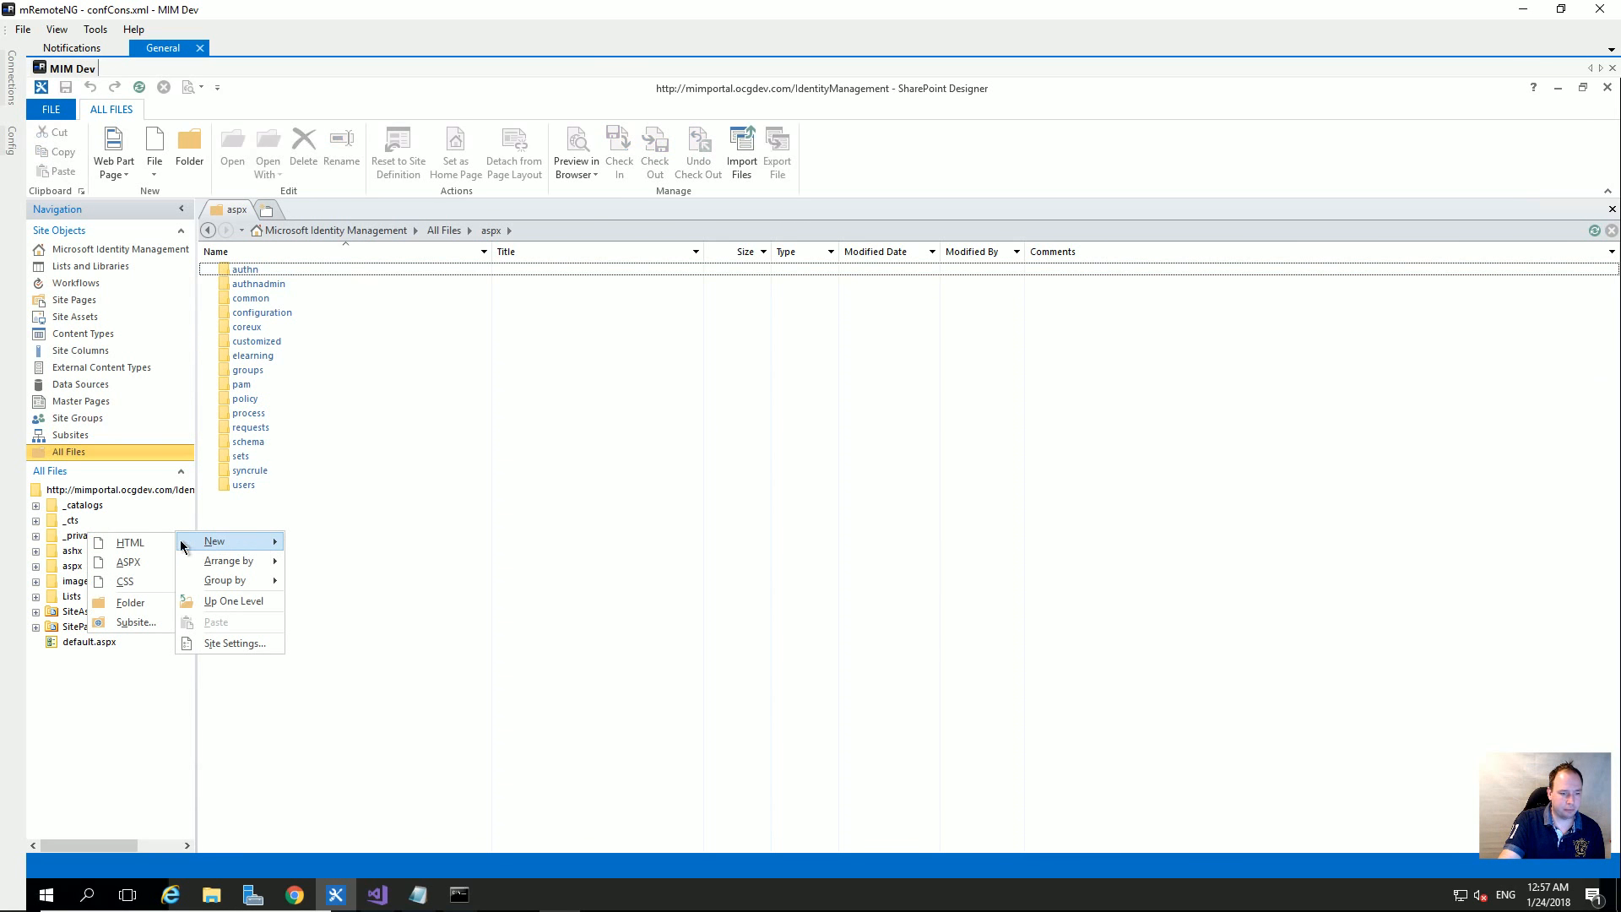
{"action": "left_click", "coordinate": [131, 603]}
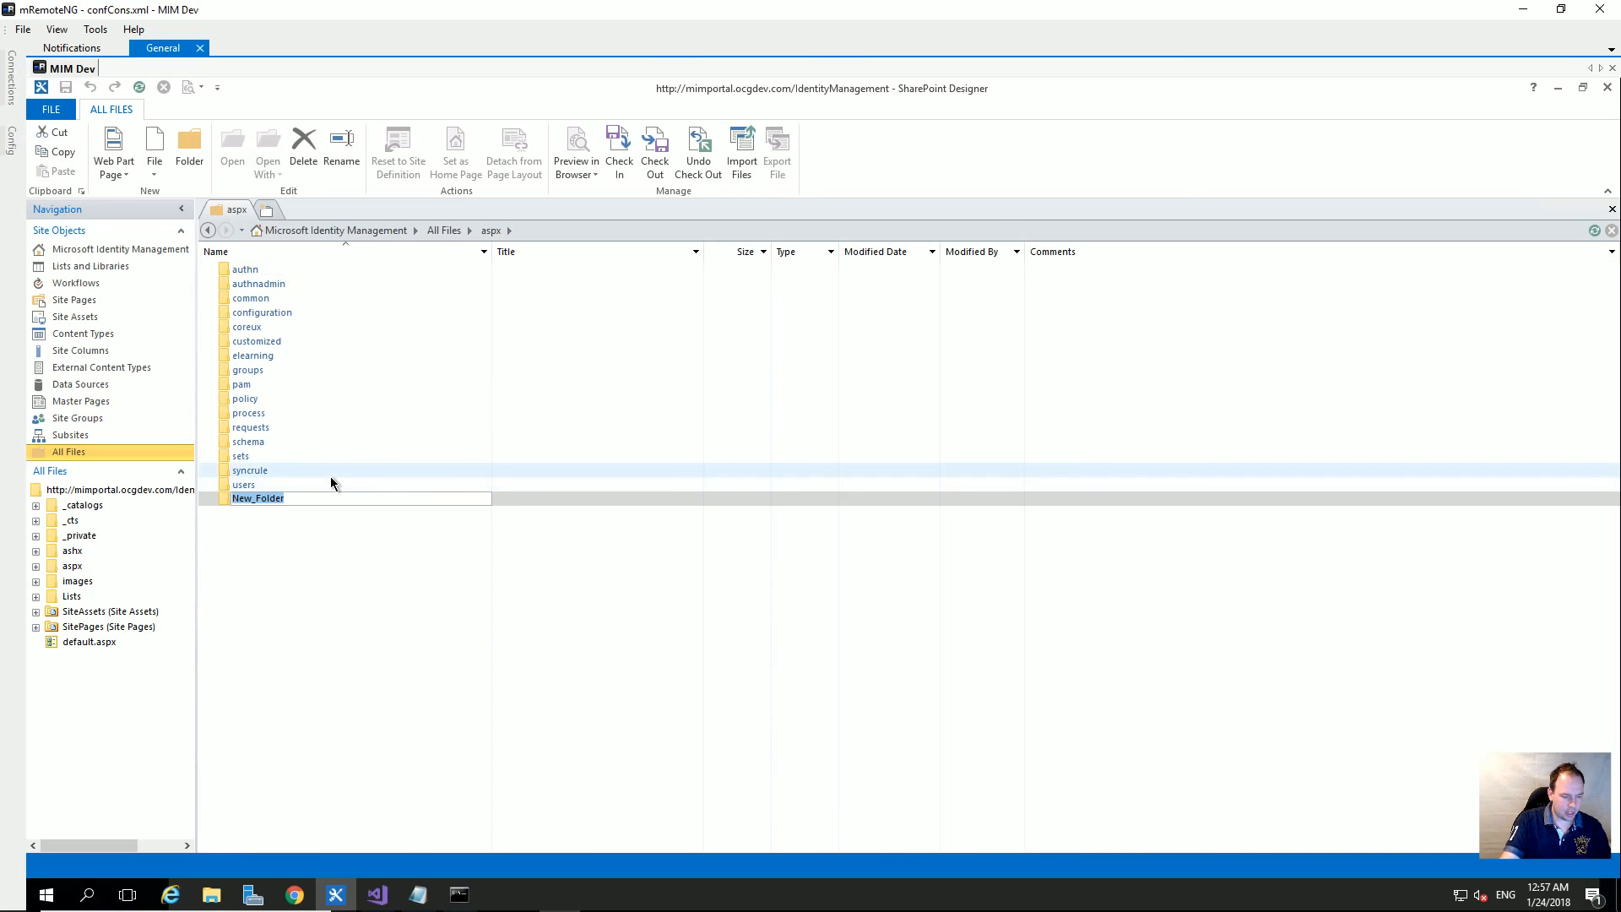
{"action": "type", "text": "DoorCont"}
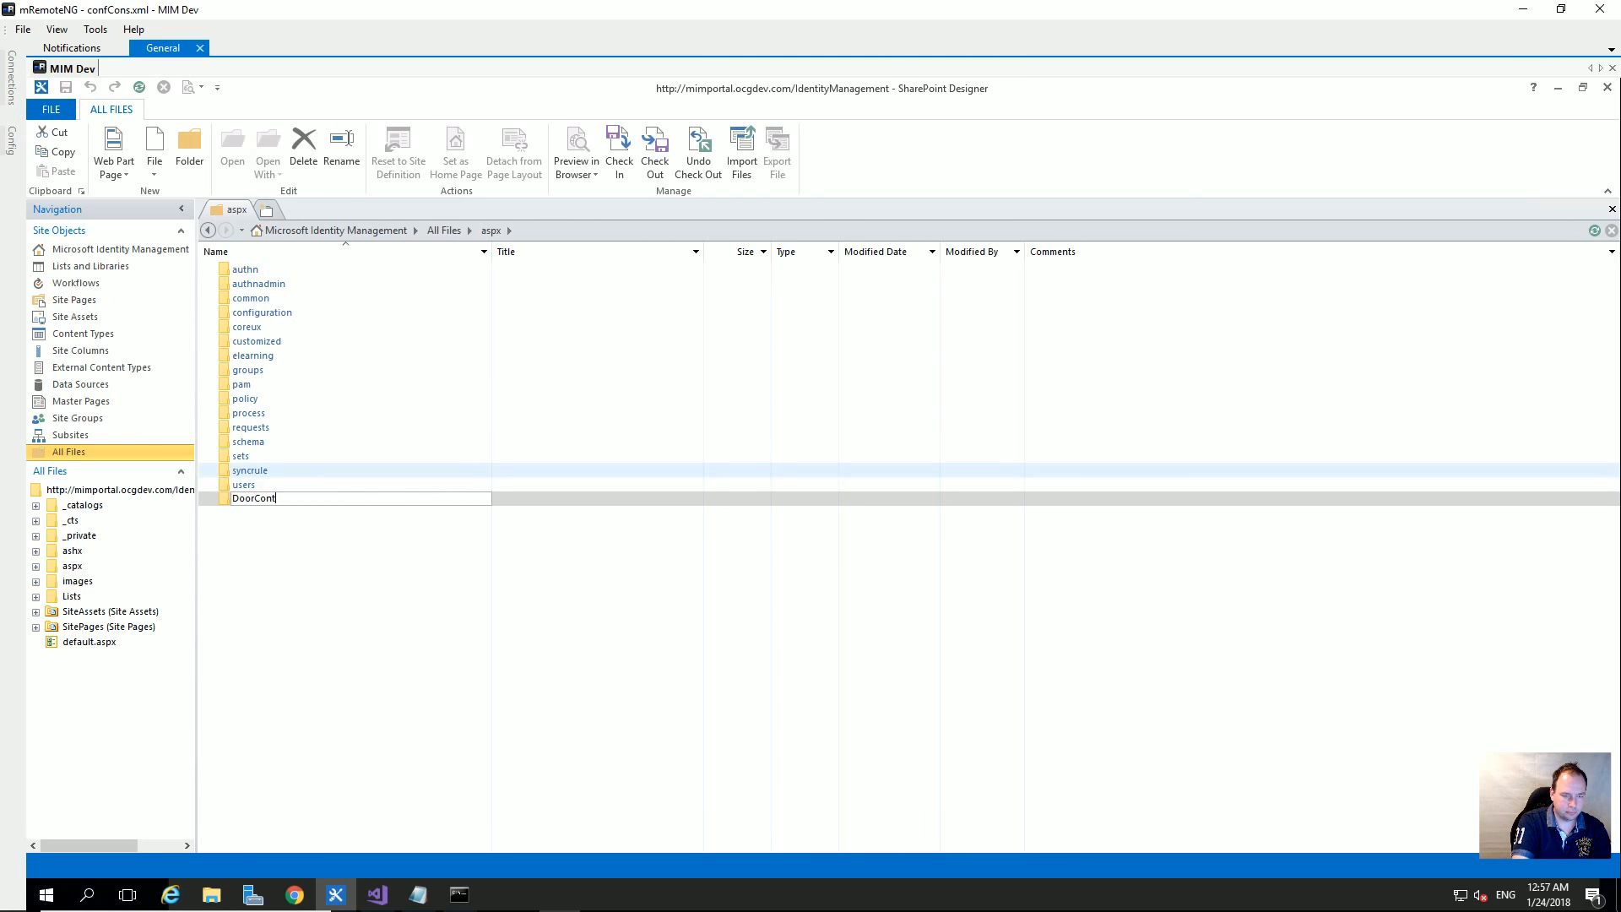
{"action": "type", "text": "rol"}
{"action": "key", "text": "Return"}
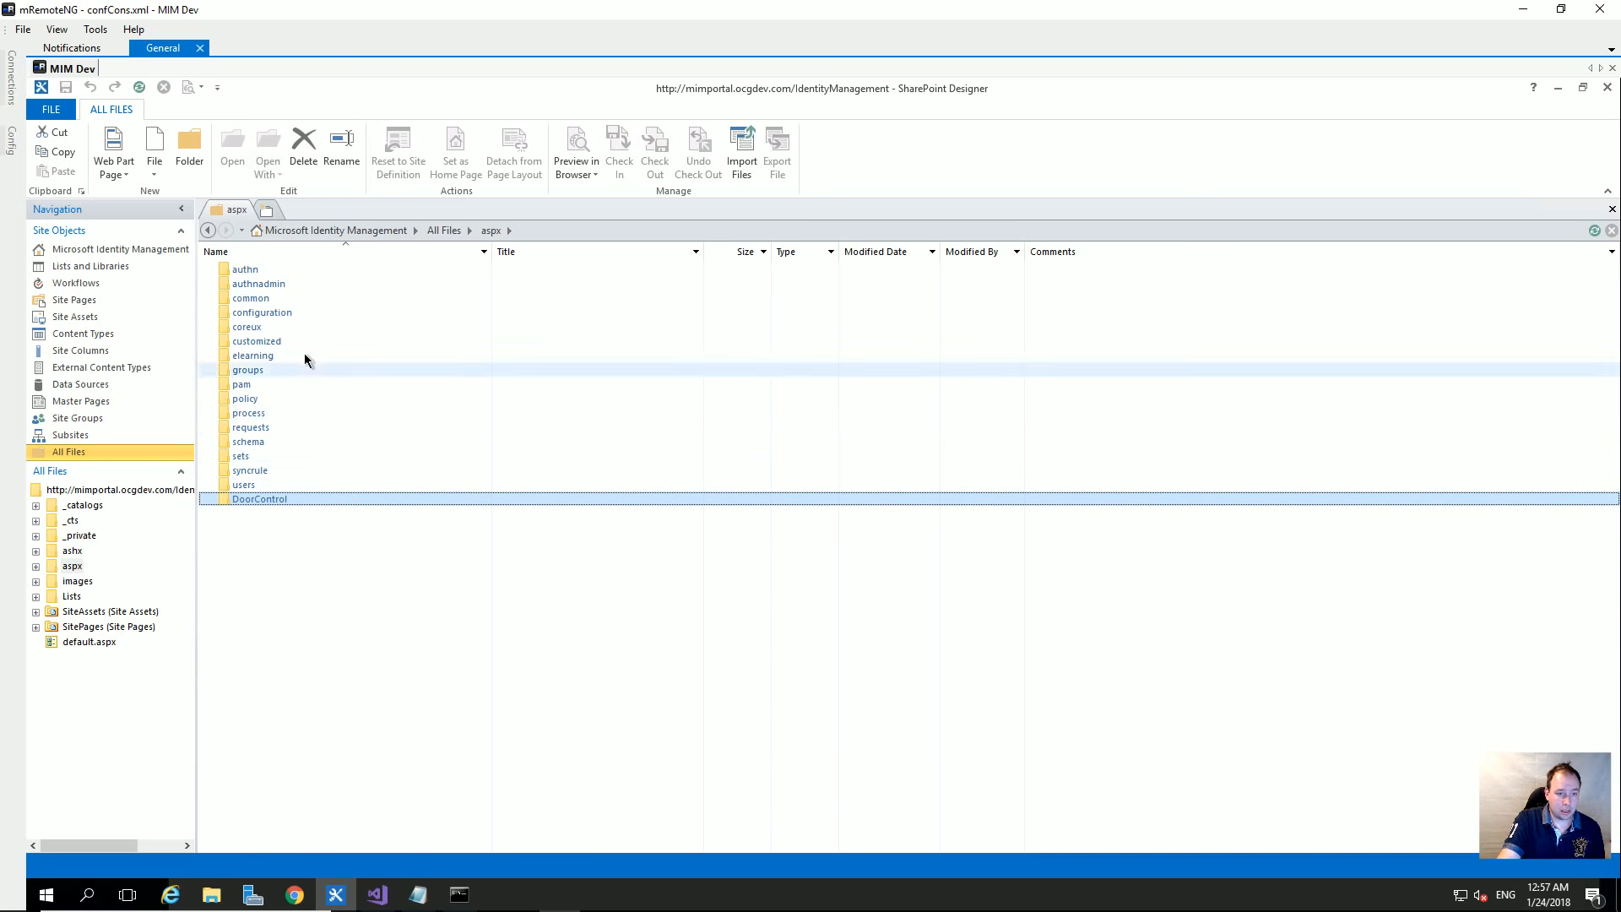
- Copy CustomizedObjects.aspx from the customized folder and paste it into the DoorControl folder
{"action": "double_click", "coordinate": [259, 341]}
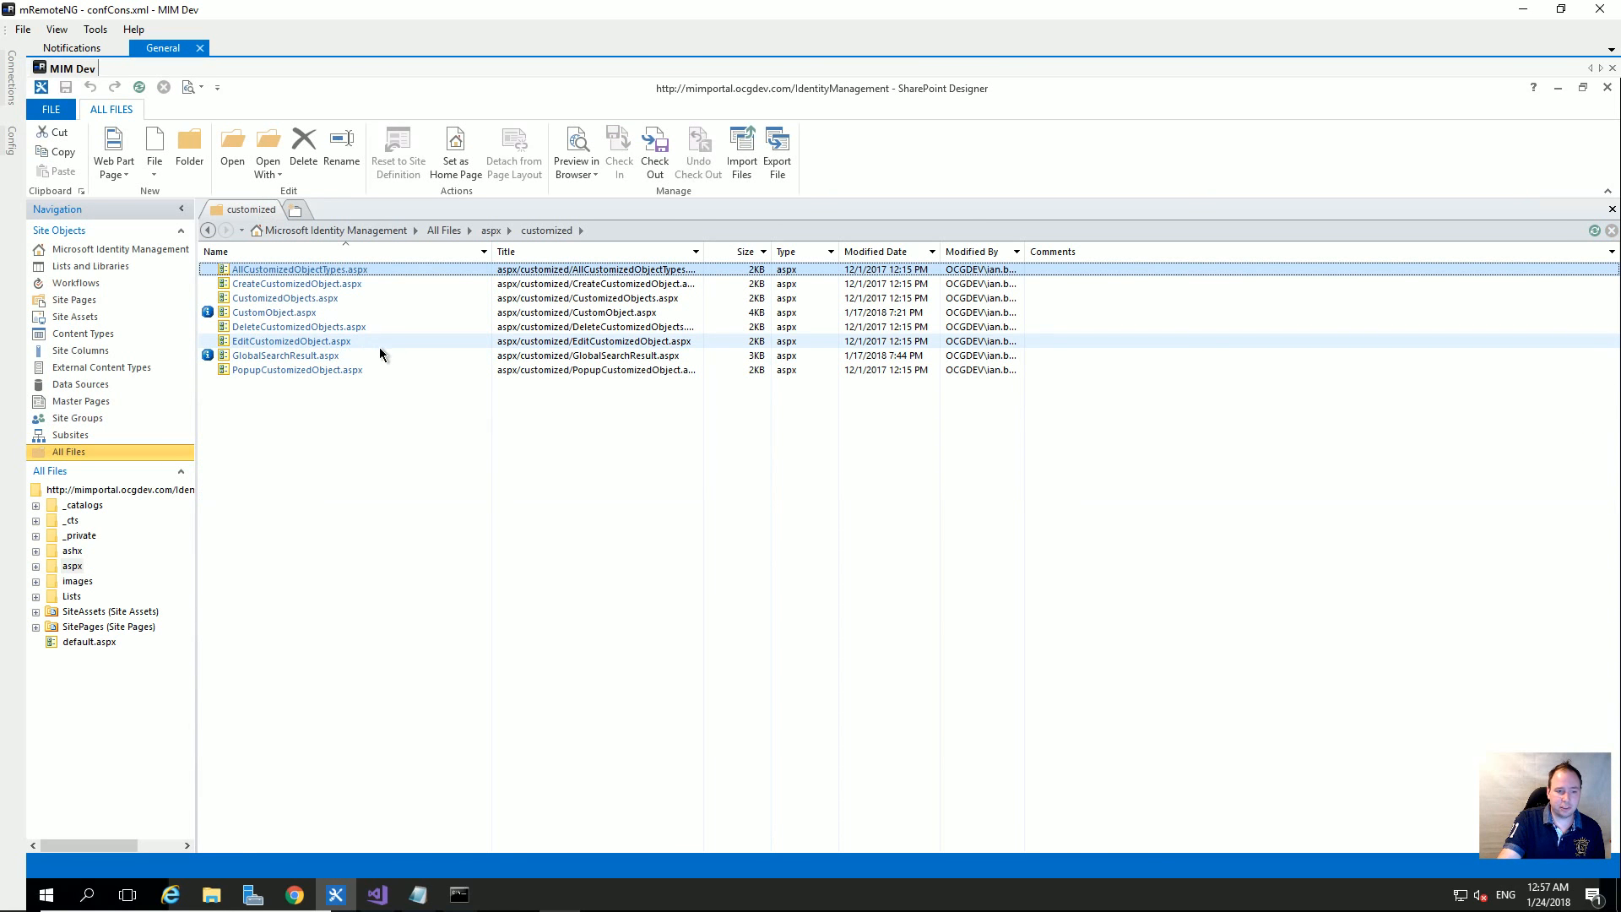
{"action": "right_click", "coordinate": [304, 306]}
{"action": "left_click", "coordinate": [212, 490]}
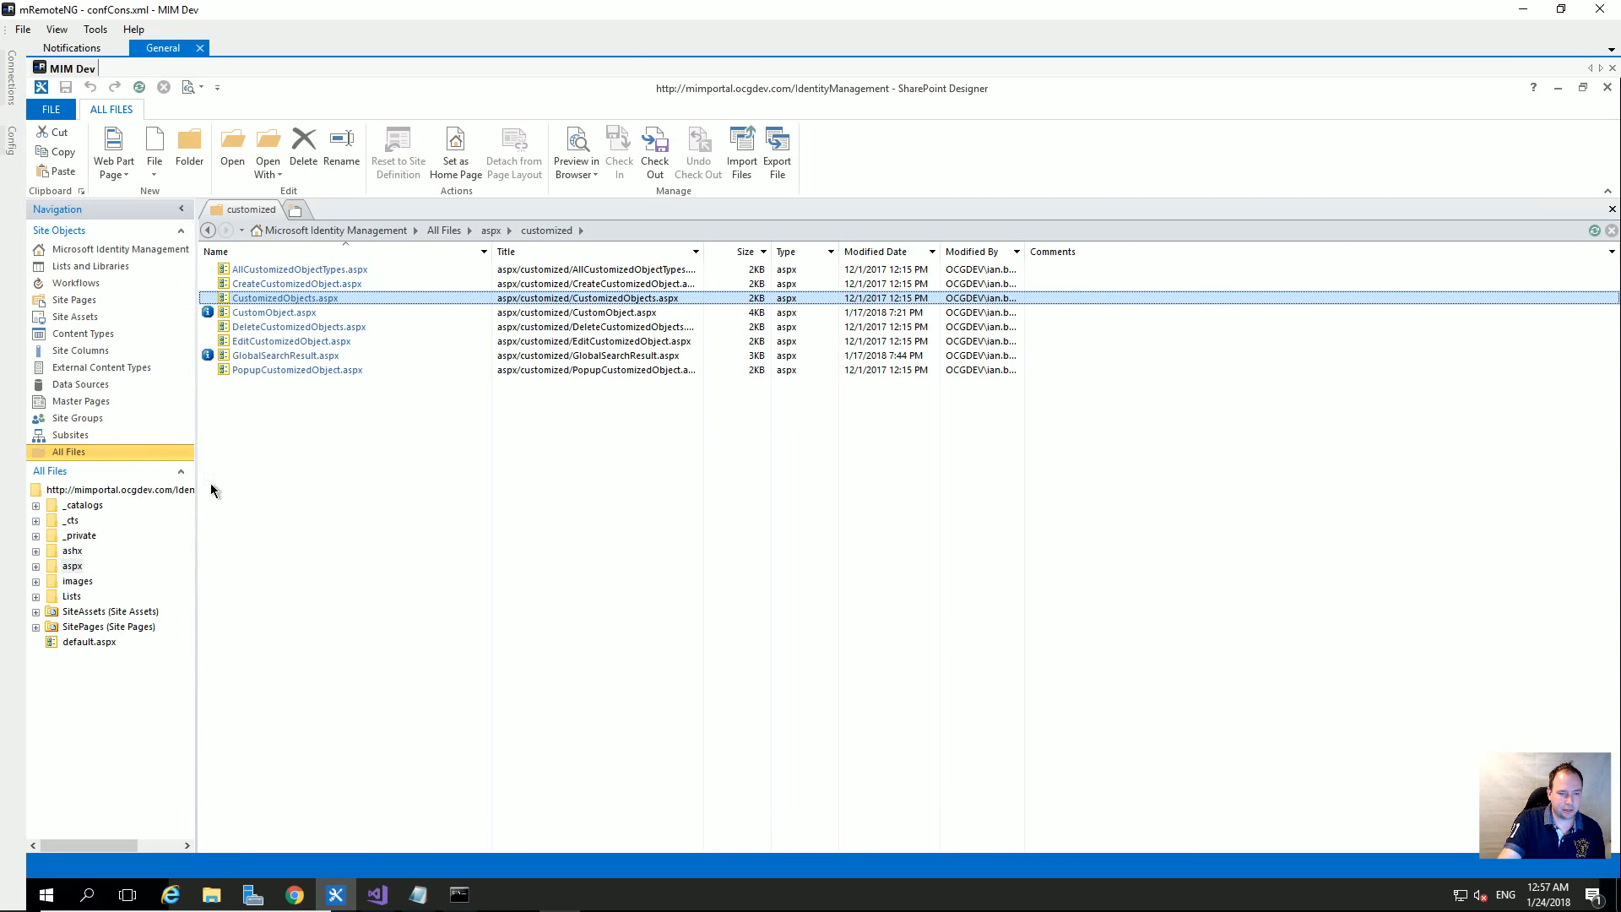
{"action": "left_click", "coordinate": [490, 231]}
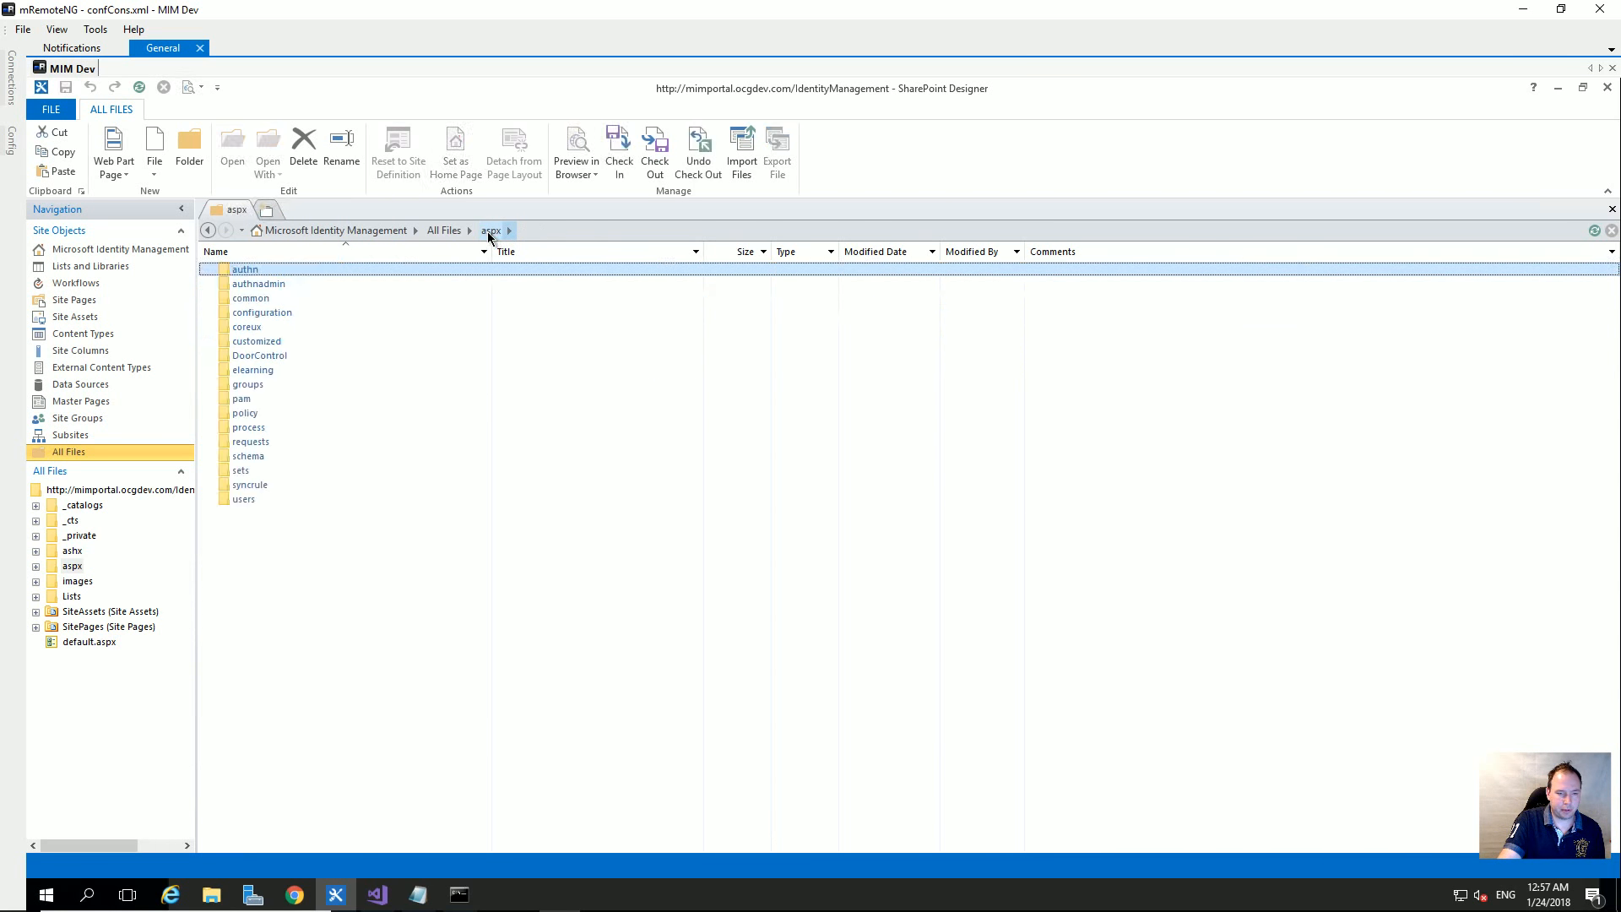
{"action": "double_click", "coordinate": [260, 359]}
{"action": "right_click", "coordinate": [337, 353]}
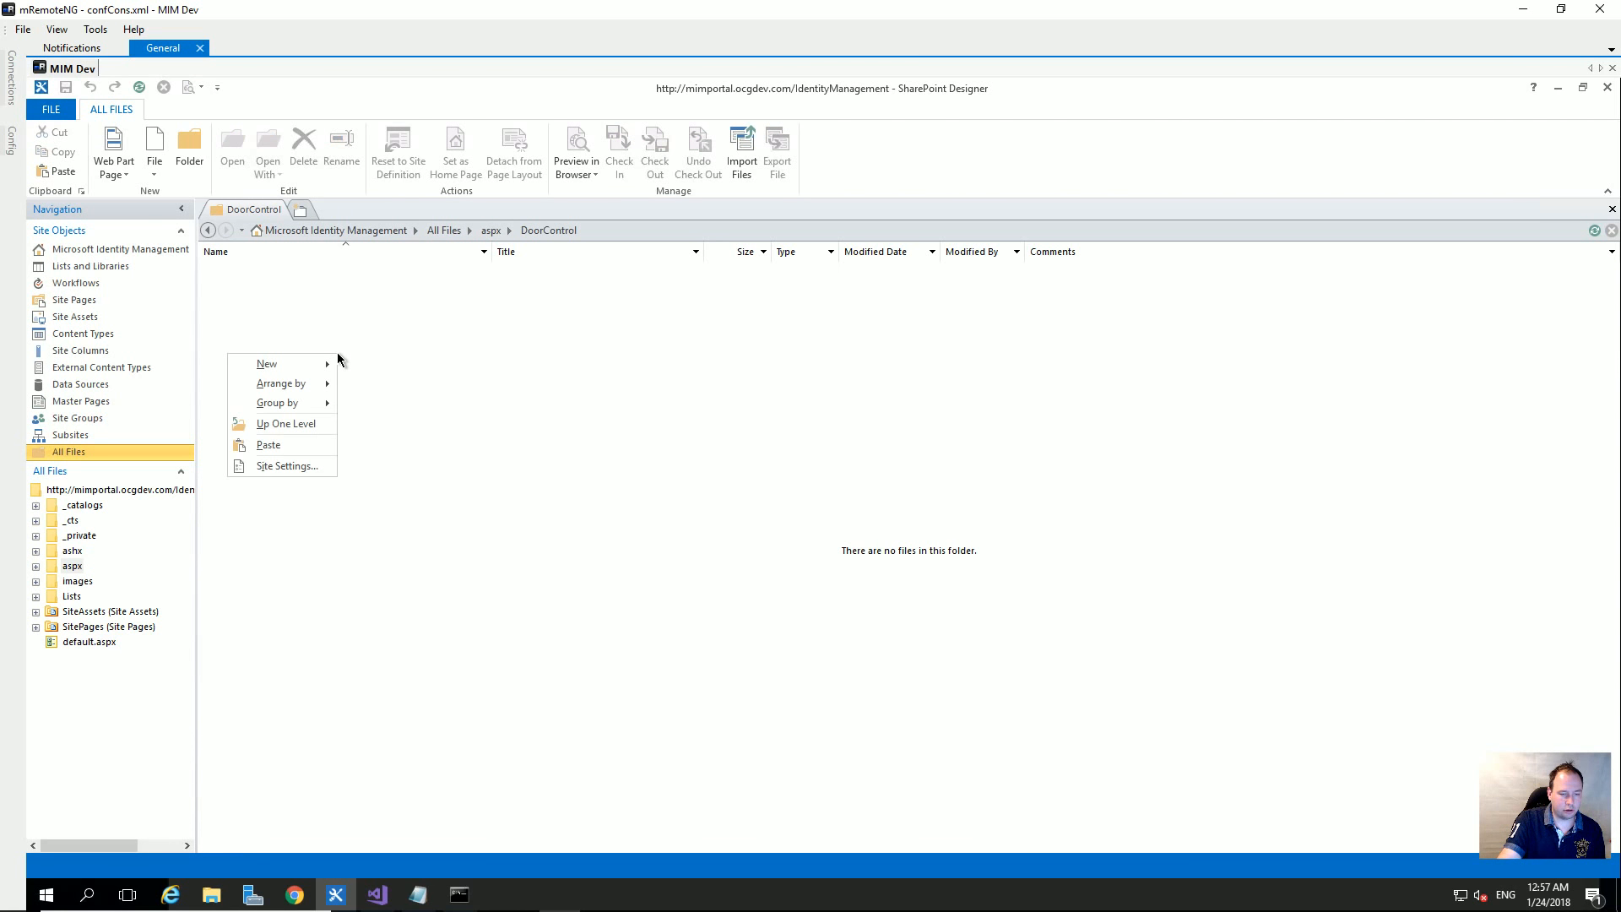
{"action": "left_click", "coordinate": [268, 445]}
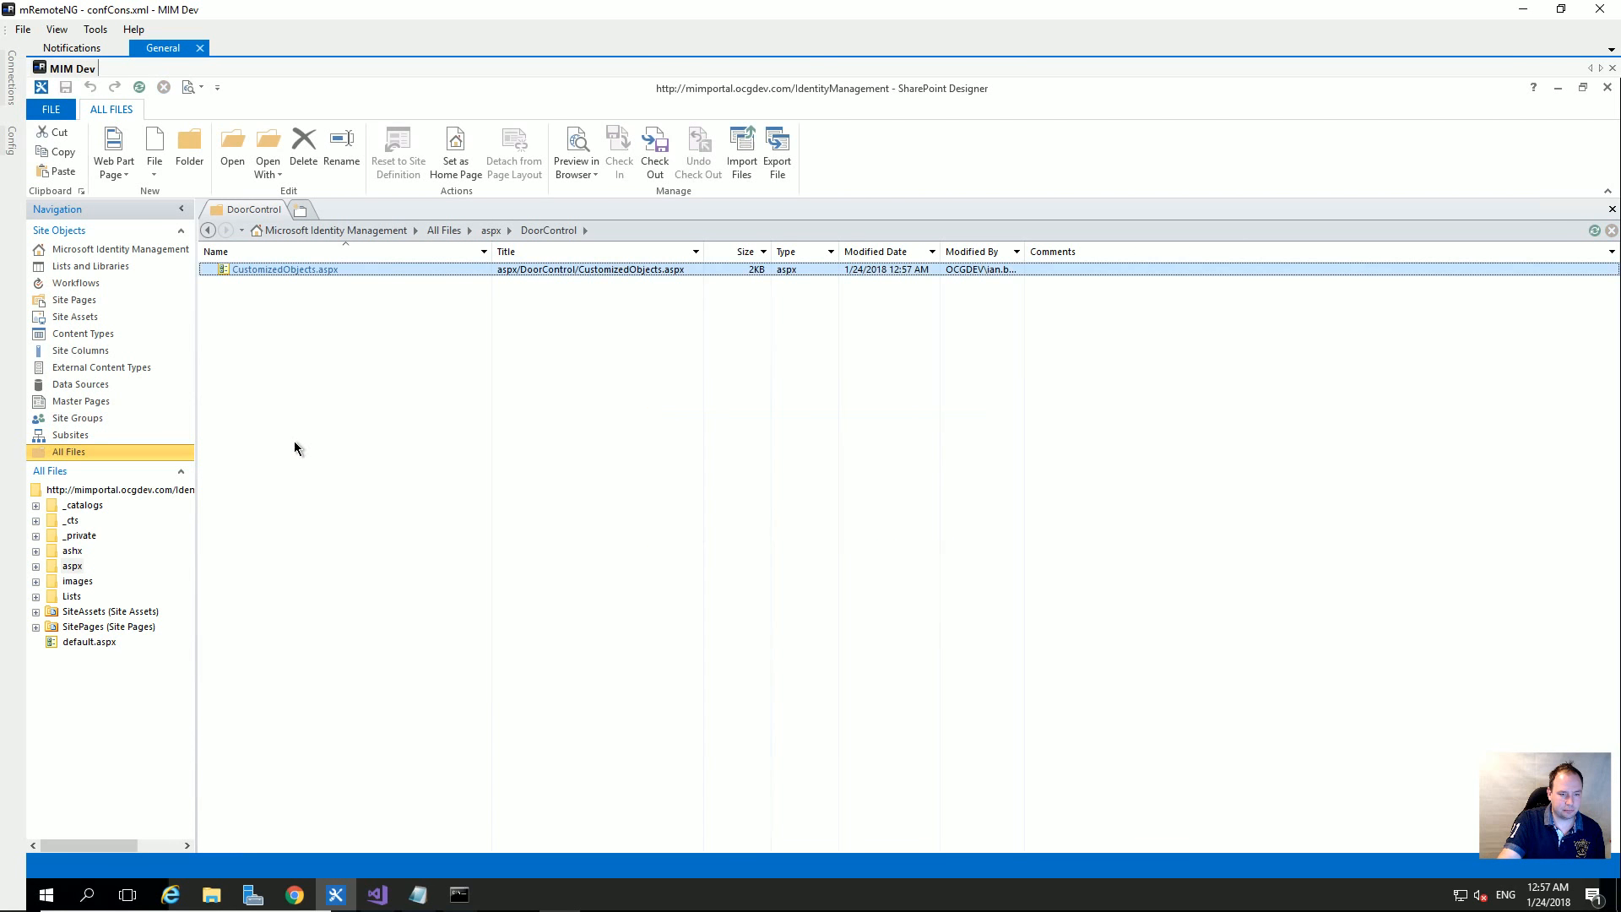
- Rename the copied CustomizedObjects.aspx in the DoorControl folder to MyDoorControl.aspx
{"action": "right_click", "coordinate": [287, 268]}
{"action": "left_click", "coordinate": [190, 518]}
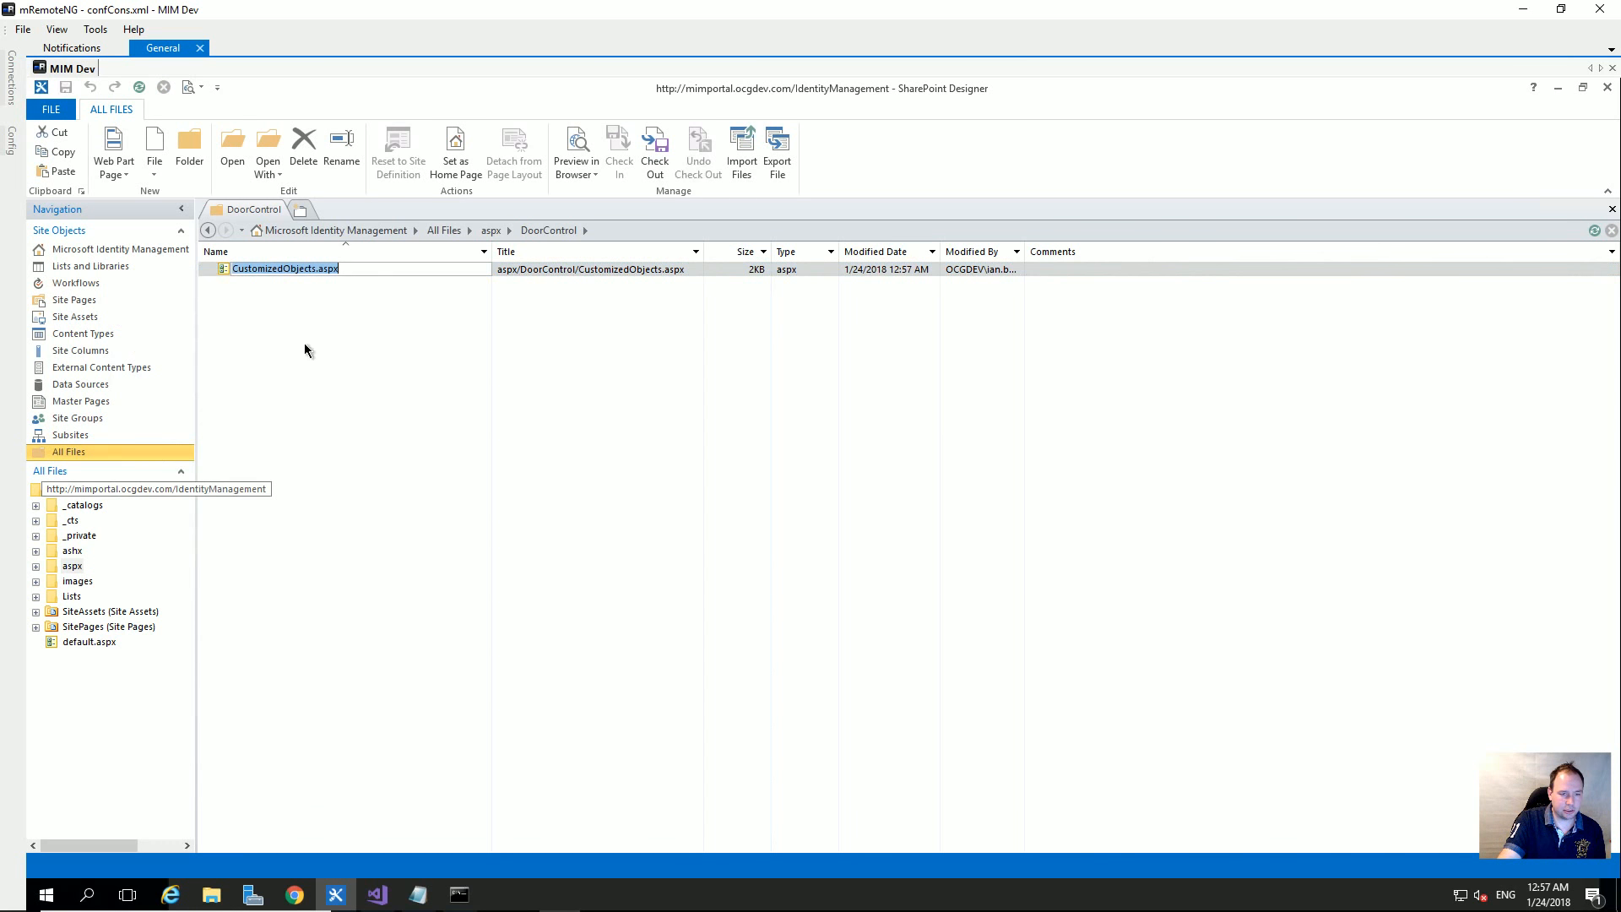
{"action": "type", "text": "MyD"}
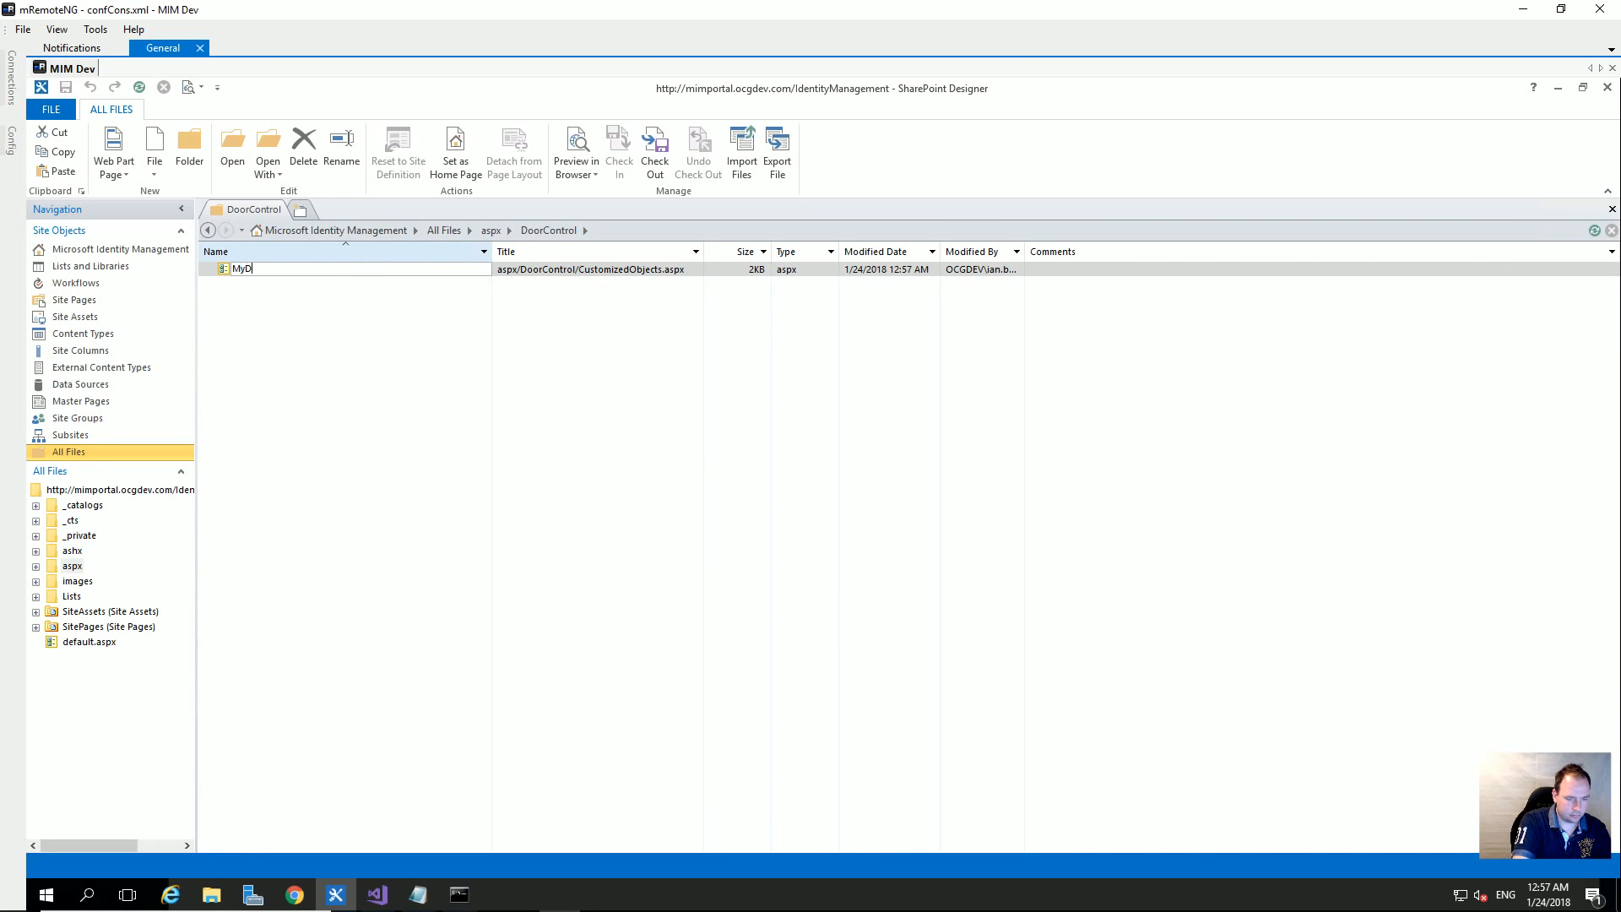
{"action": "type", "text": "oorCon"}
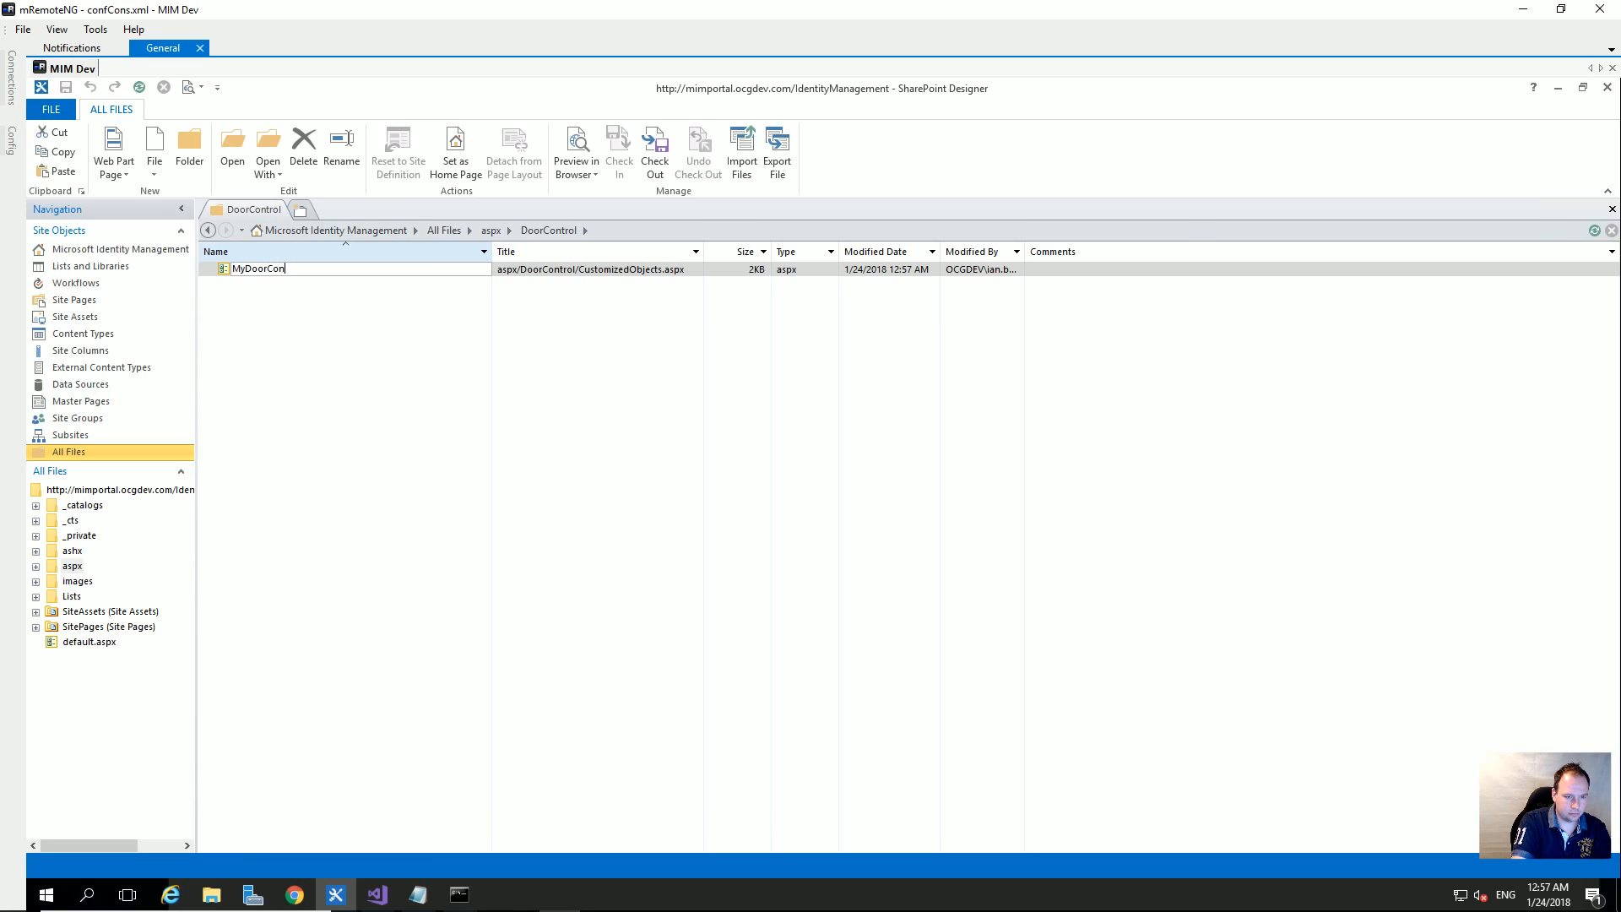
{"action": "type", "text": "tro"}
{"action": "type", "text": "l.ap"}
{"action": "type", "text": "px"}
{"action": "key", "text": "Return"}
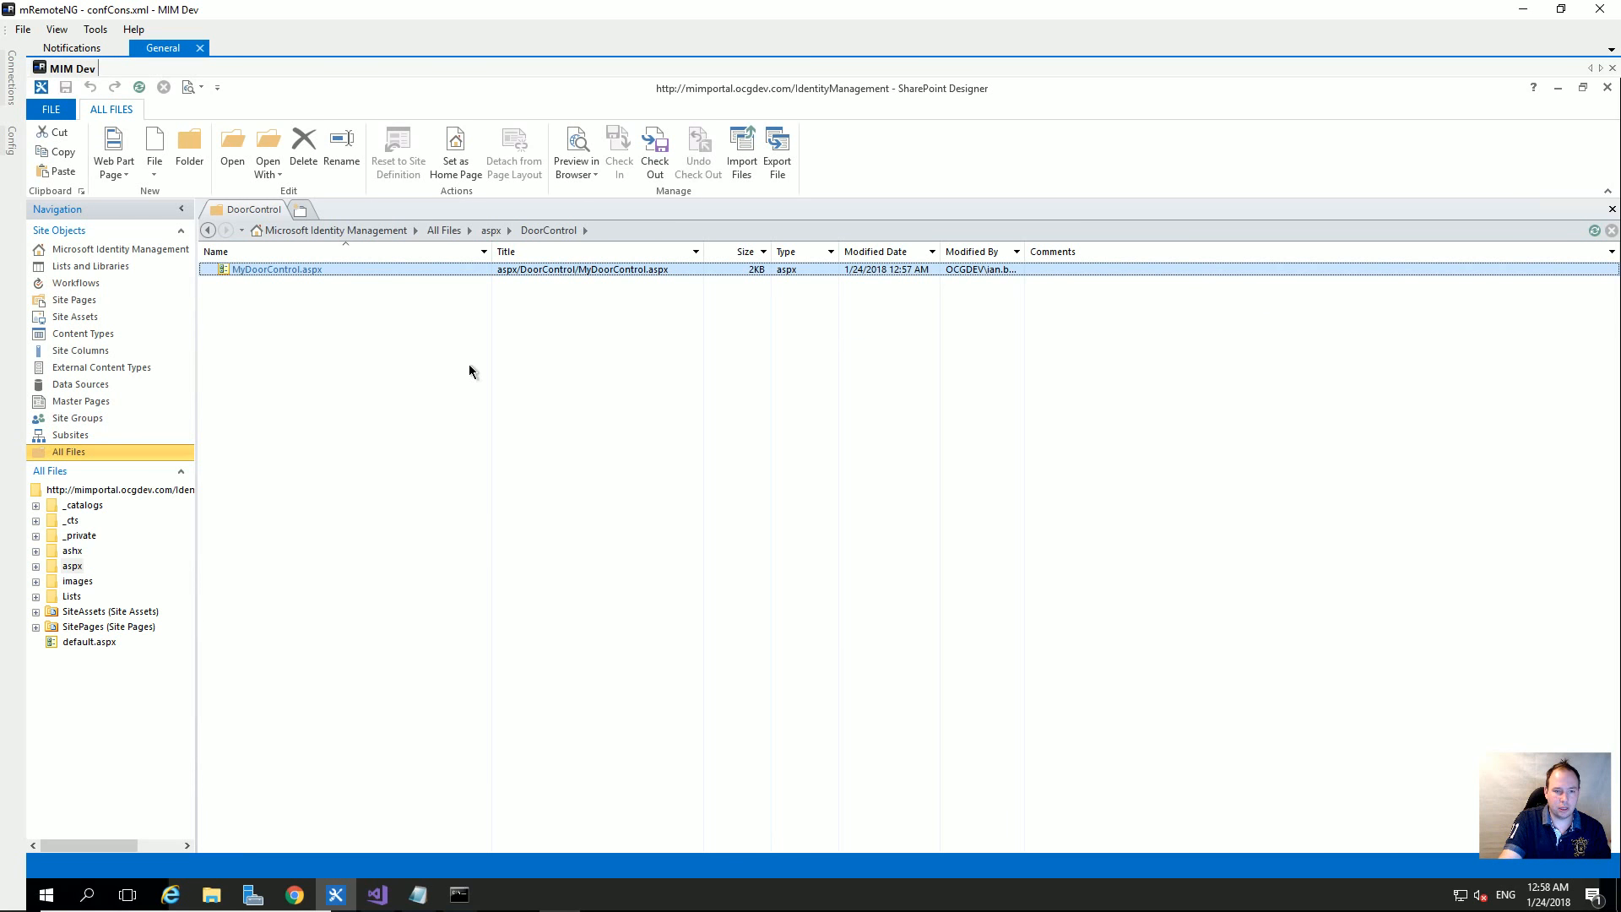
- Switch to the Microsoft Identity Manager portal in Chrome and open the My Door Controls page
{"action": "left_click", "coordinate": [295, 895]}
{"action": "left_click", "coordinate": [231, 839]}
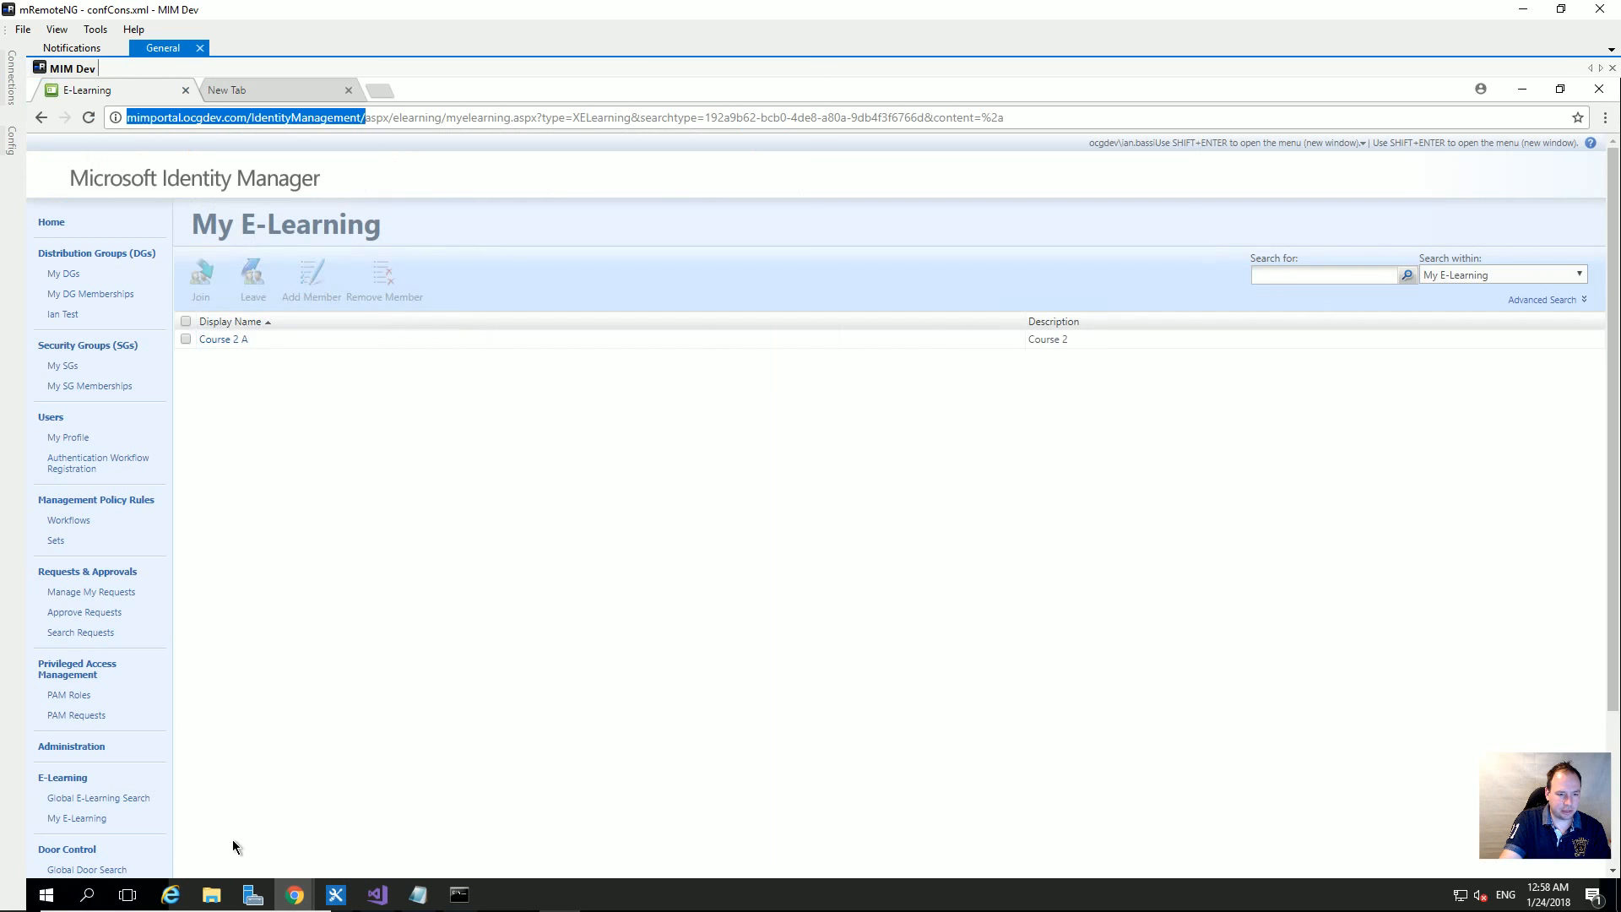
{"action": "scroll", "coordinate": [94, 840], "scroll_direction": "down", "scroll_amount": 2}
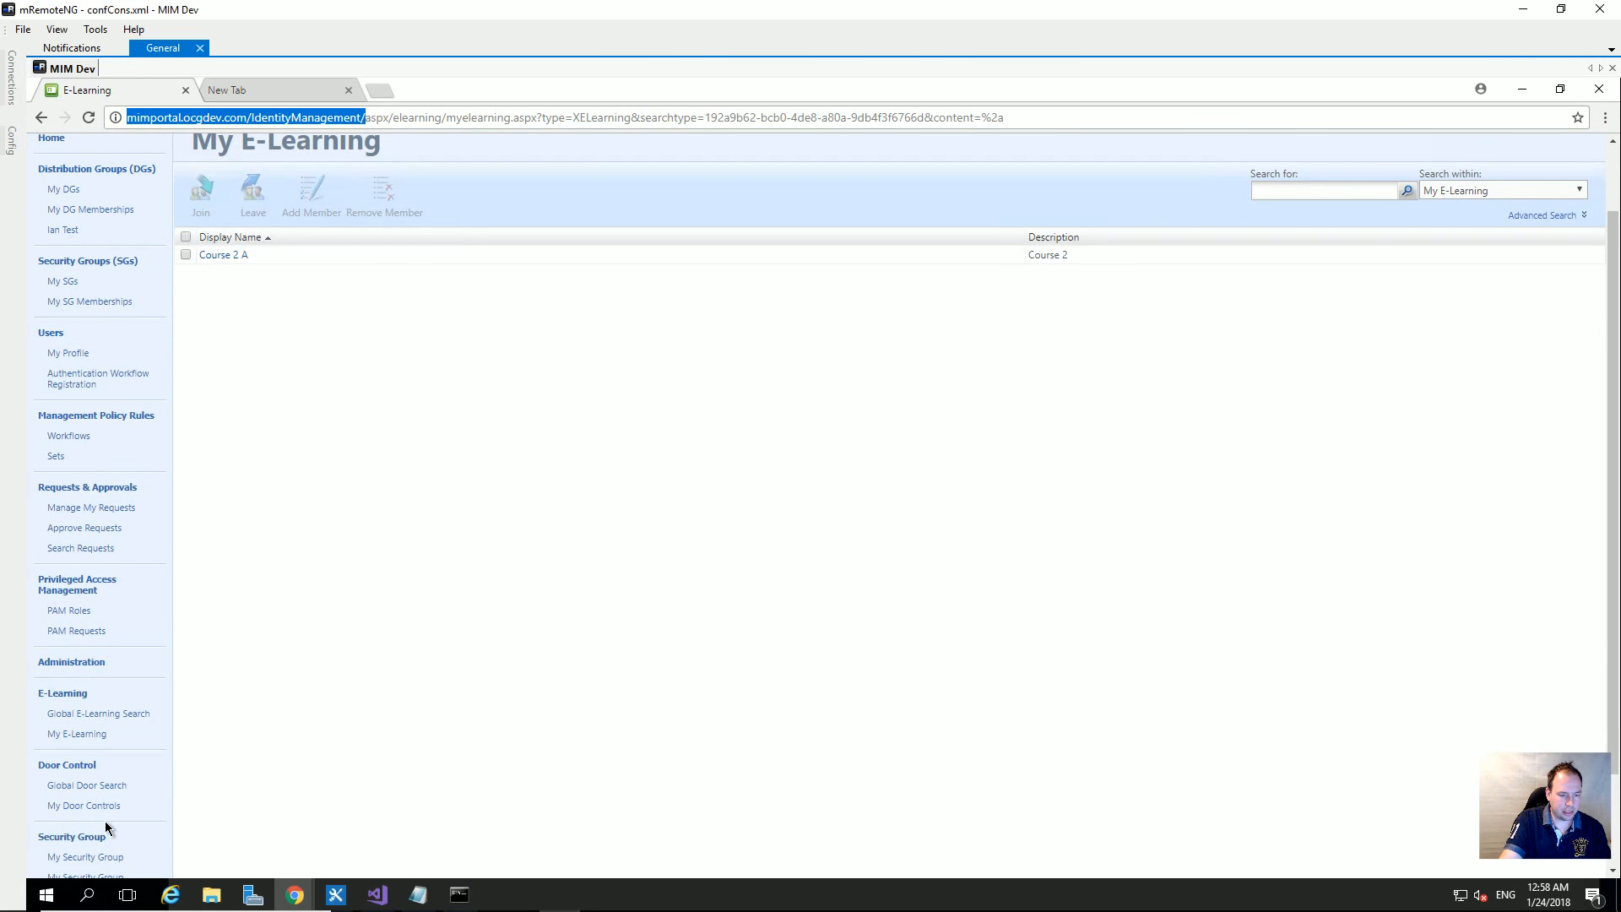
{"action": "left_click", "coordinate": [102, 723]}
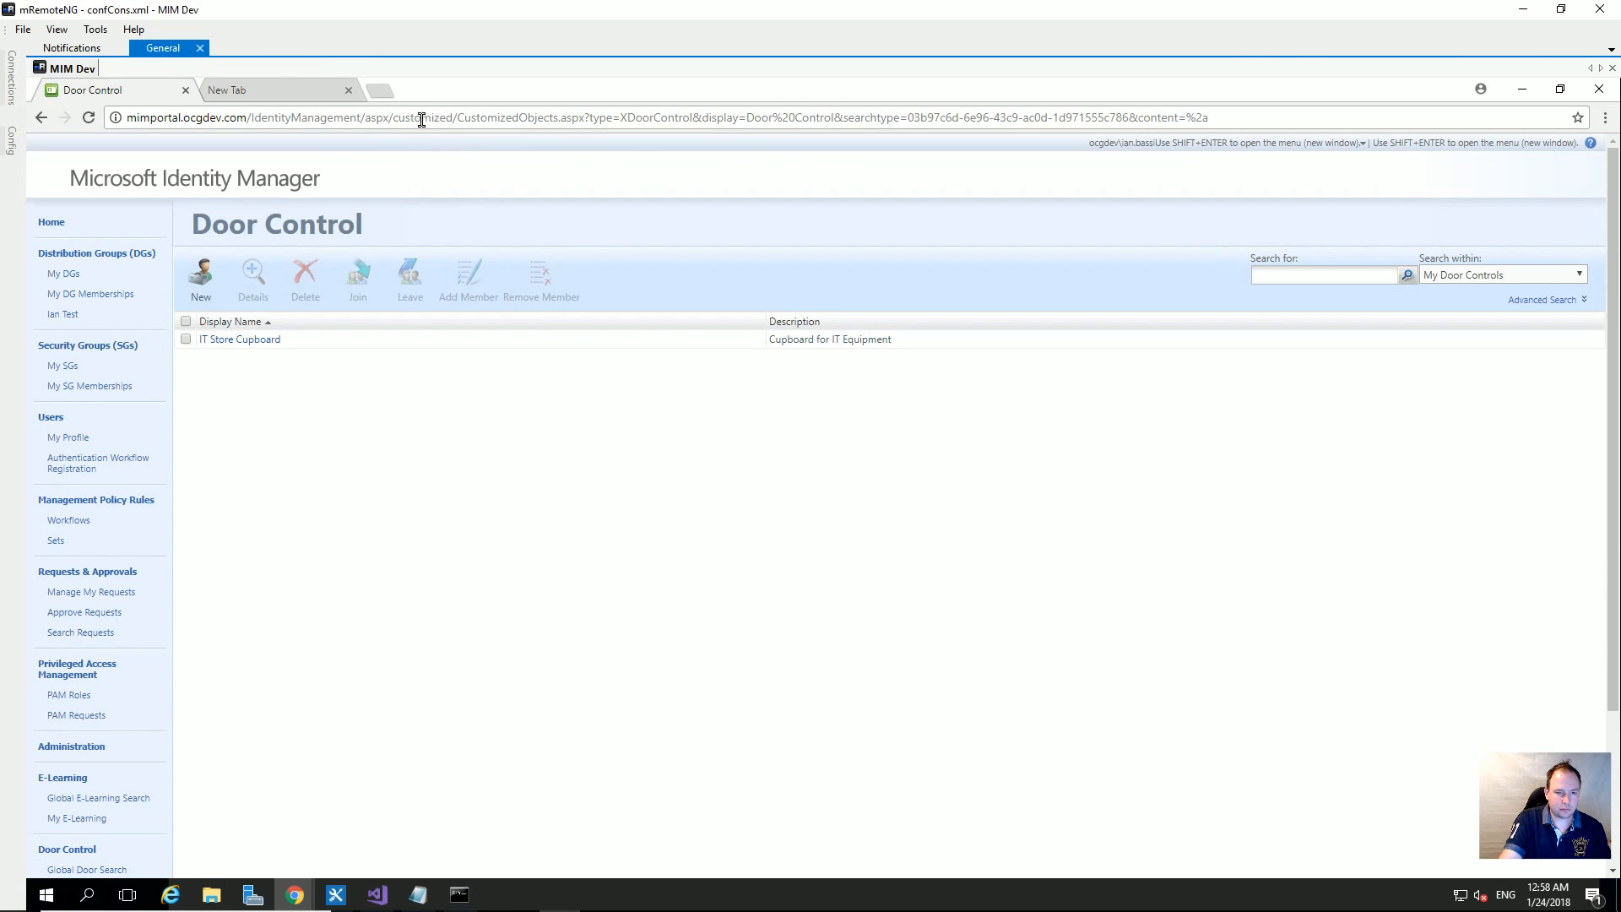
- Change the page address to use aspx/DoorControl/MyDoorControl.aspx instead of customized/CustomizedObjects.aspx, keeping the query parameters, and load it
{"action": "type", "text": "DoorContro"}
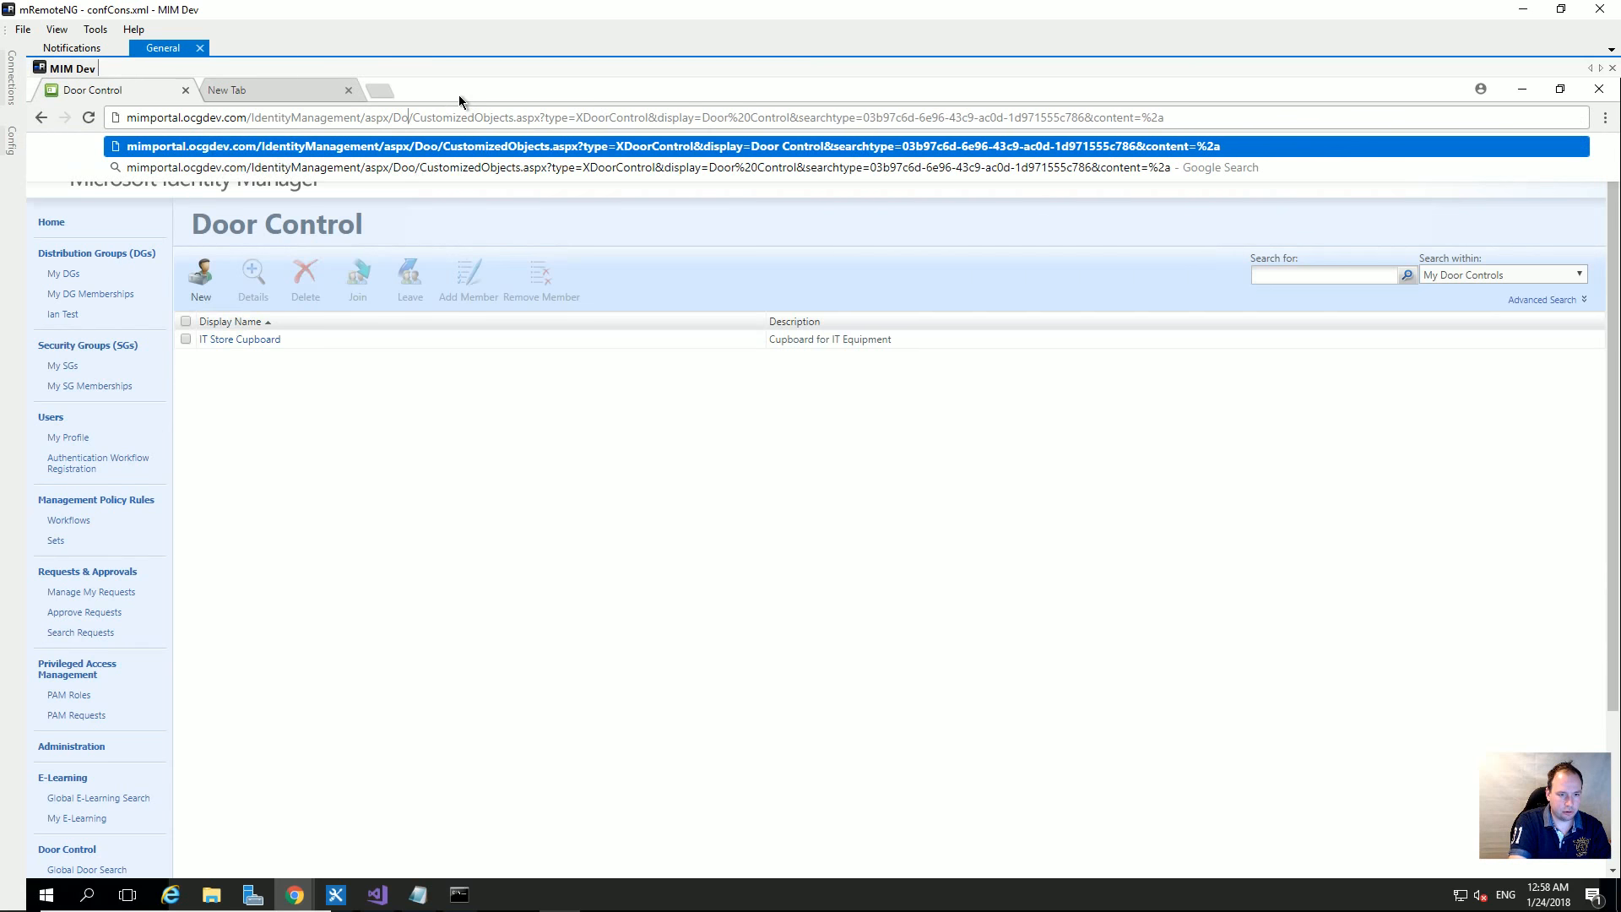
{"action": "type", "text": "l"}
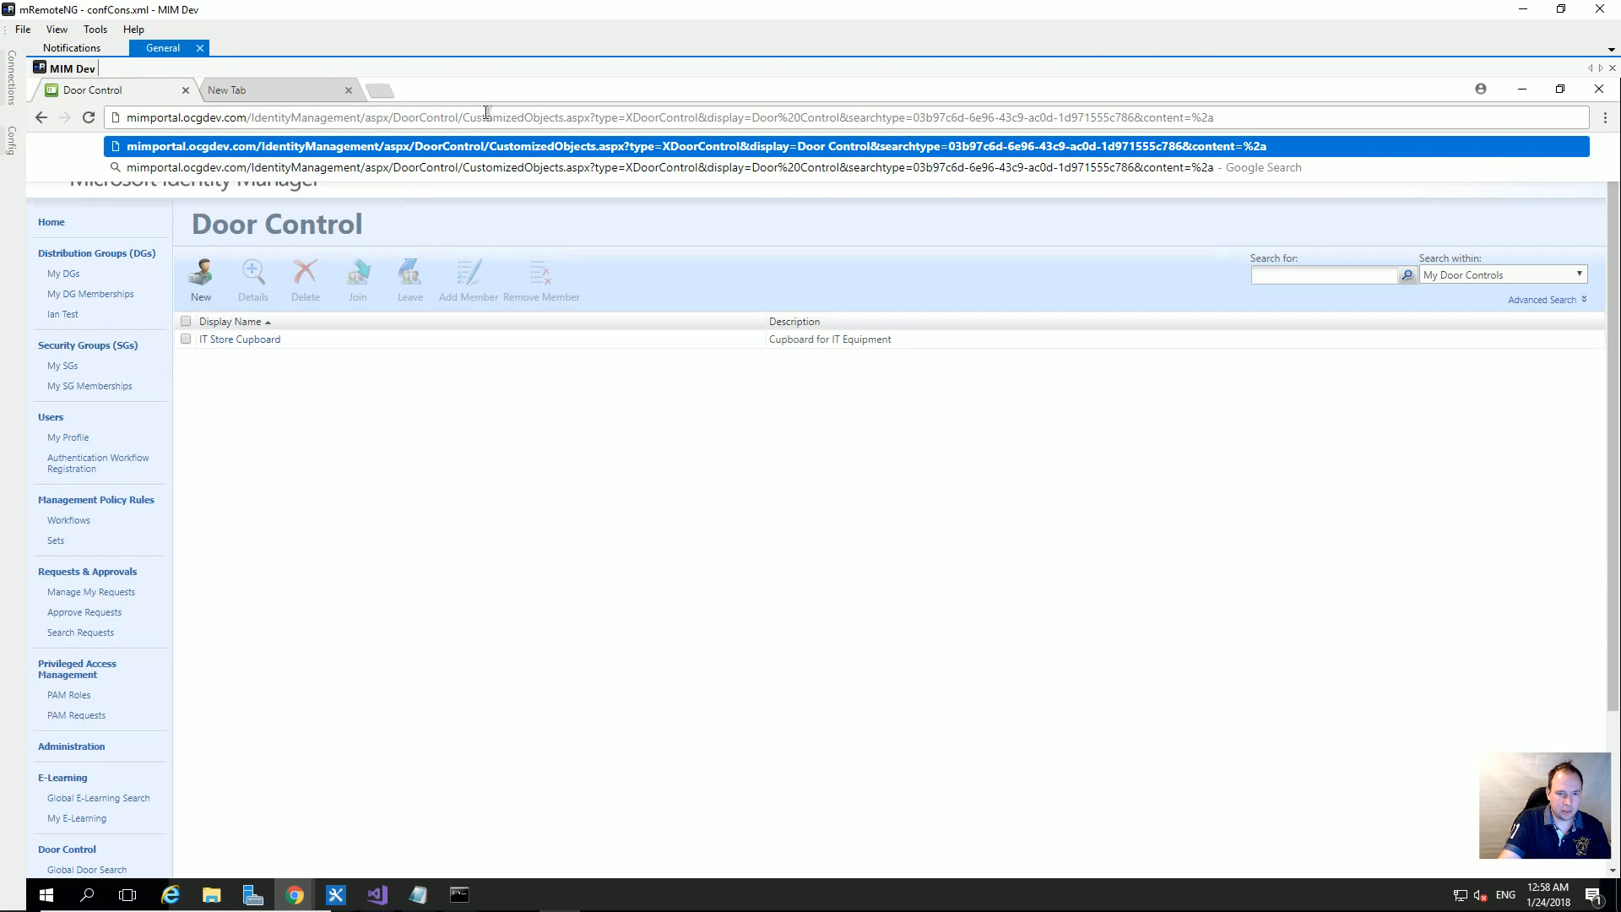
{"action": "left_click_drag", "start_coordinate": [562, 118], "coordinate": [462, 118]}
{"action": "type", "text": "MyDoorCo"}
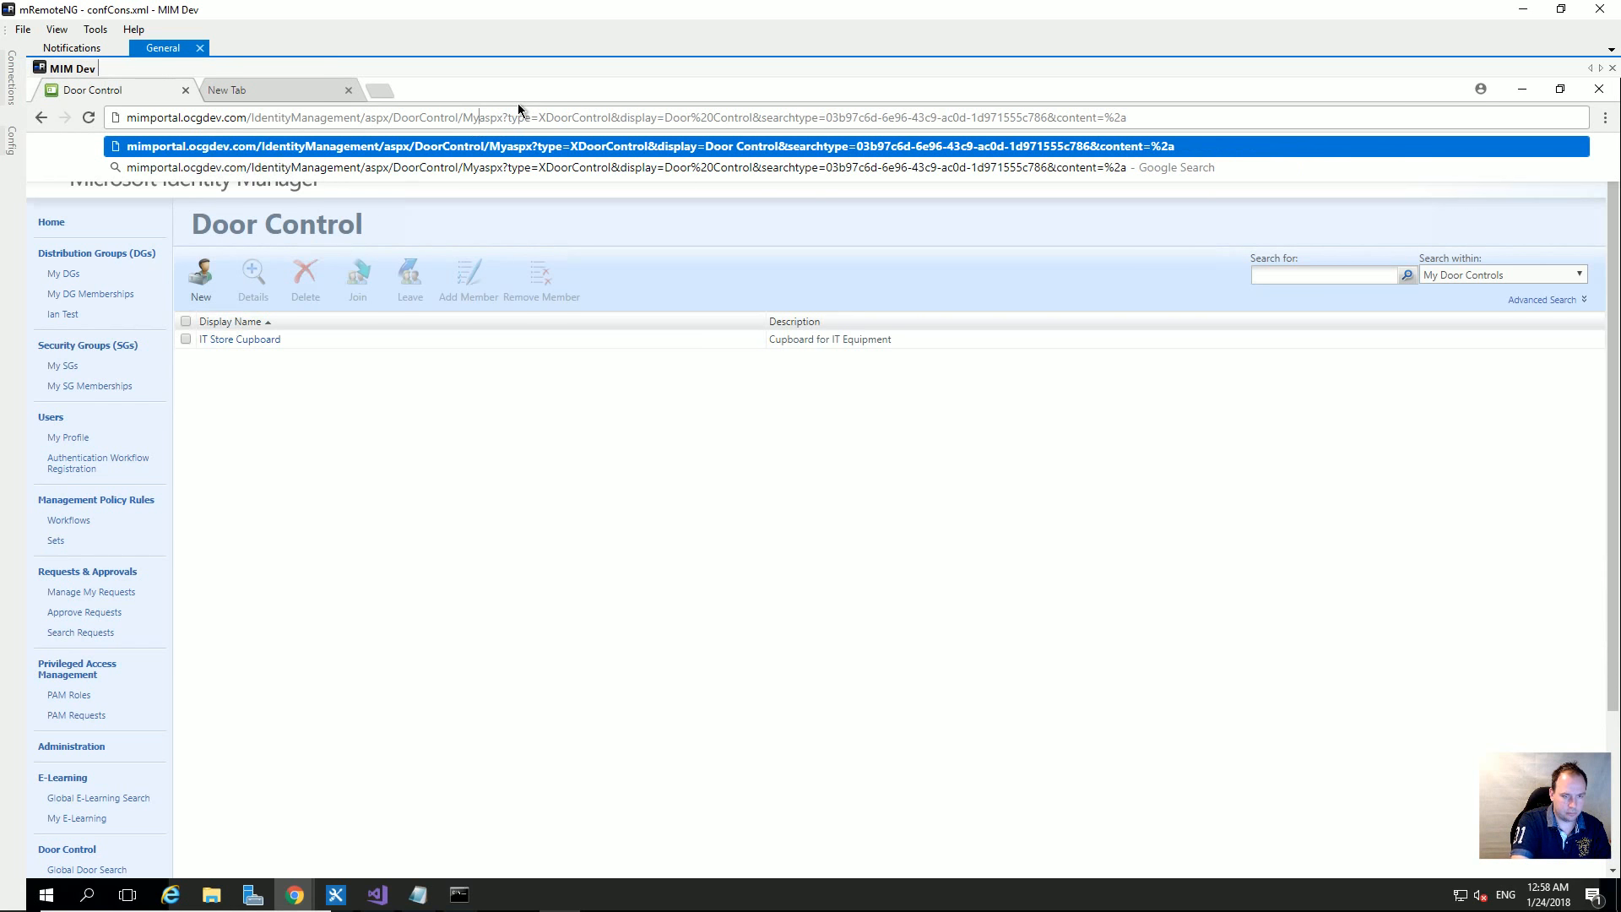
{"action": "type", "text": "ntrol."}
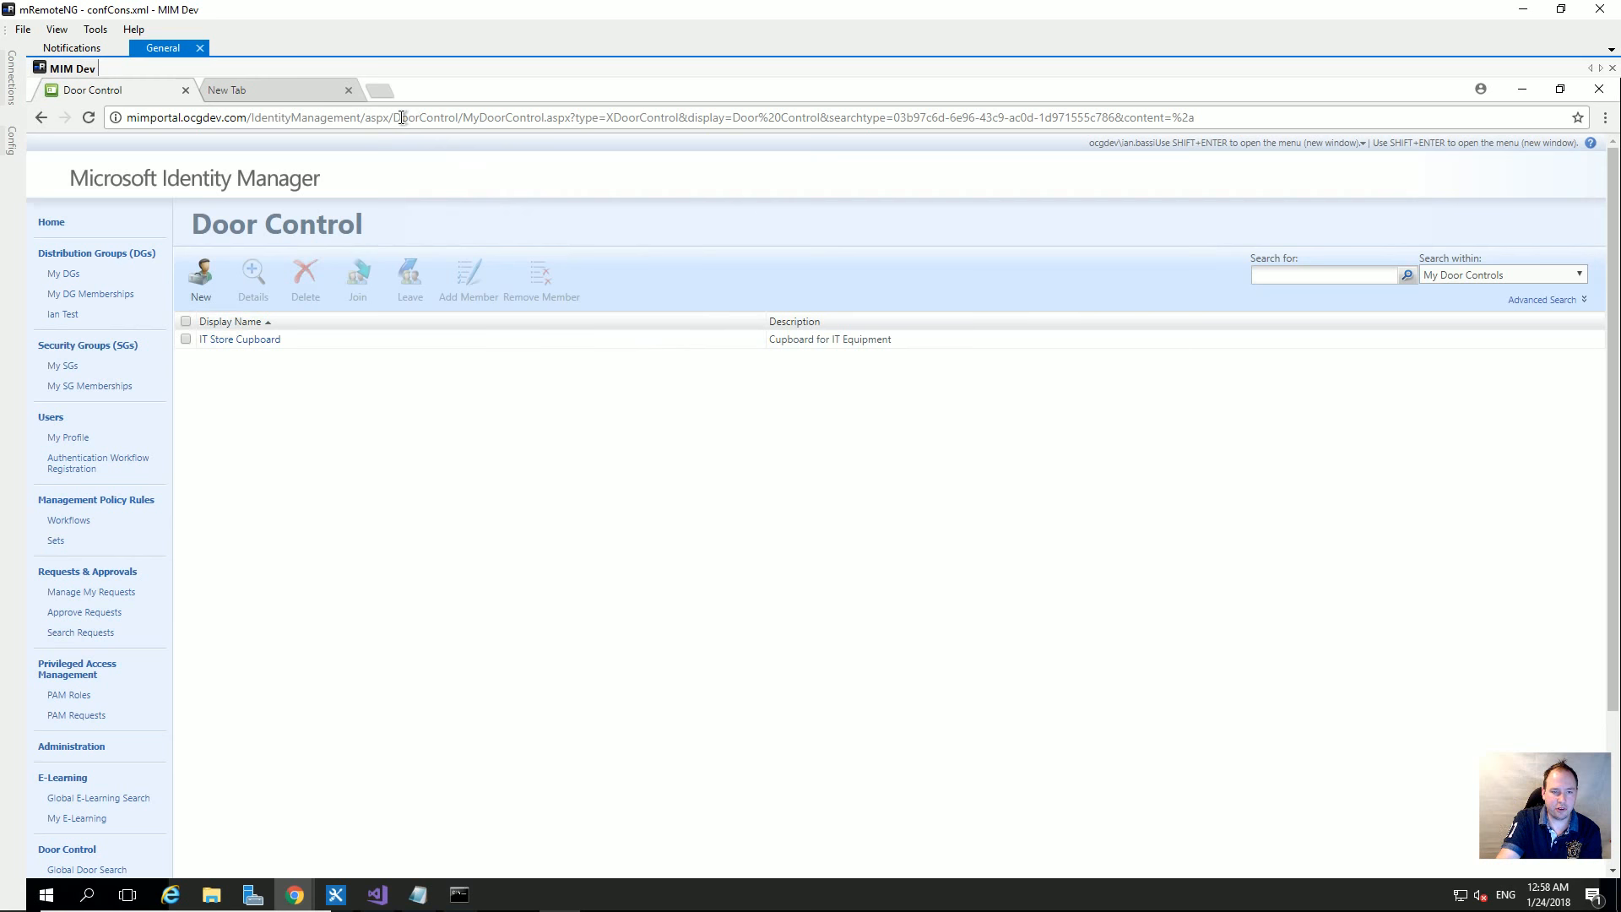
- Check the DoorControl folder and the MyDoorControl file name in the loaded page's address
{"action": "left_click_drag", "start_coordinate": [392, 119], "coordinate": [457, 122]}
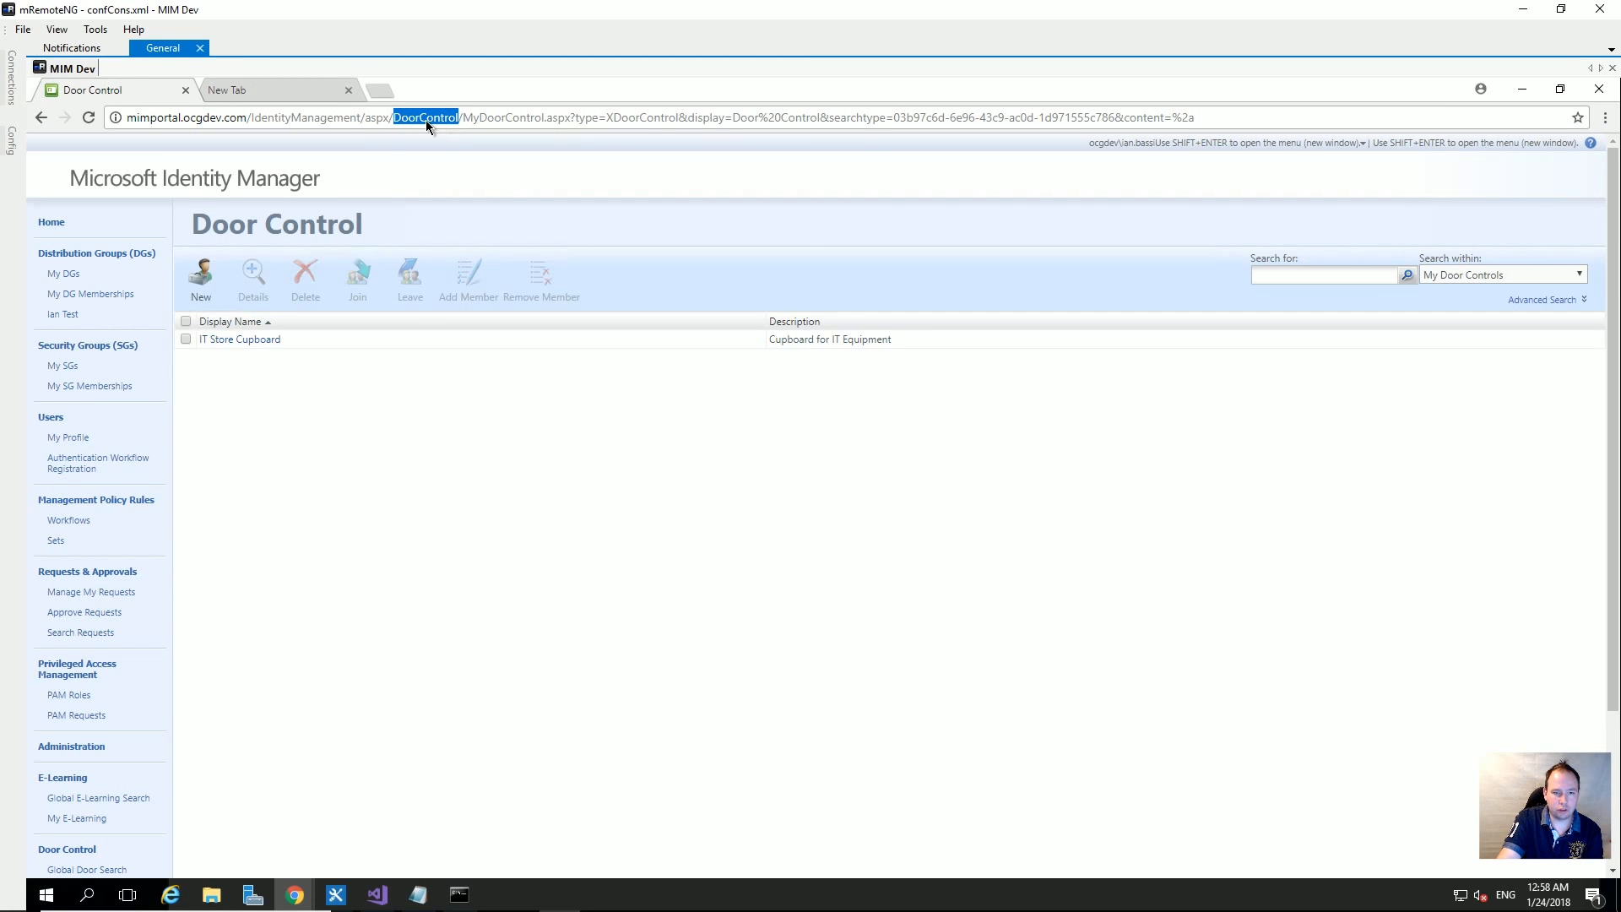
{"action": "left_click", "coordinate": [473, 117]}
{"action": "double_click", "coordinate": [469, 119]}
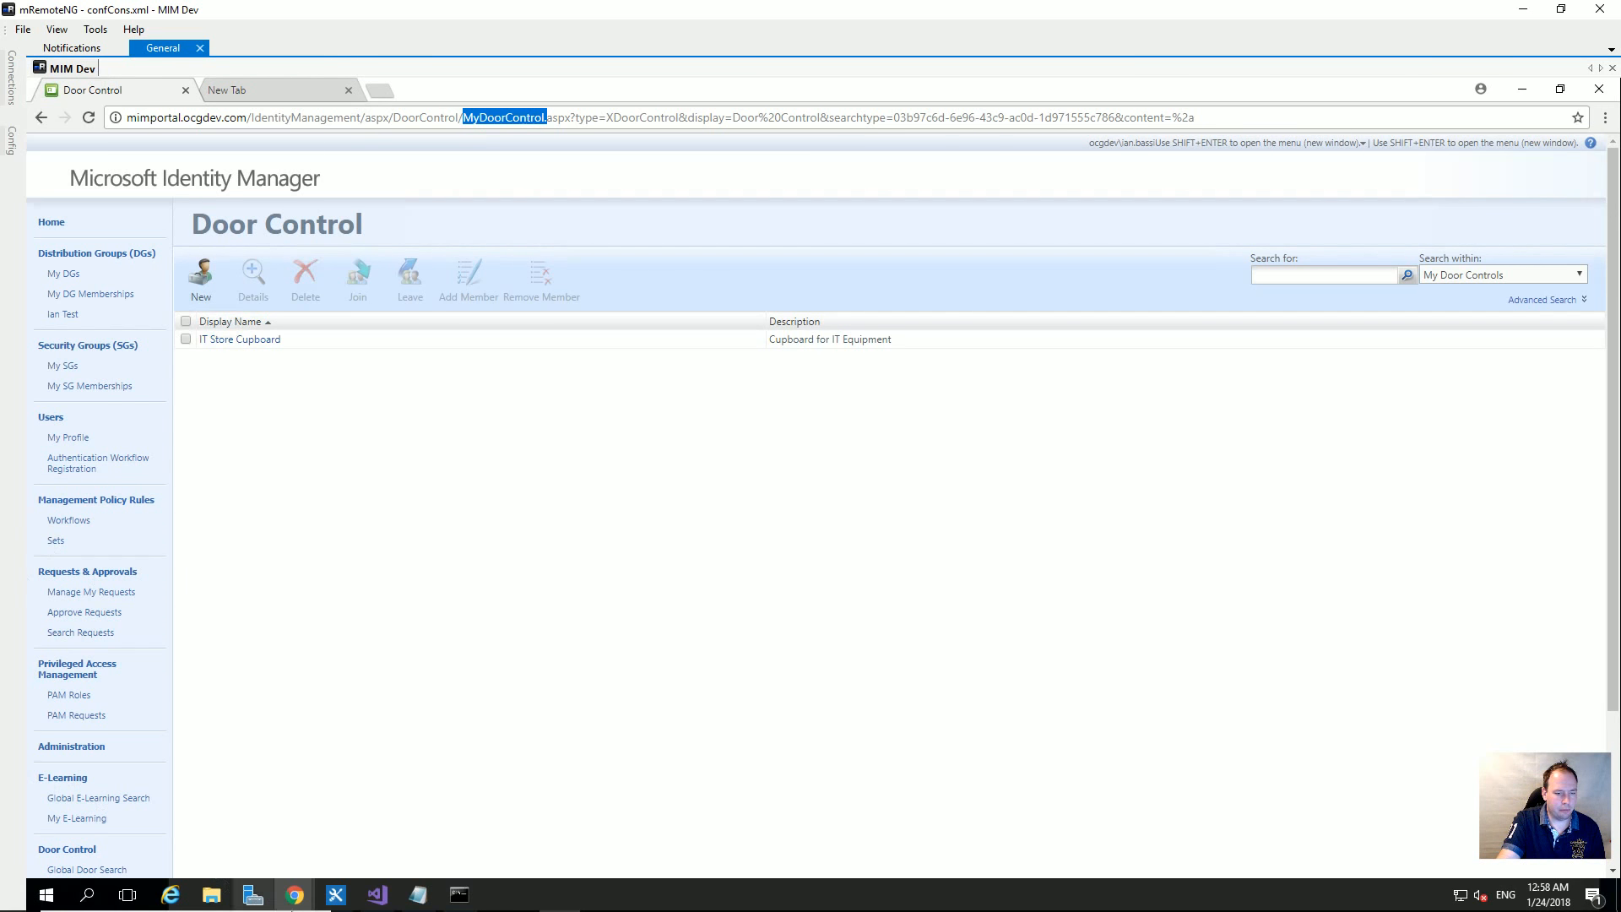
- Open MyDoorControl.aspx in SharePoint Designer's advanced mode and paste the customizeElements script inside the PlaceHolderTitleBar content block
{"action": "mouse_move", "coordinate": [377, 910]}
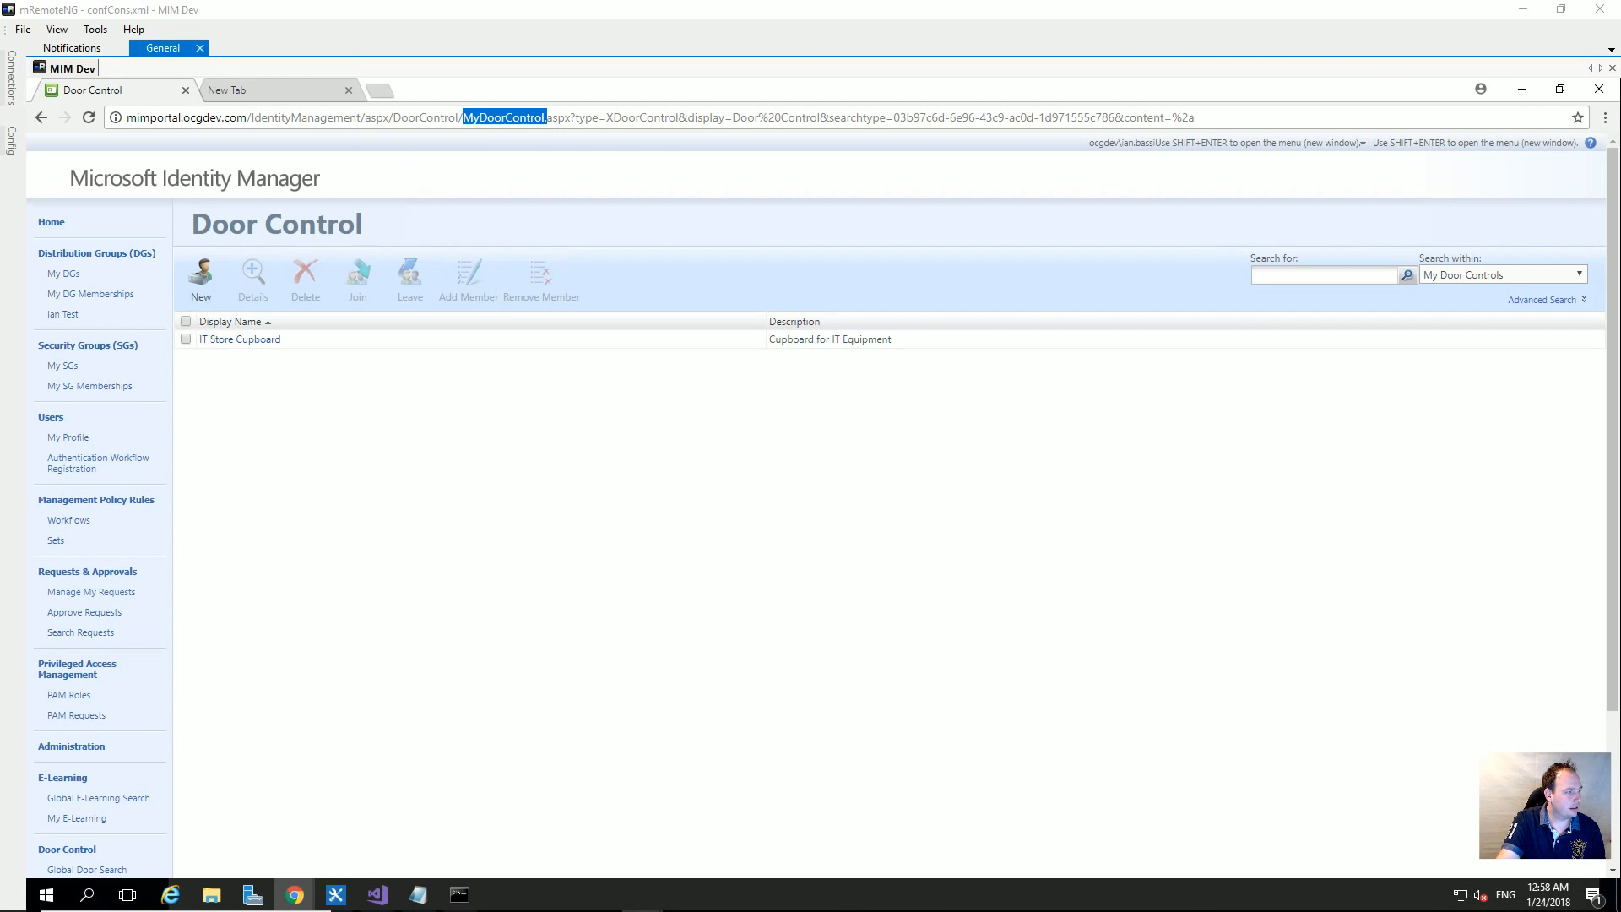
{"action": "left_click", "coordinate": [336, 894]}
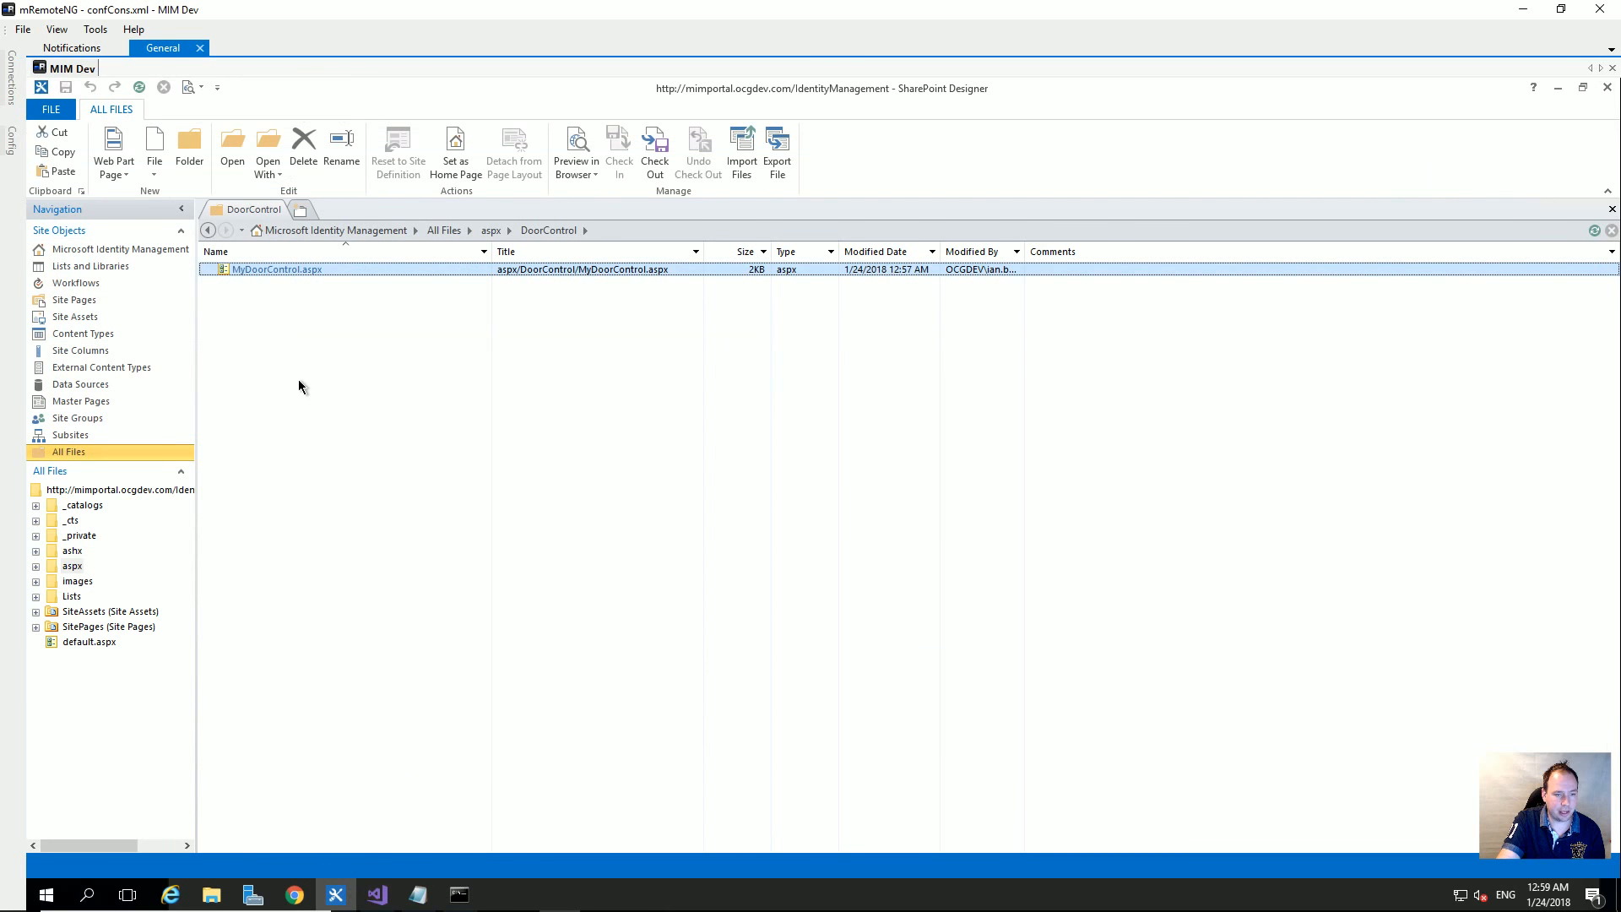
{"action": "double_click", "coordinate": [289, 270]}
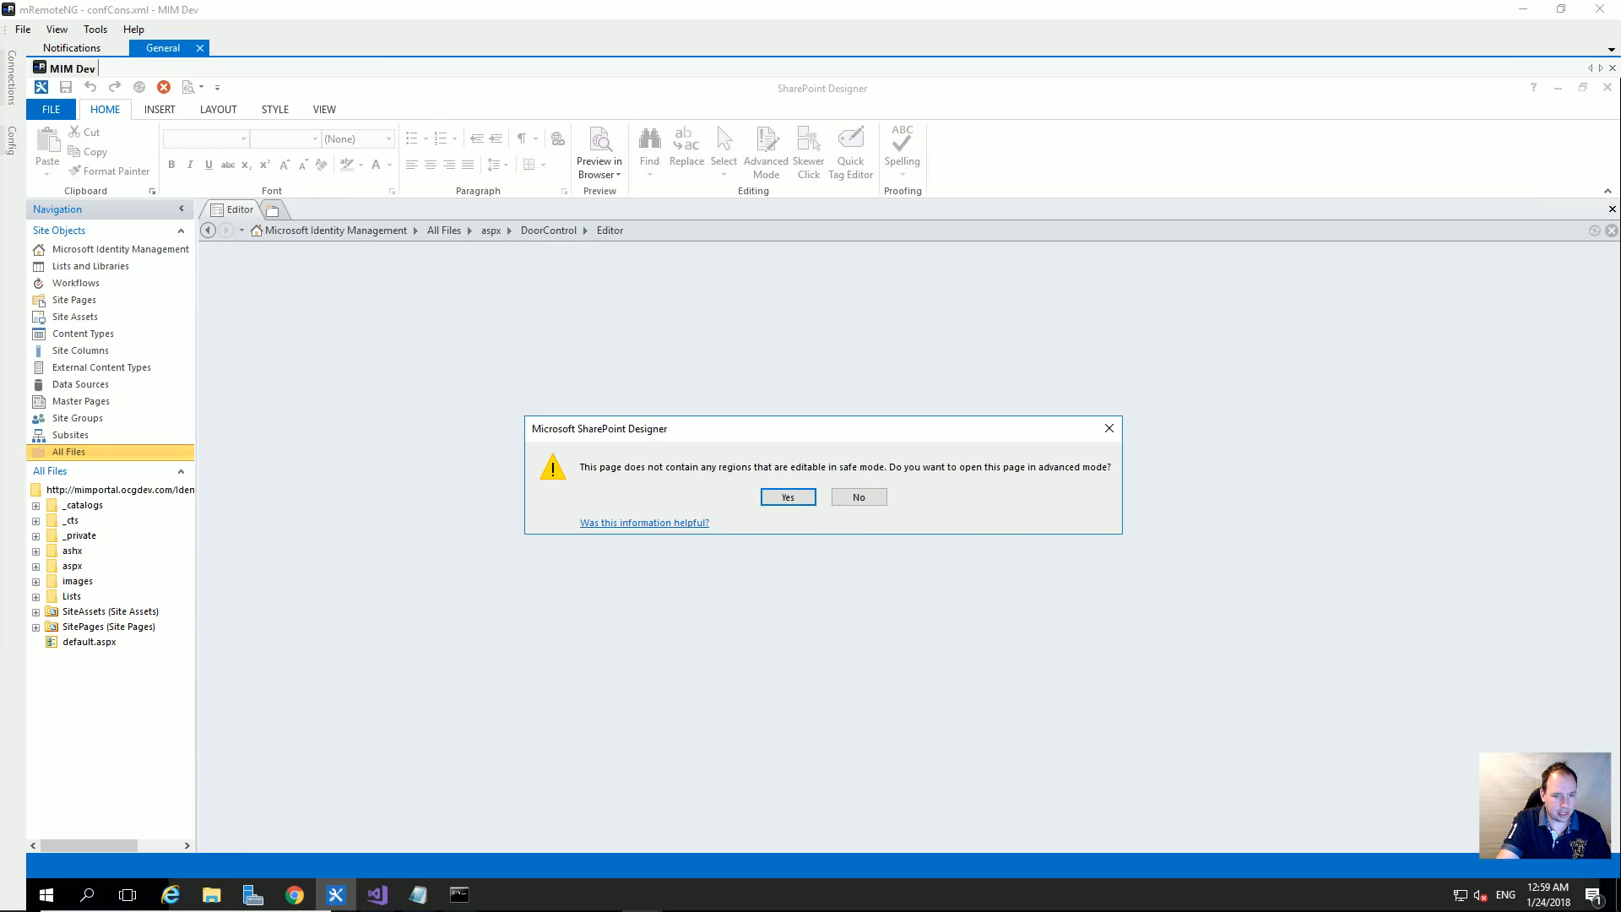
{"action": "left_click", "coordinate": [812, 500]}
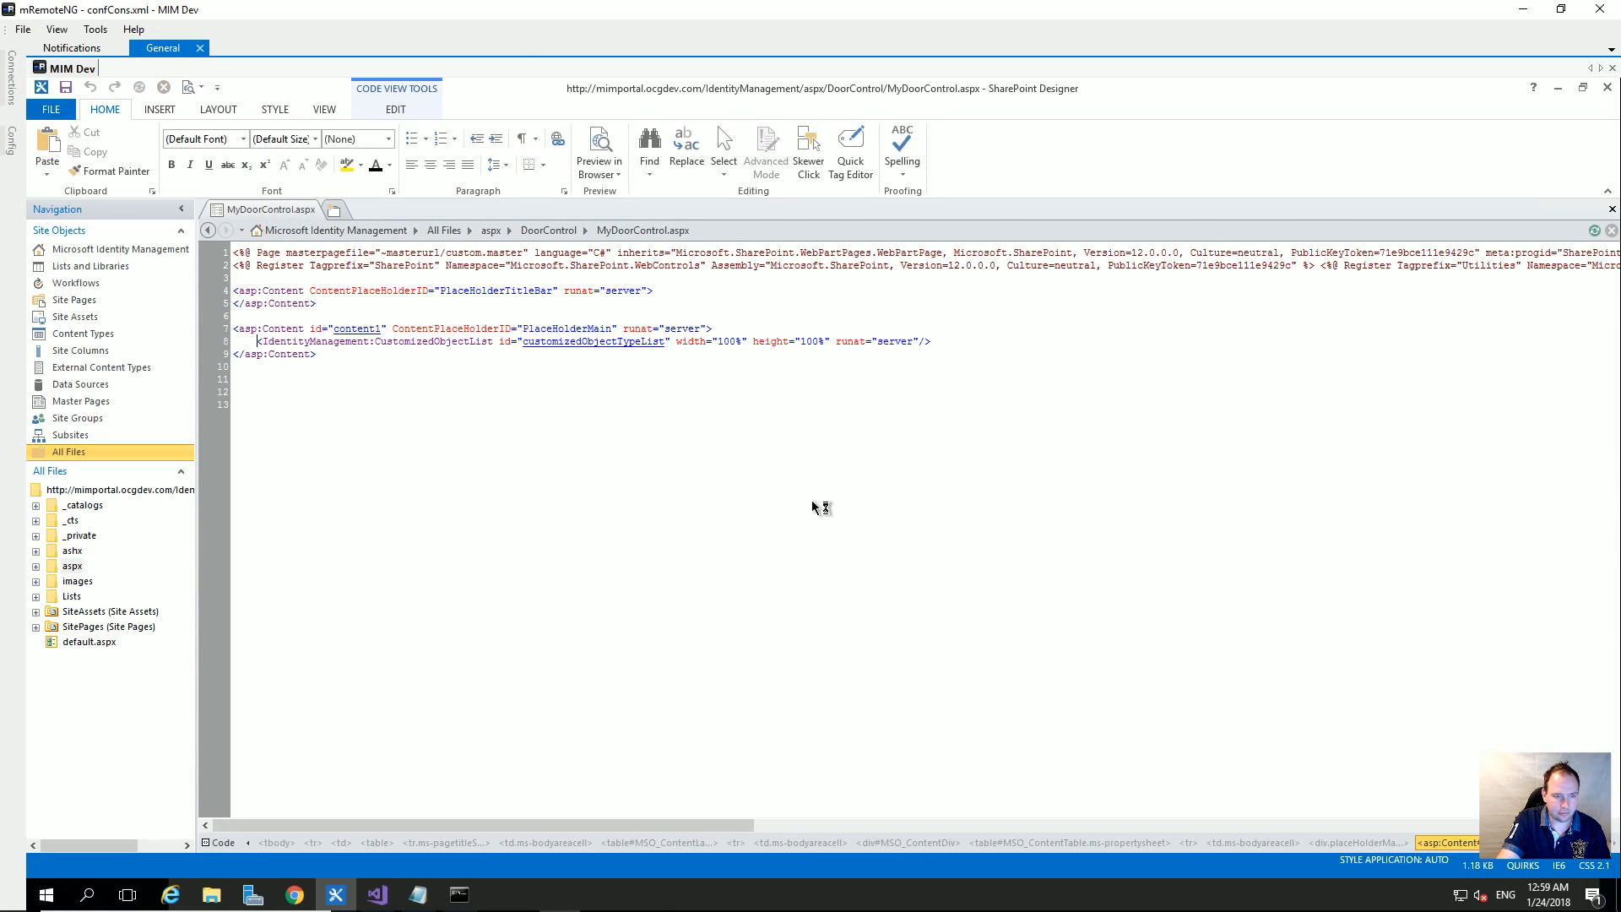
{"action": "left_click", "coordinate": [671, 290]}
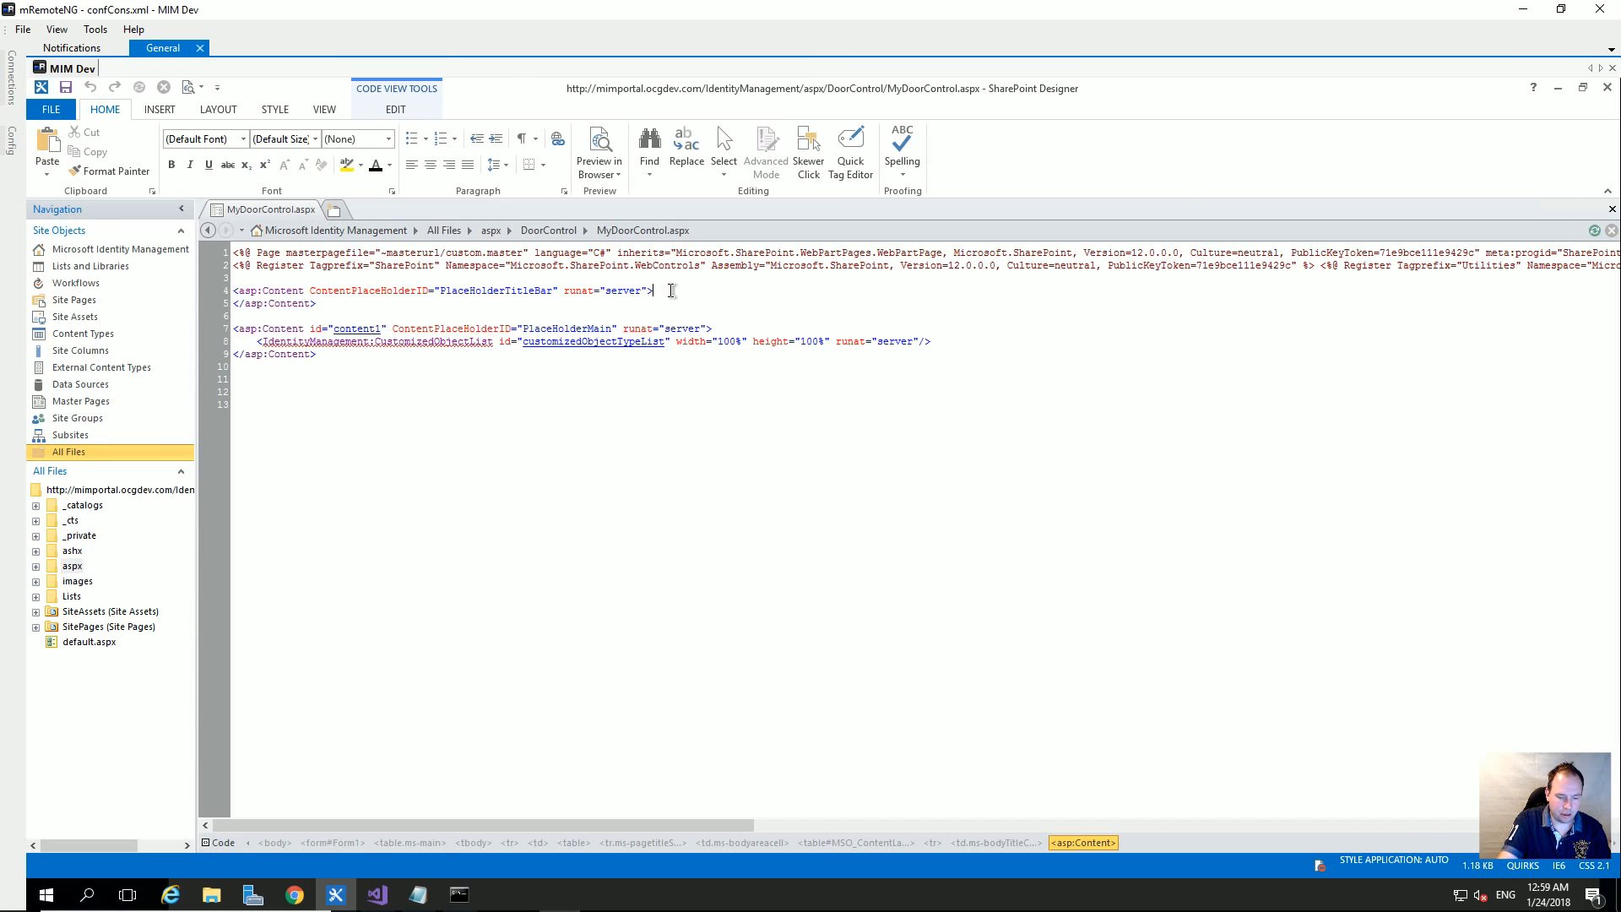
{"action": "key", "text": "Return"}
{"action": "key", "text": "ctrl+v"}
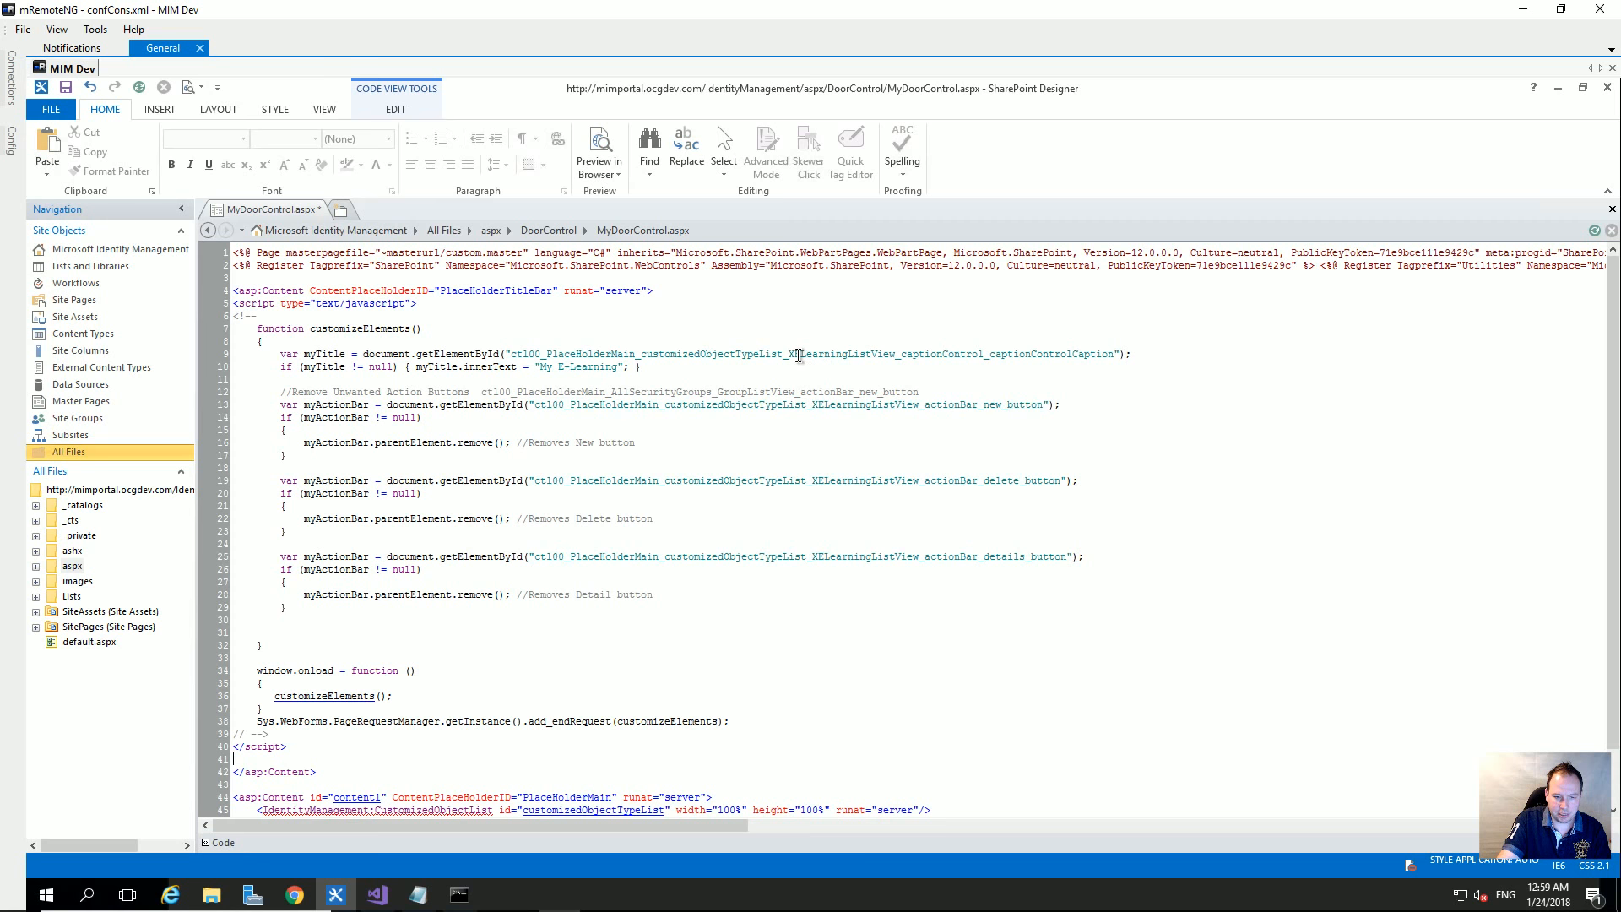
- Replace ELearning with DoorControl in the myTitle element ID so that it contains XDoorControlListView
{"action": "left_click_drag", "start_coordinate": [794, 354], "coordinate": [854, 358]}
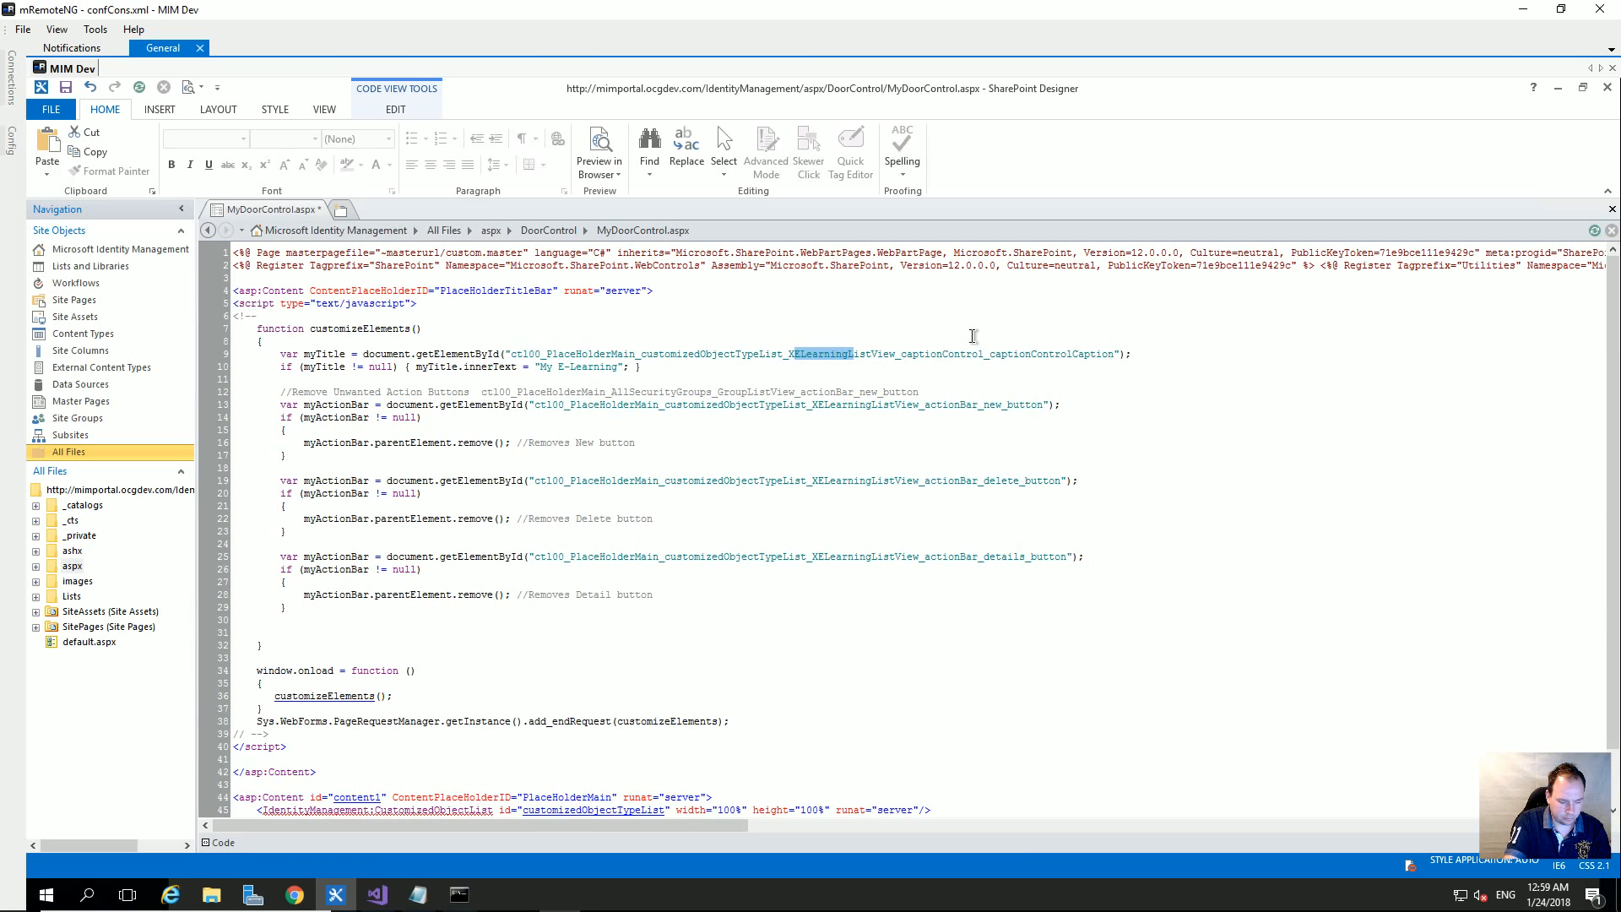
{"action": "type", "text": "DoorControl"}
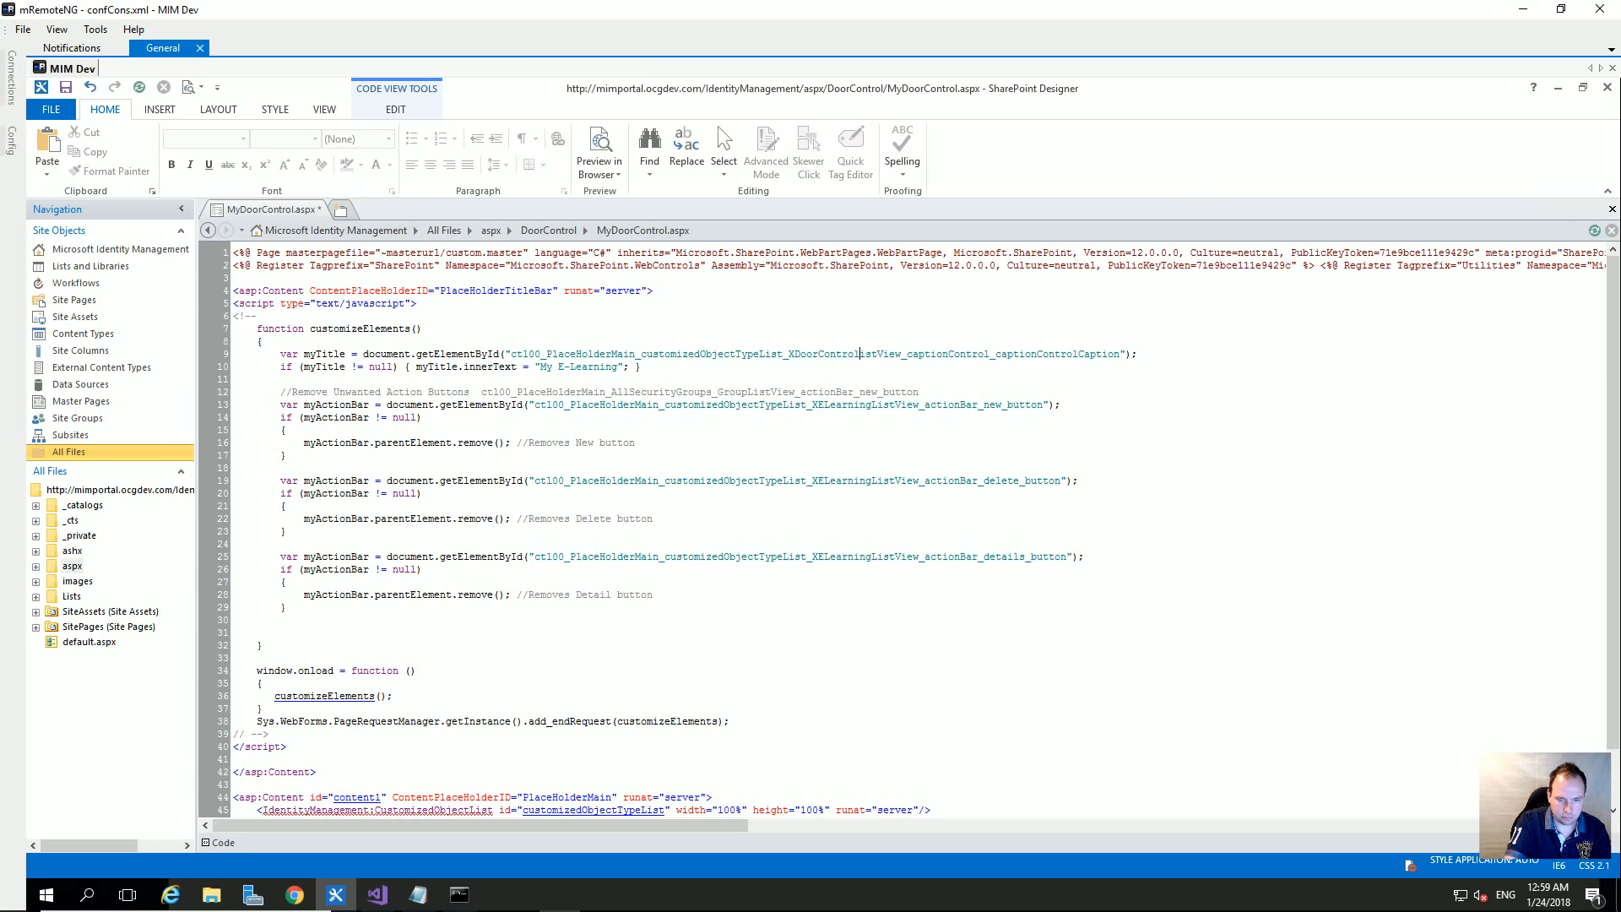
{"action": "type", "text": "L"}
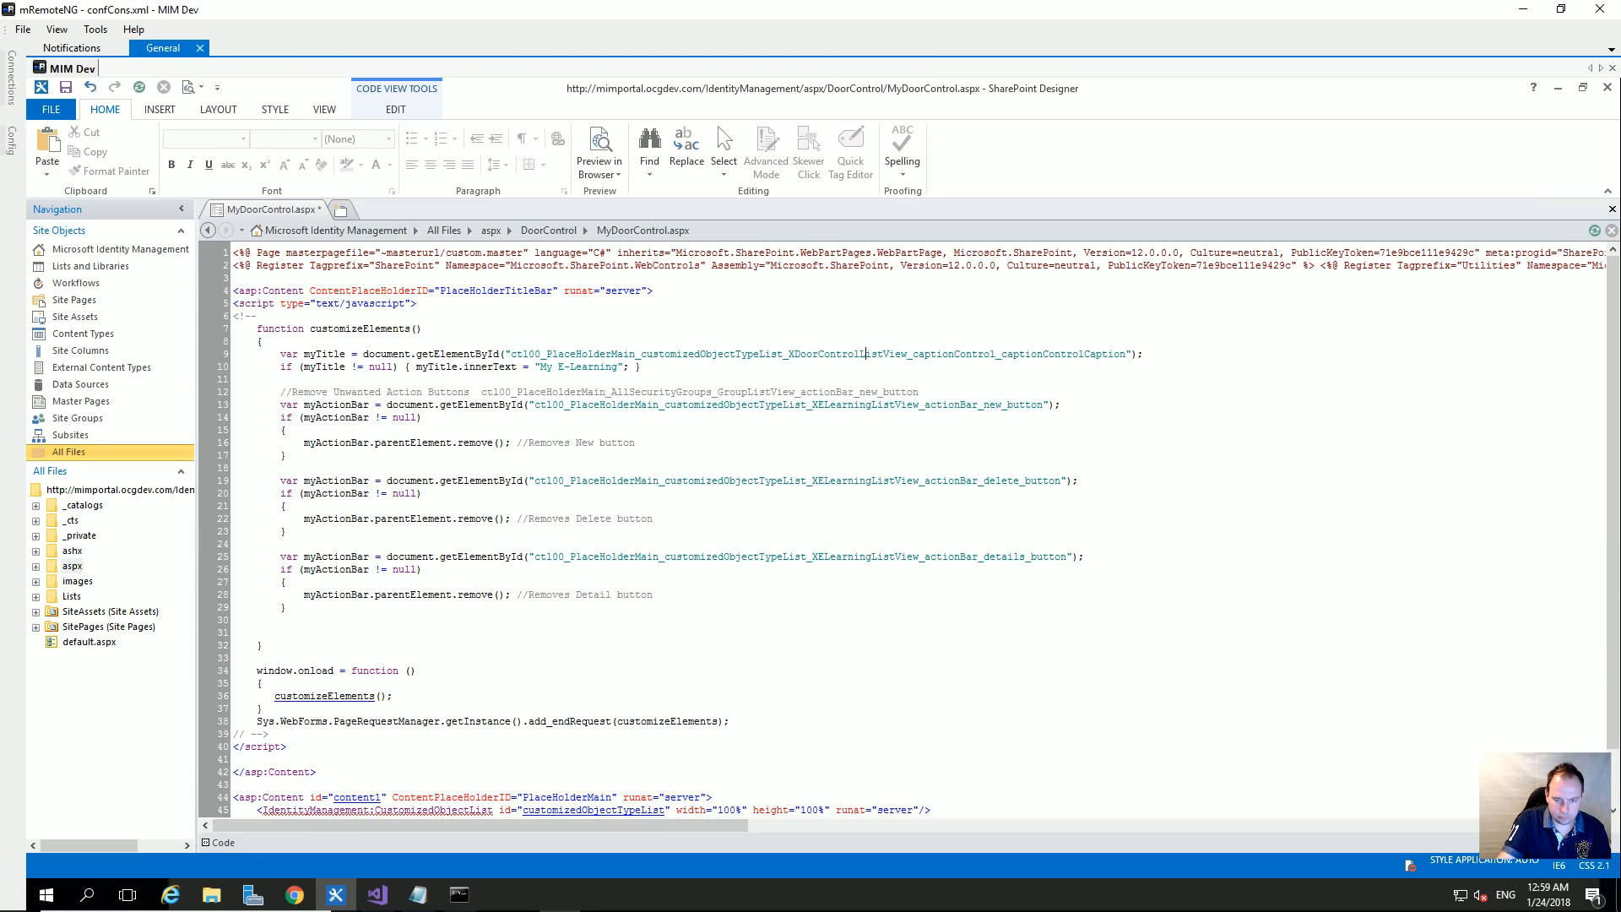
- Replace XELearning with XDoorControl in the element IDs of the new, delete and details action bar buttons
{"action": "key", "text": "shift+Left"}
{"action": "key", "text": "shift+Left"}
{"action": "key", "text": "shift+Left"}
{"action": "key", "text": "shift+Left"}
{"action": "key", "text": "shift+Left"}
{"action": "key", "text": "shift+Left"}
{"action": "key", "text": "shift+Left"}
{"action": "key", "text": "shift+Left"}
{"action": "key", "text": "shift+Left"}
{"action": "key", "text": "shift+Left"}
{"action": "key", "text": "shift+Left"}
{"action": "key", "text": "shift+Left"}
{"action": "key", "text": "ctrl+c"}
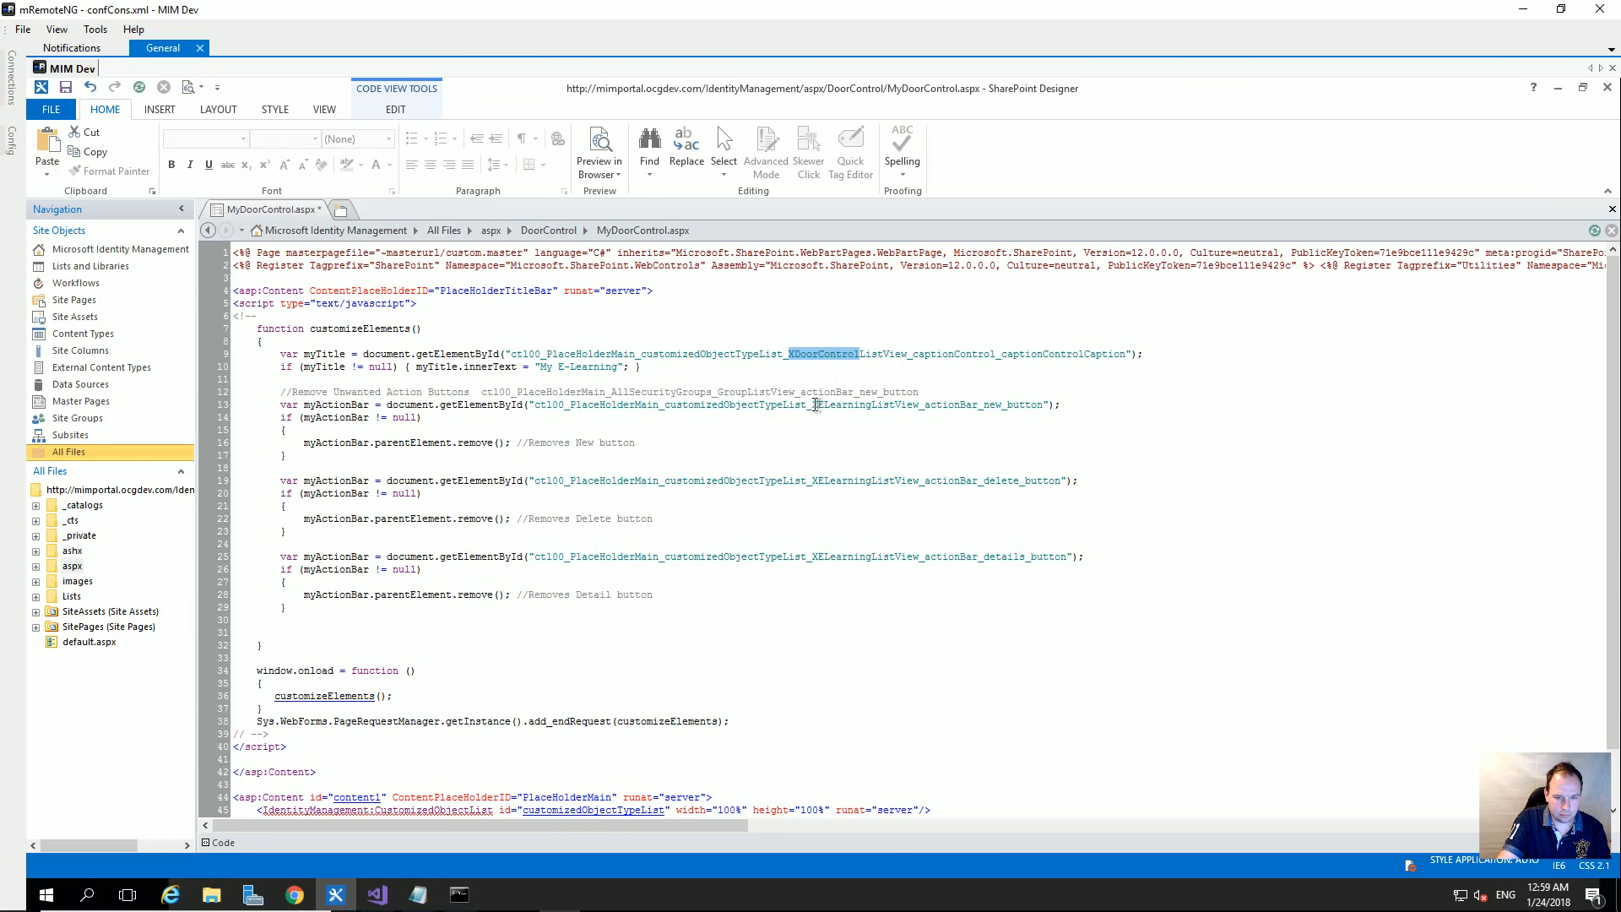
{"action": "left_click_drag", "start_coordinate": [812, 404], "coordinate": [870, 406]}
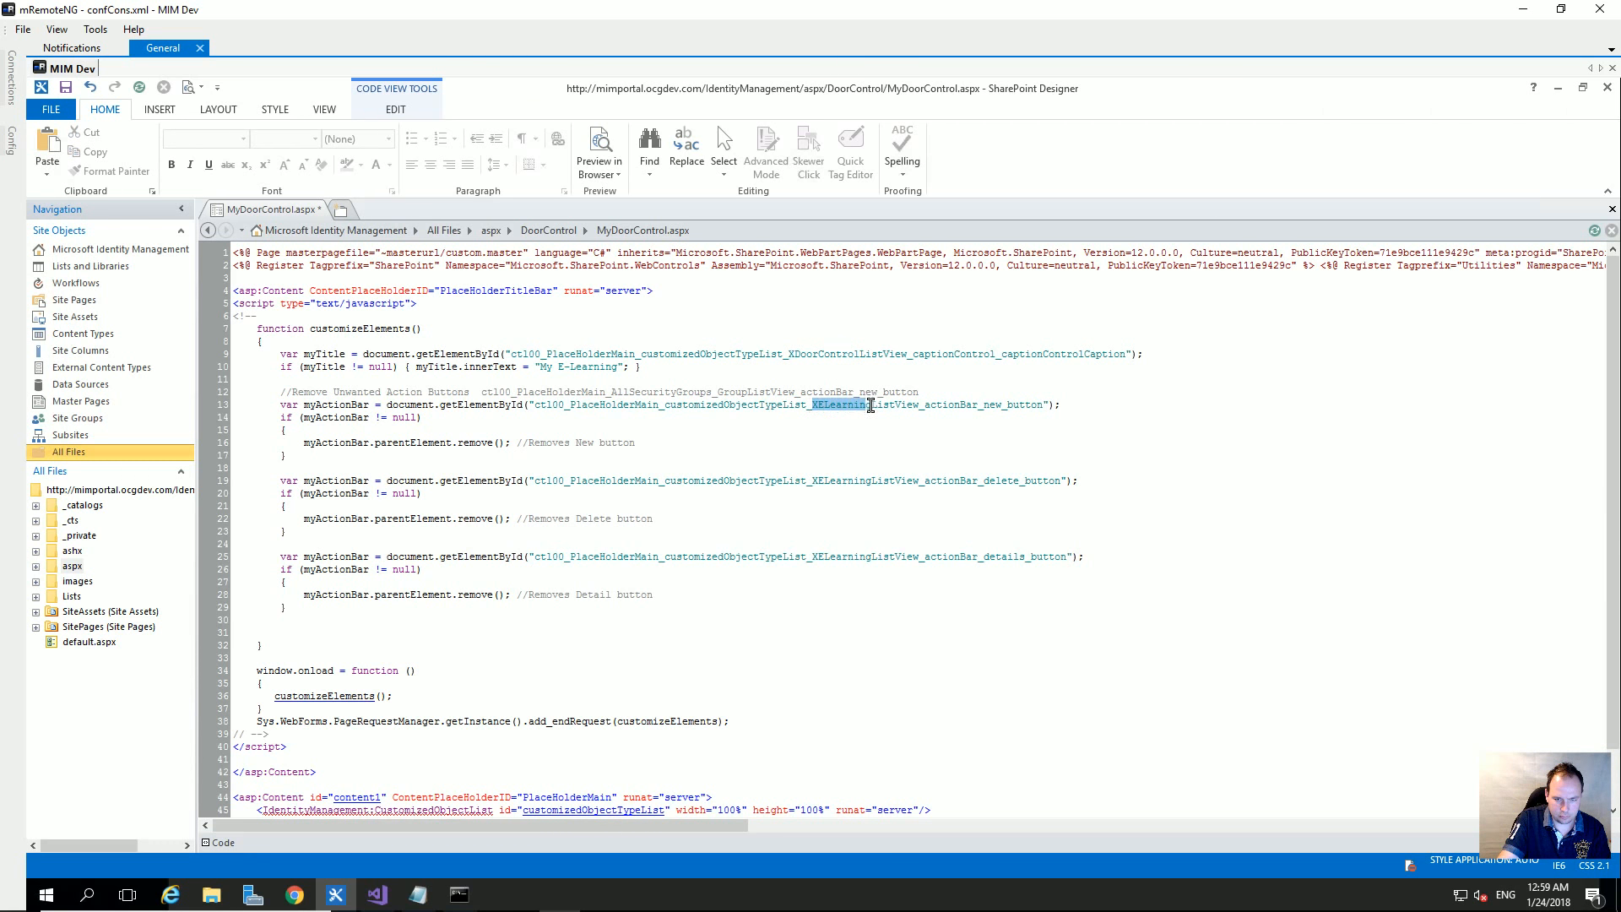
{"action": "key", "text": "ctrl+v"}
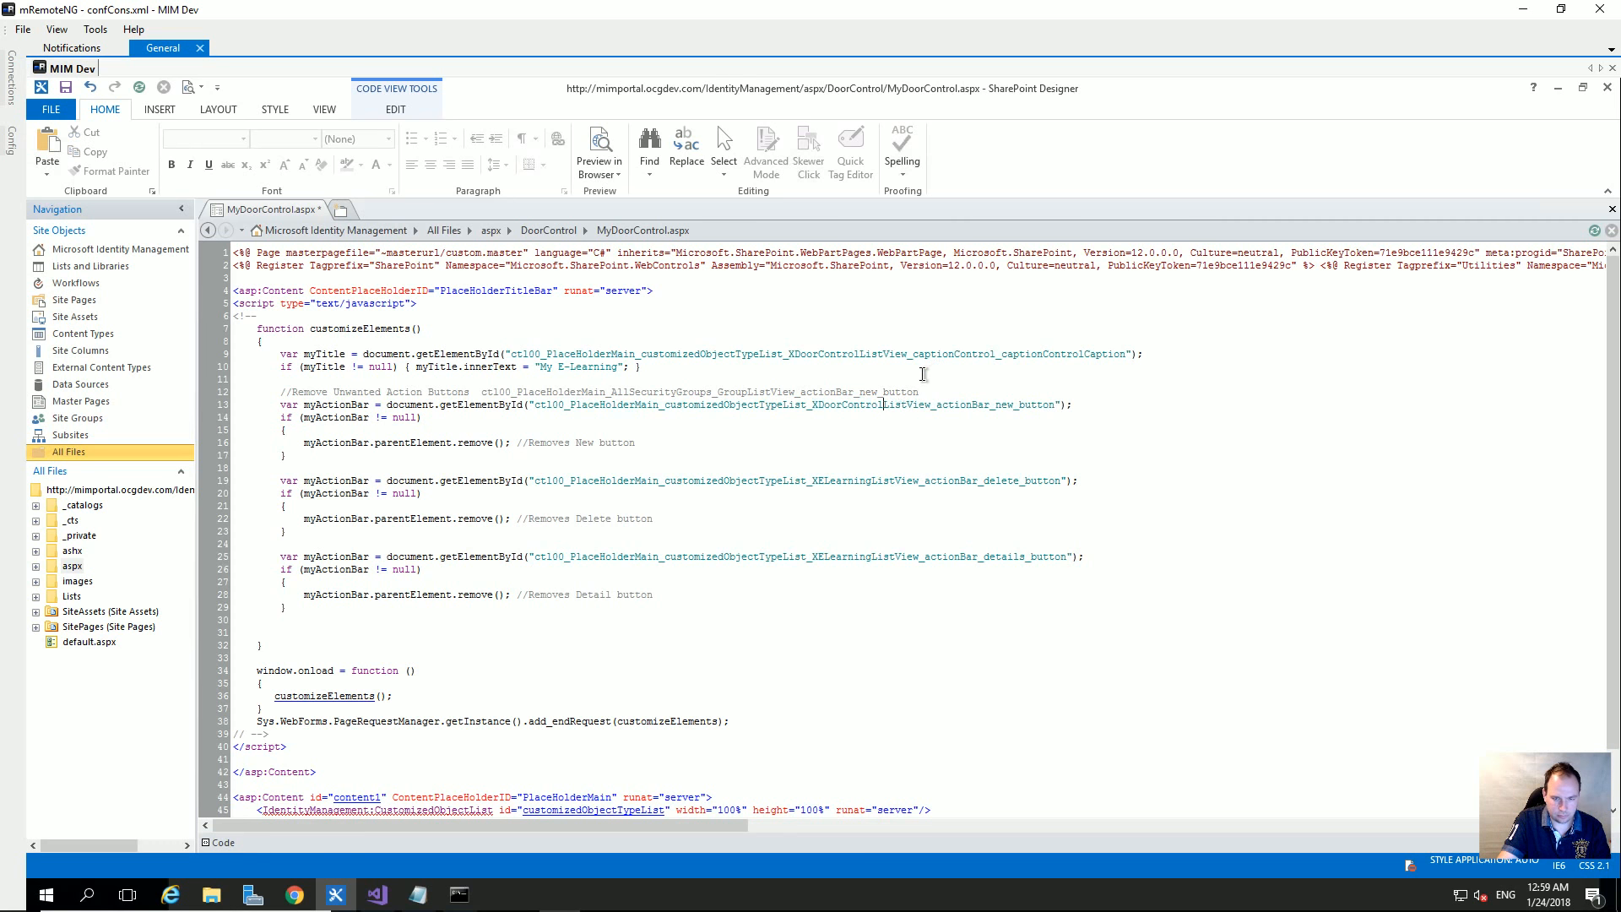
{"action": "left_click_drag", "start_coordinate": [813, 481], "coordinate": [871, 480]}
{"action": "key", "text": "ctrl+v"}
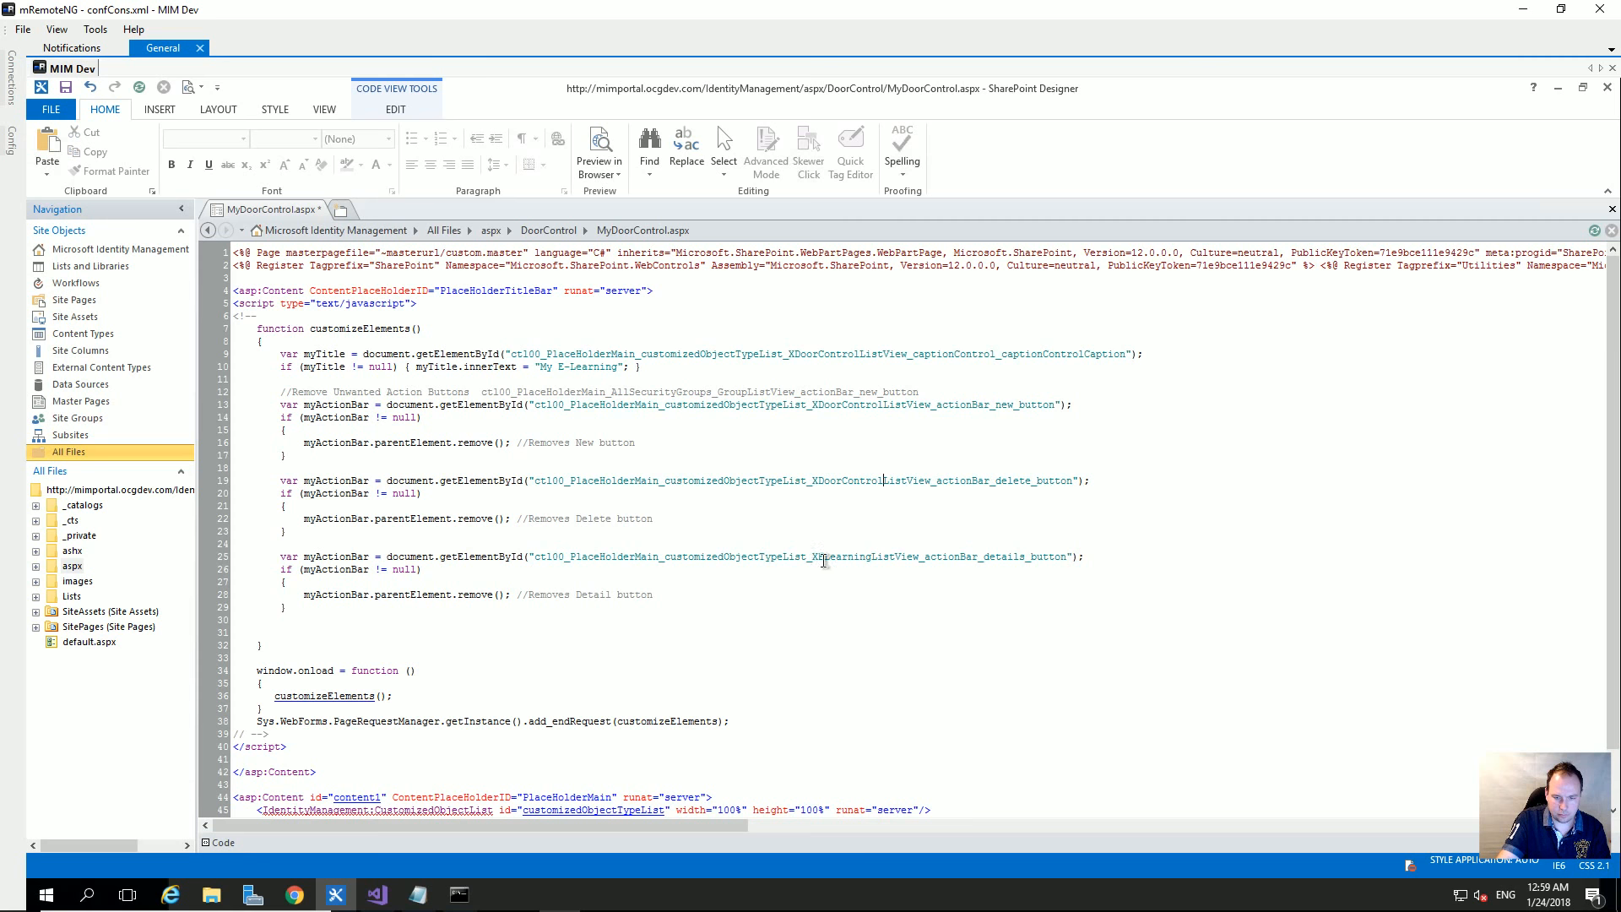
{"action": "left_click_drag", "start_coordinate": [811, 558], "coordinate": [875, 556]}
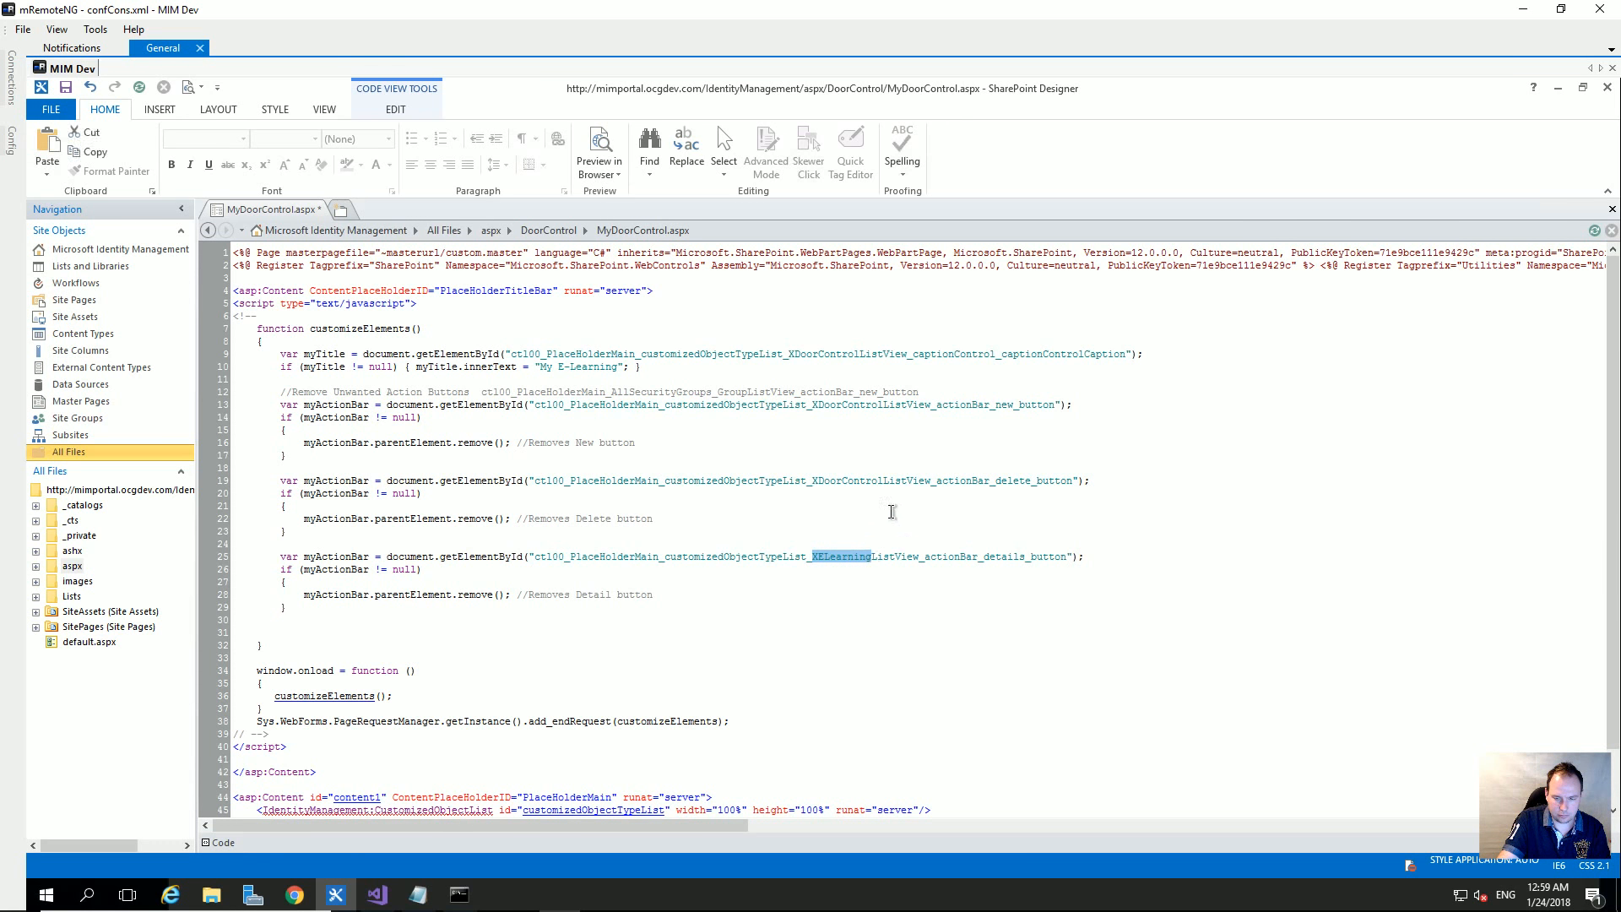
{"action": "key", "text": "ctrl+v"}
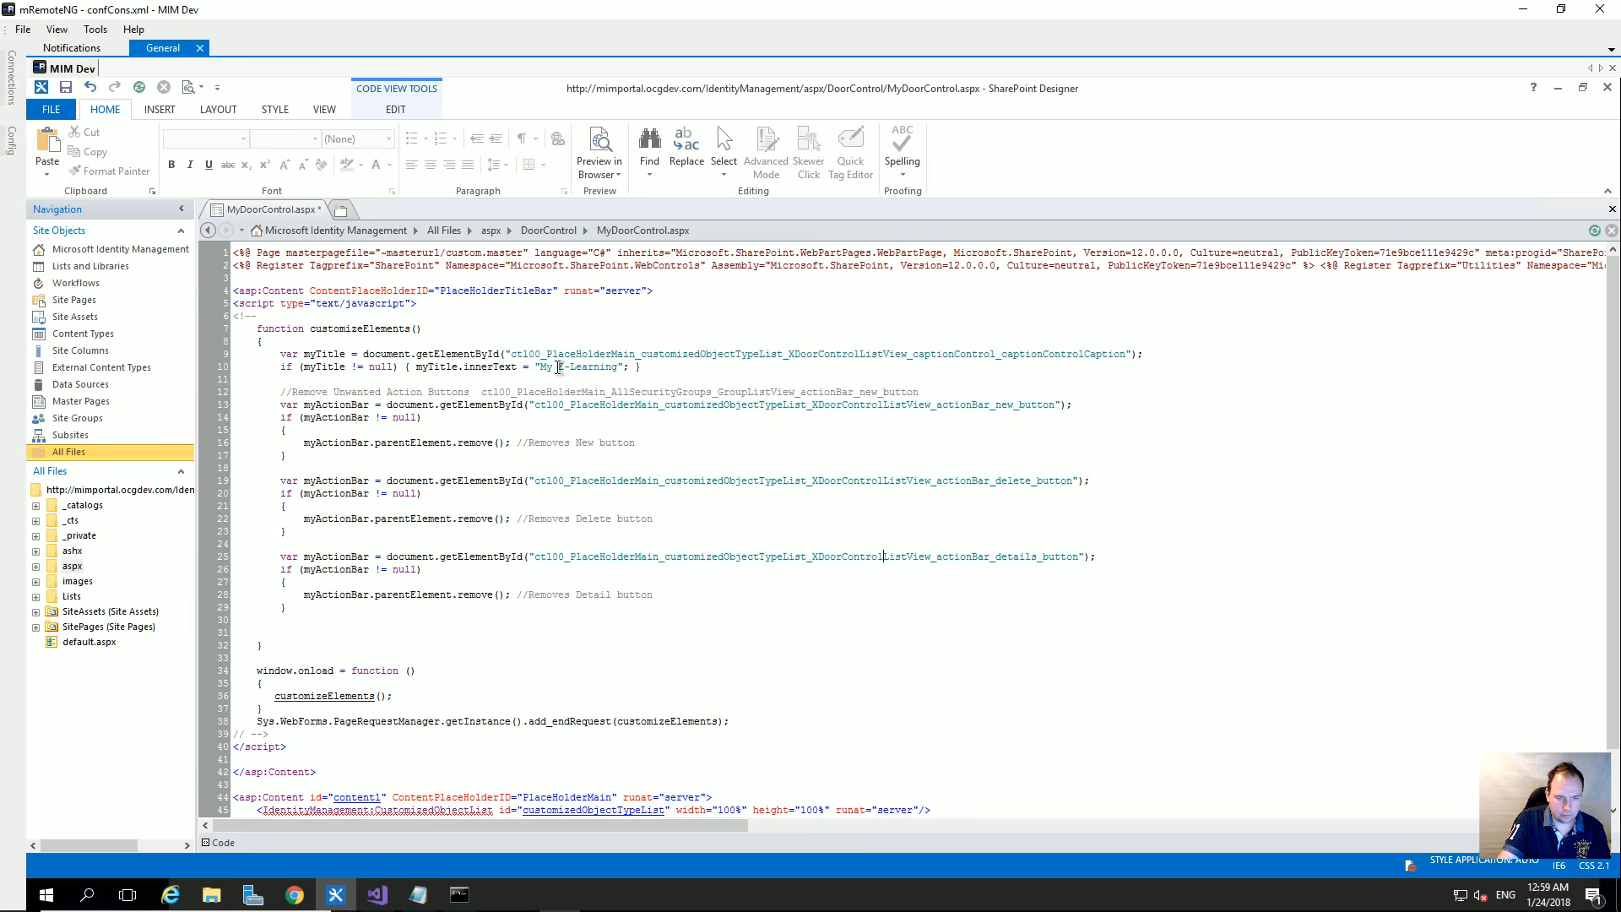
- Change the myTitle text to "My Door Control" and save the page, accepting that it is customized away from the site definition
{"action": "left_click_drag", "start_coordinate": [558, 366], "coordinate": [620, 368]}
{"action": "type", "text": "Door Contro"}
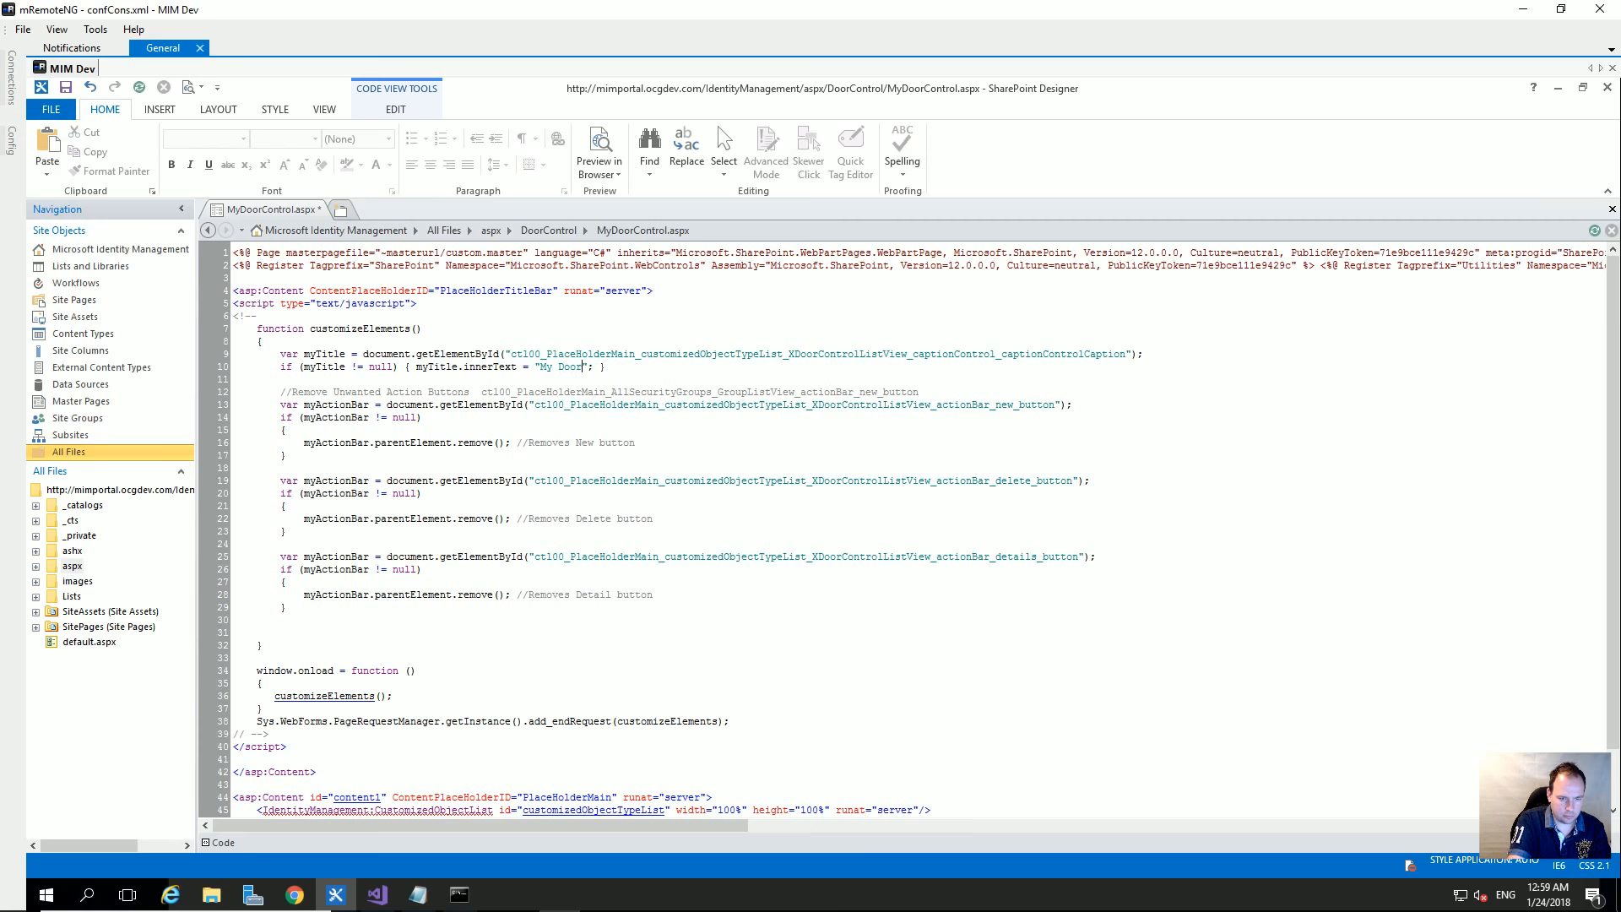
{"action": "type", "text": "l"}
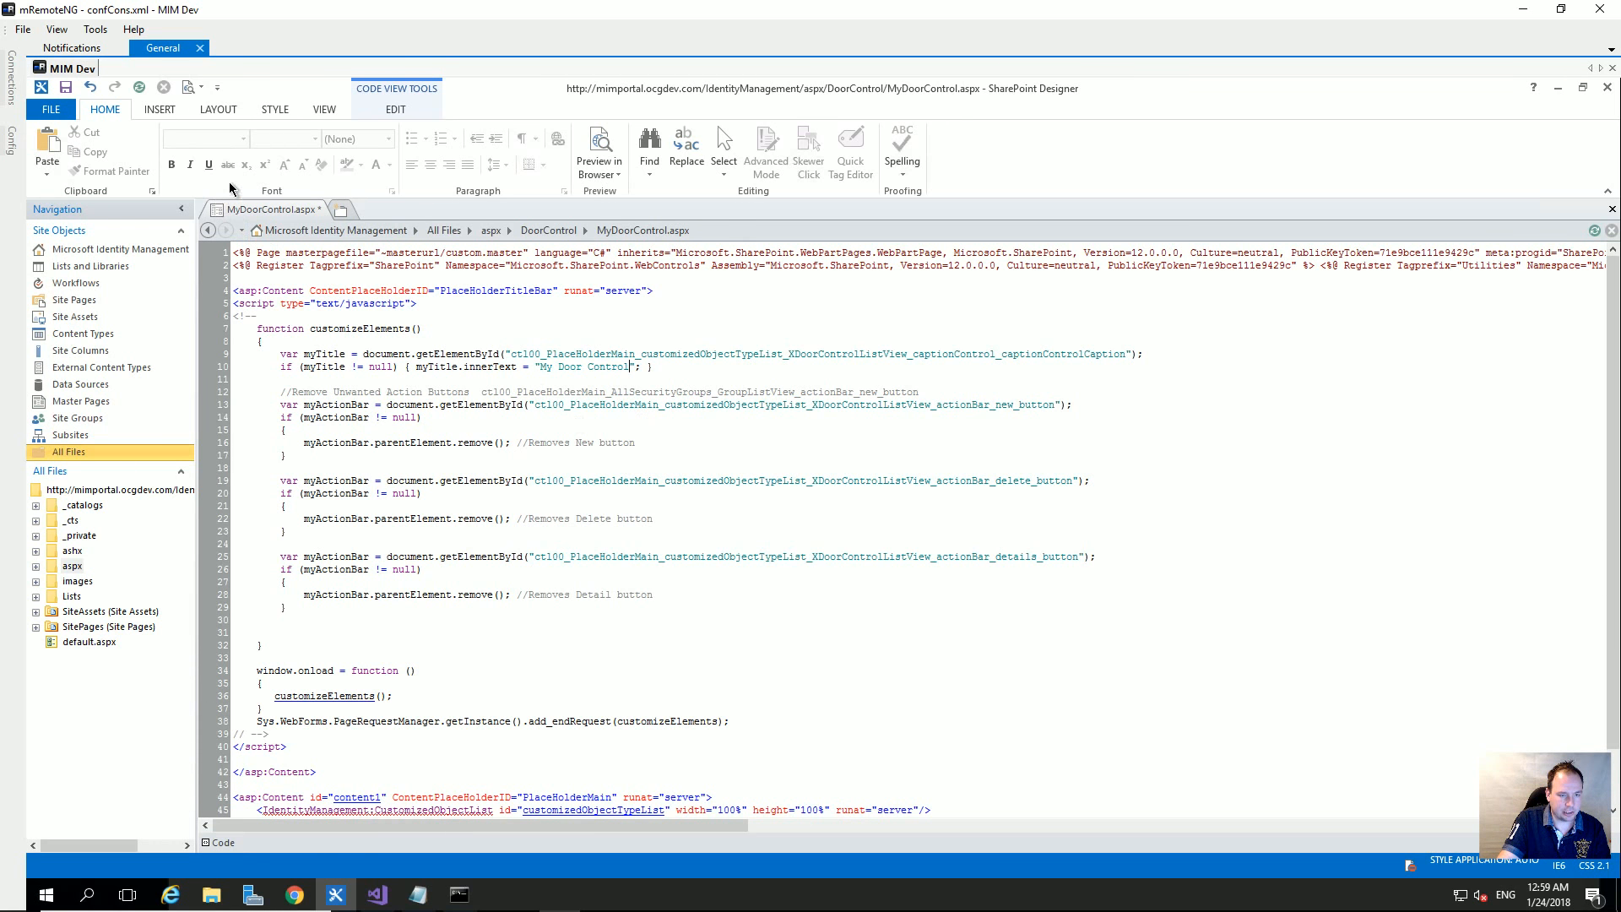
{"action": "left_click", "coordinate": [65, 87]}
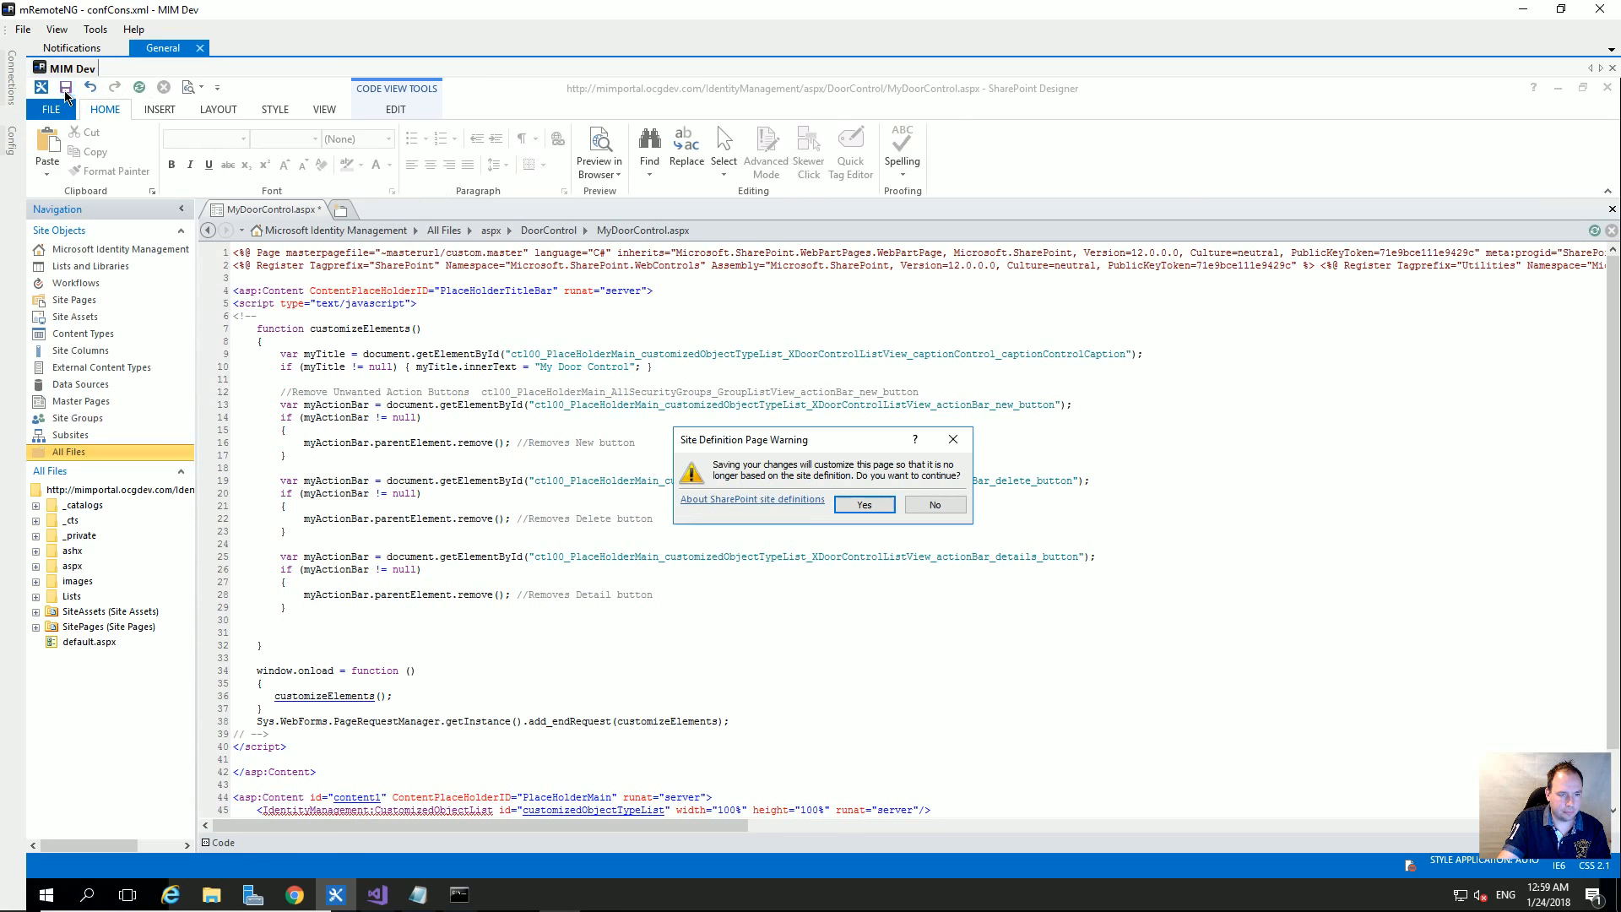
{"action": "left_click", "coordinate": [861, 505]}
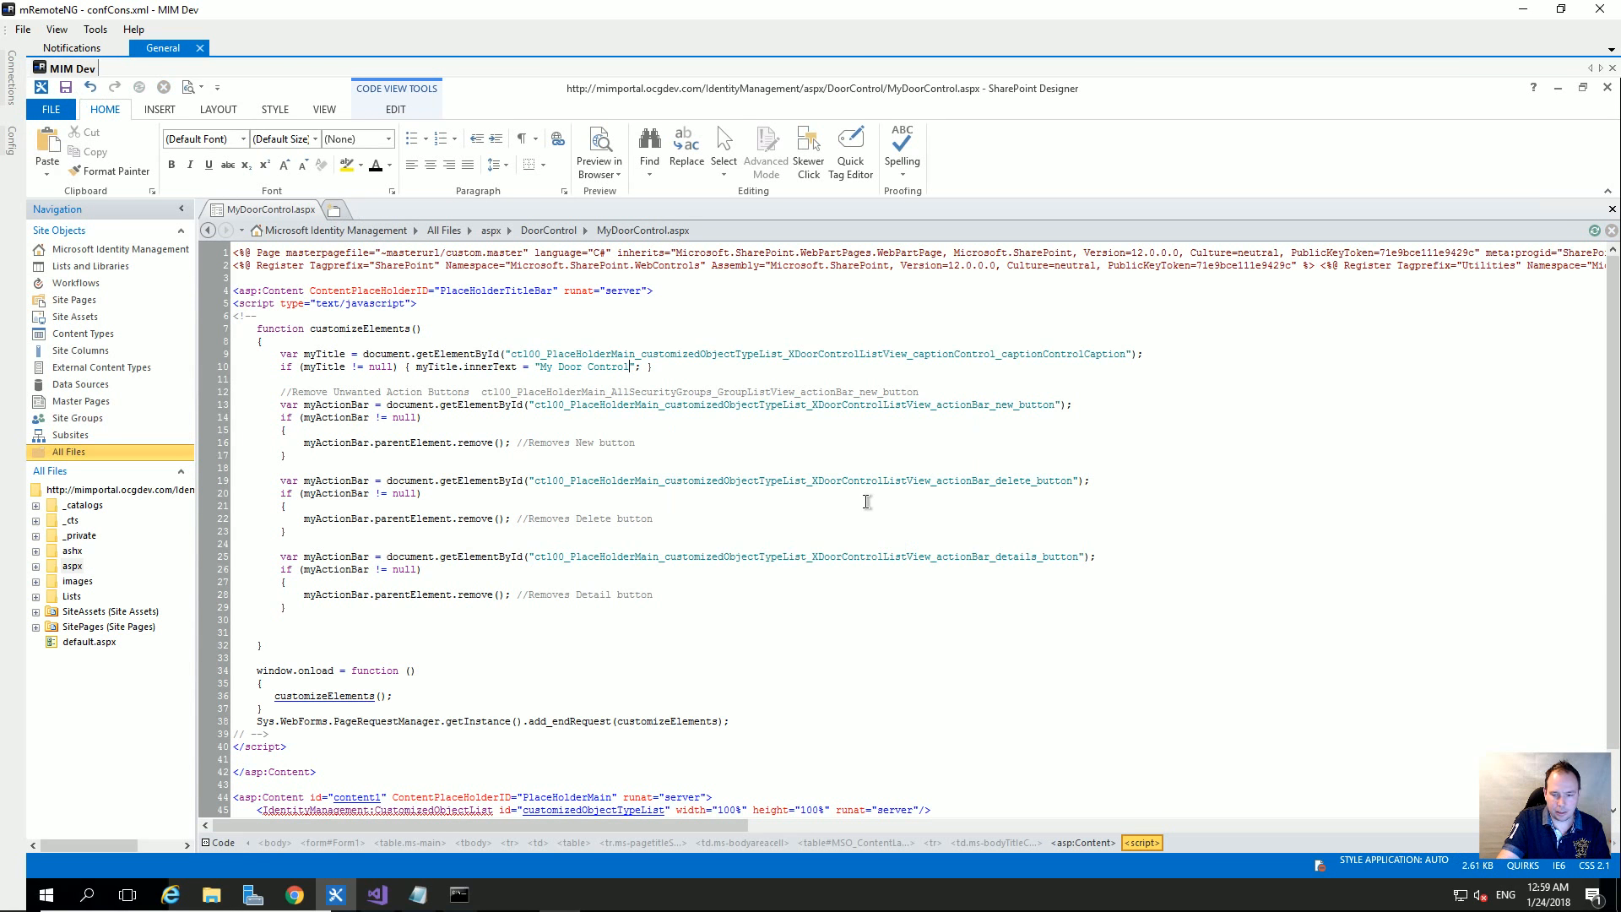
- Switch to the Door Control window in Chrome and reload MyDoorControl.aspx to check its title and action buttons
{"action": "mouse_move", "coordinate": [295, 894]}
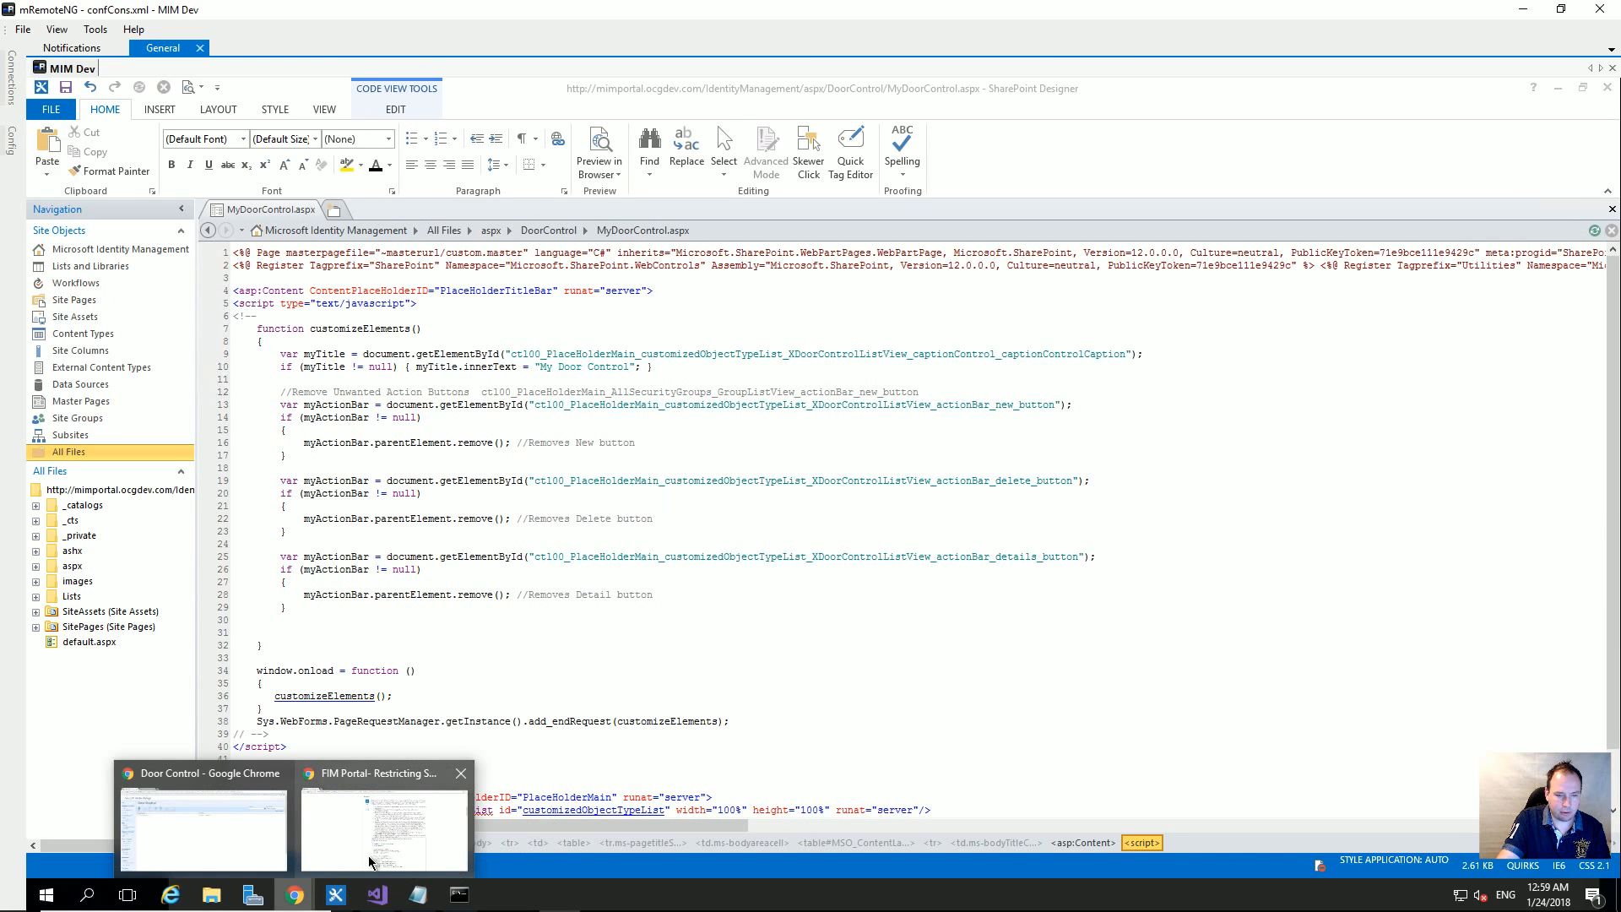
{"action": "left_click", "coordinate": [205, 831]}
{"action": "key", "text": "Return"}
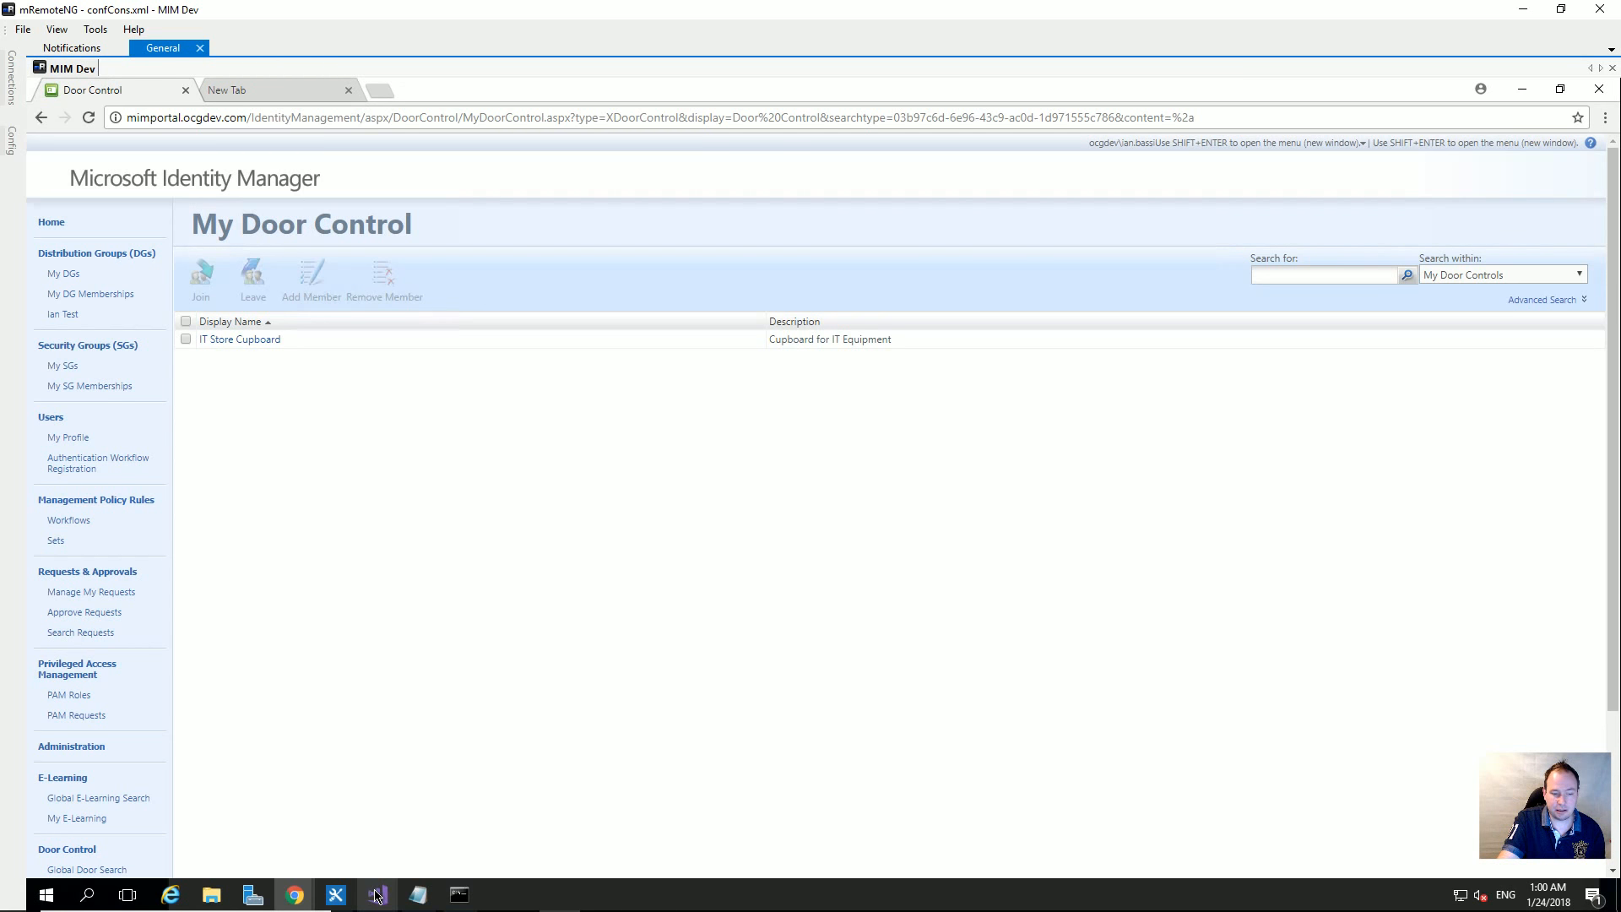
- Comment out the line that removes the Delete button in MyDoorControl.aspx in SharePoint Designer and save the page
{"action": "left_click", "coordinate": [336, 895]}
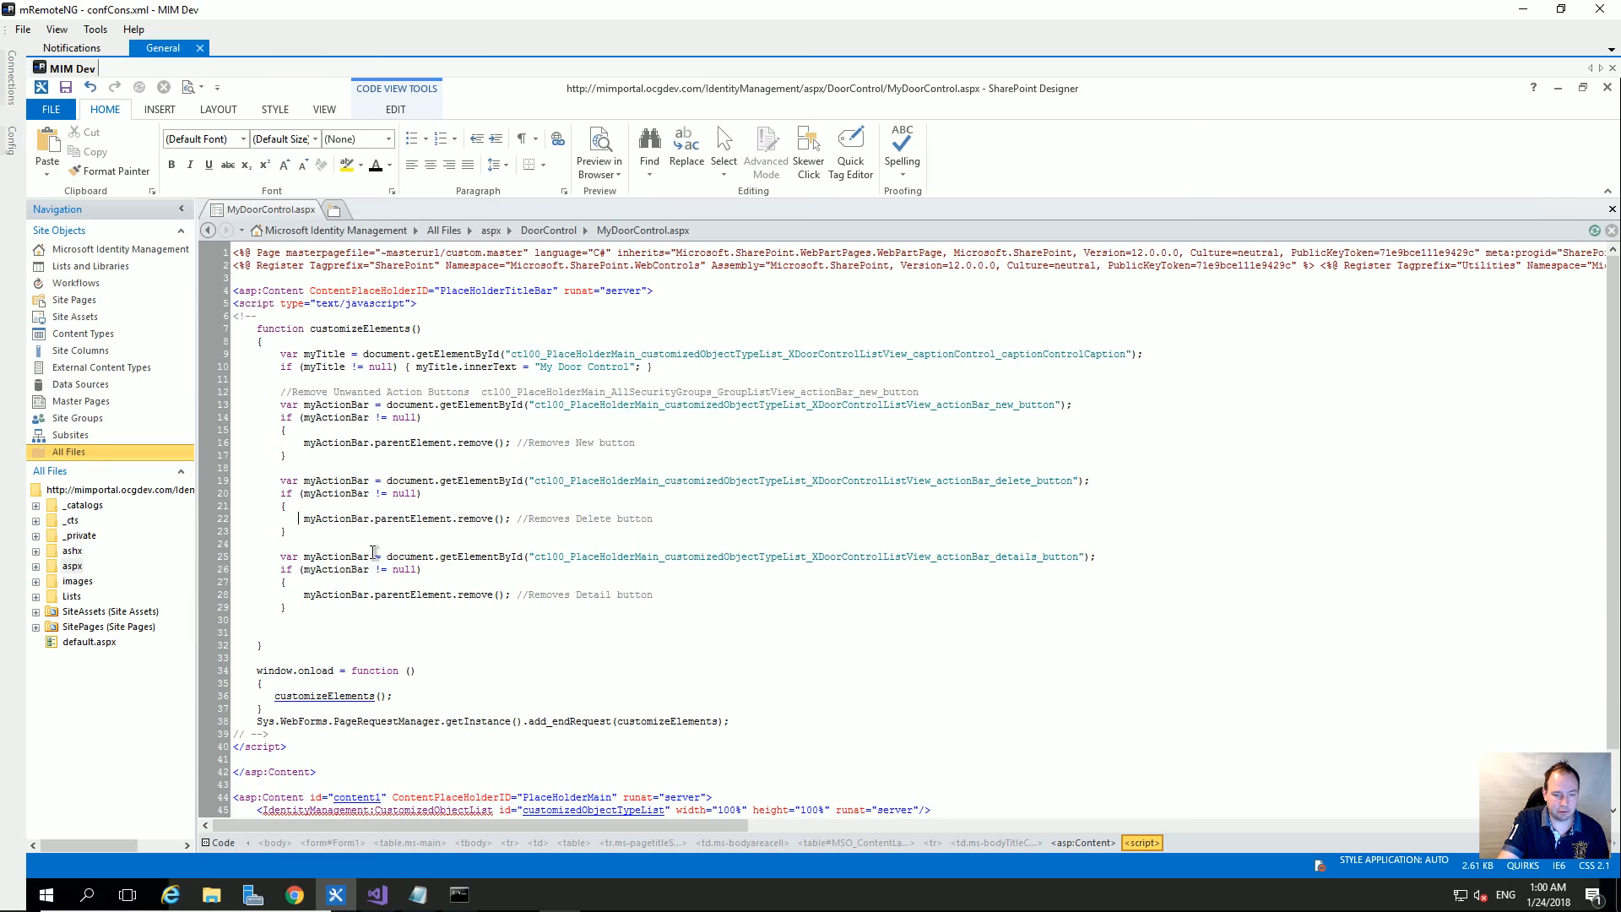
{"action": "type", "text": "//"}
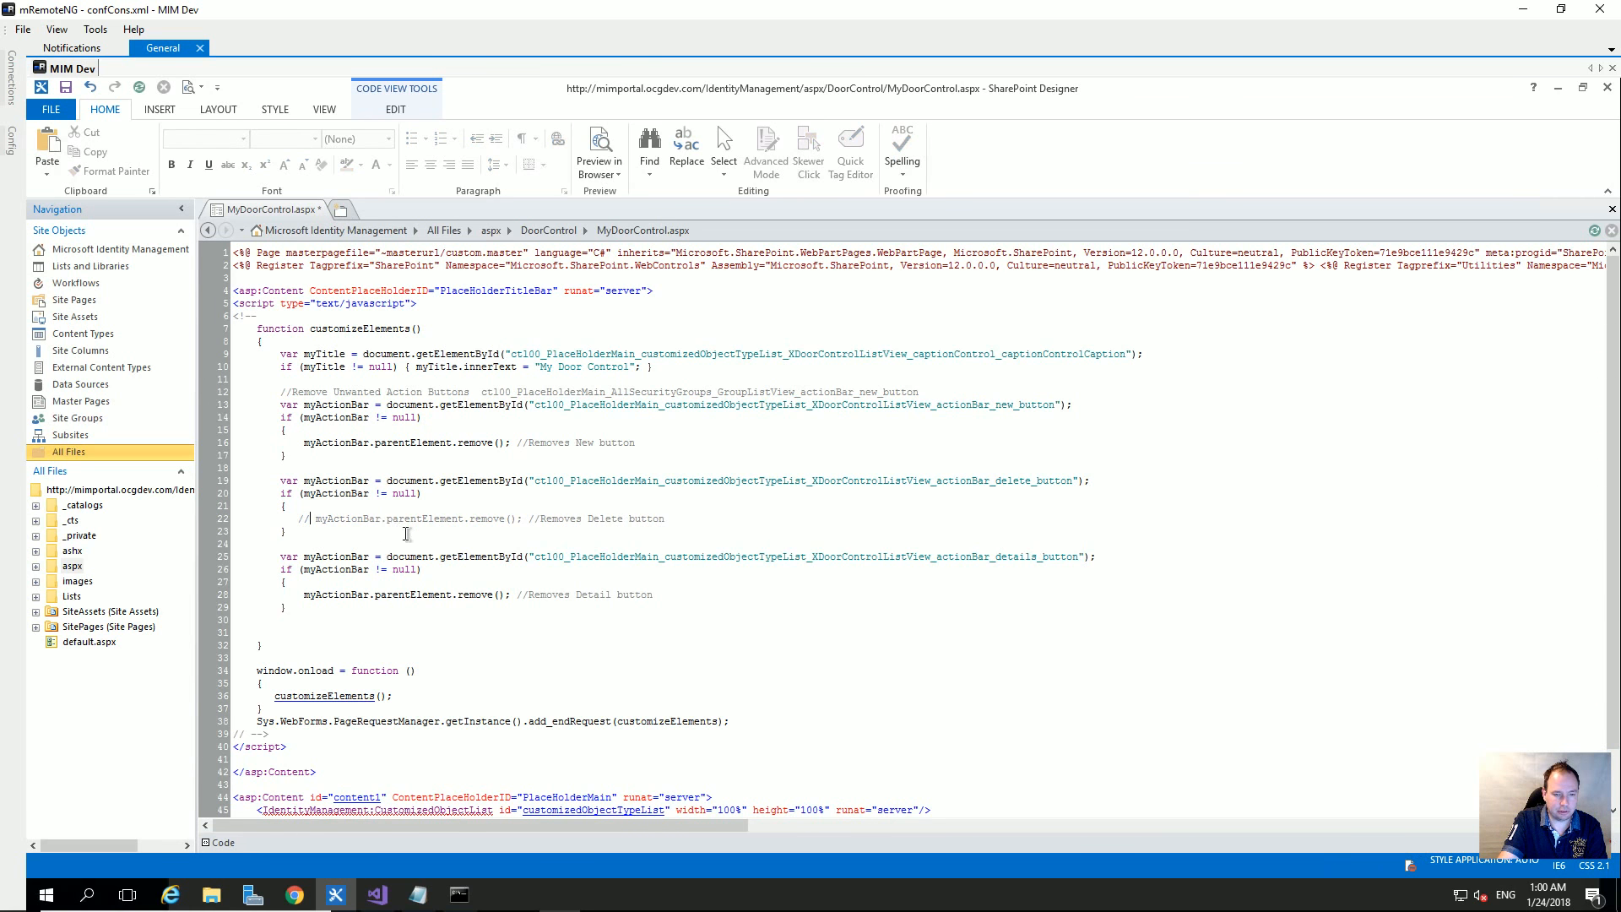
{"action": "left_click", "coordinate": [65, 87]}
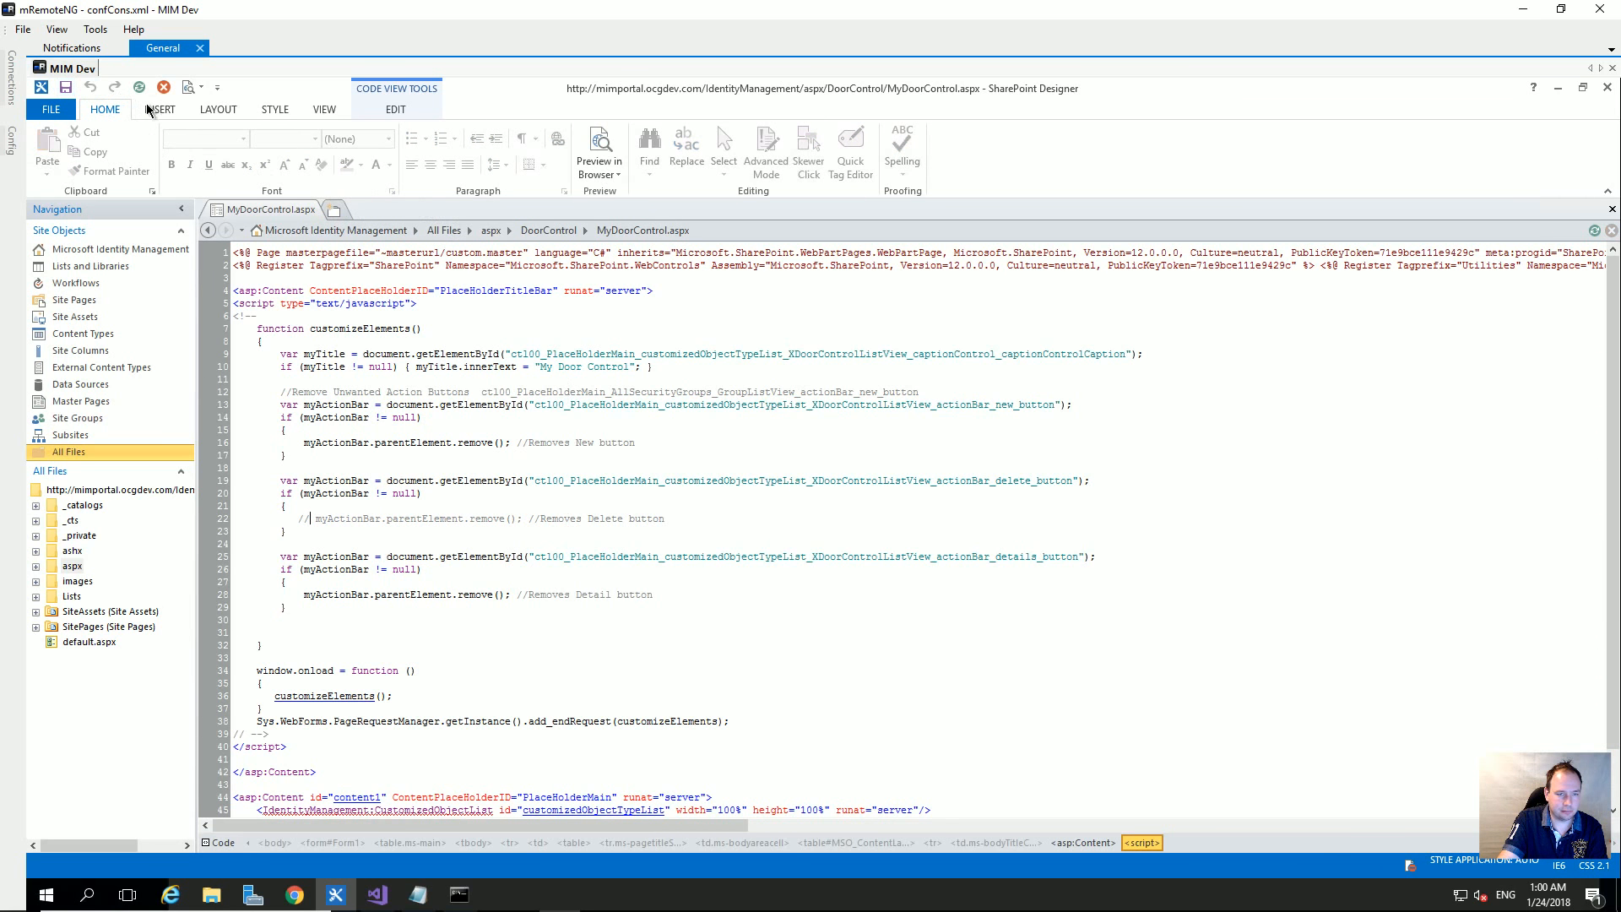
- Reload the My Door Control page in Chrome to check its action buttons, and open the Global Door Search page
{"action": "mouse_move", "coordinate": [295, 894]}
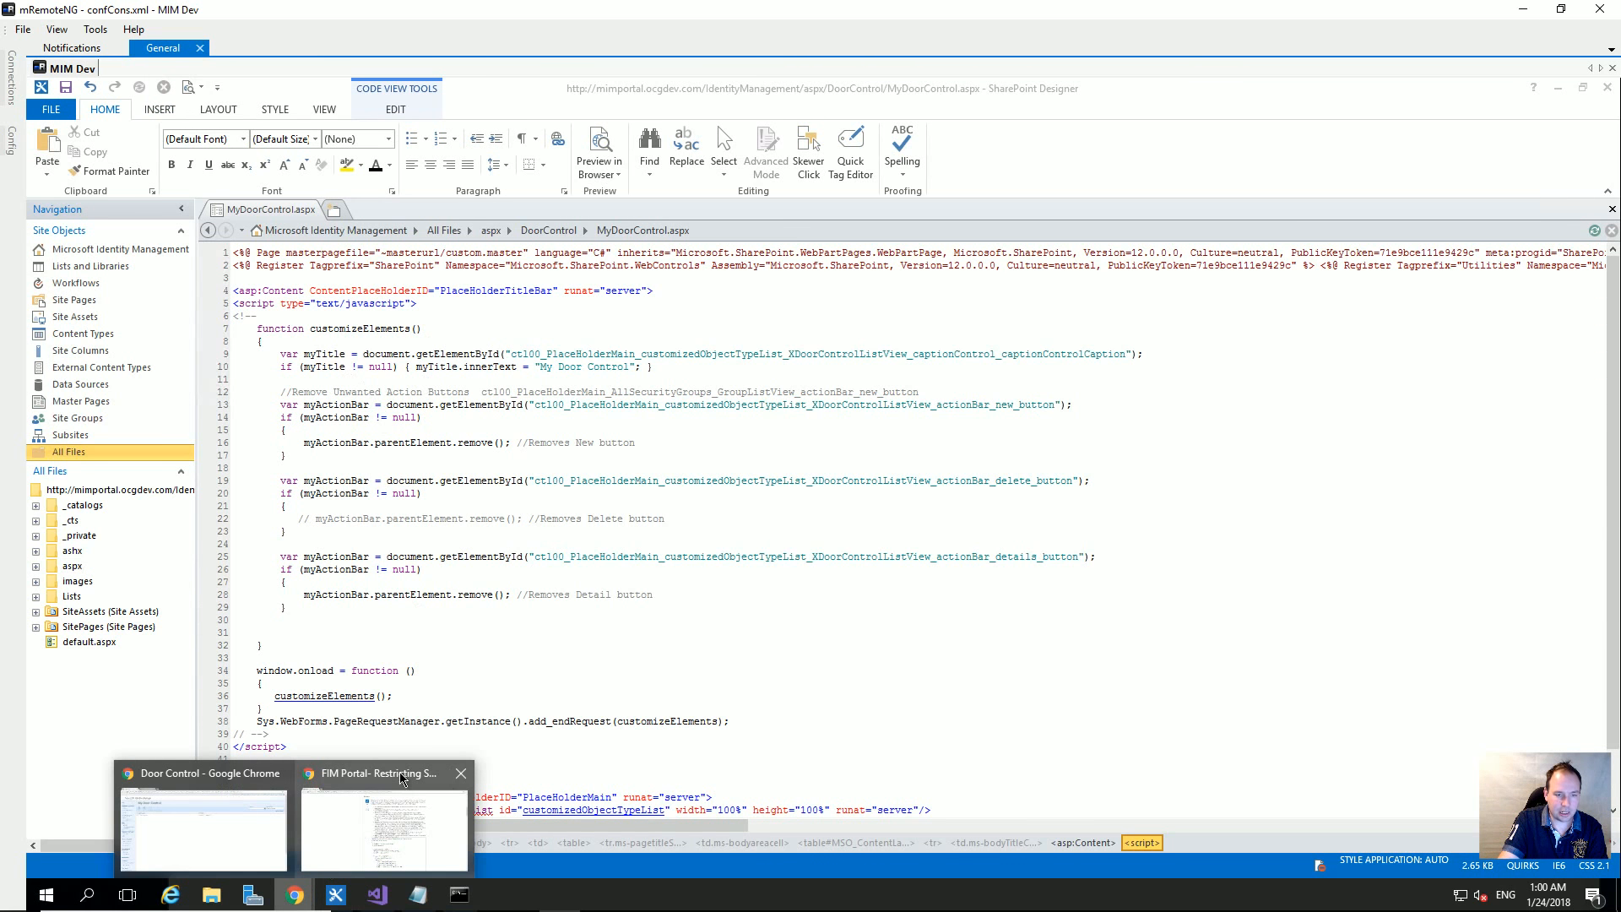
{"action": "left_click", "coordinate": [195, 810]}
{"action": "key", "text": "F5"}
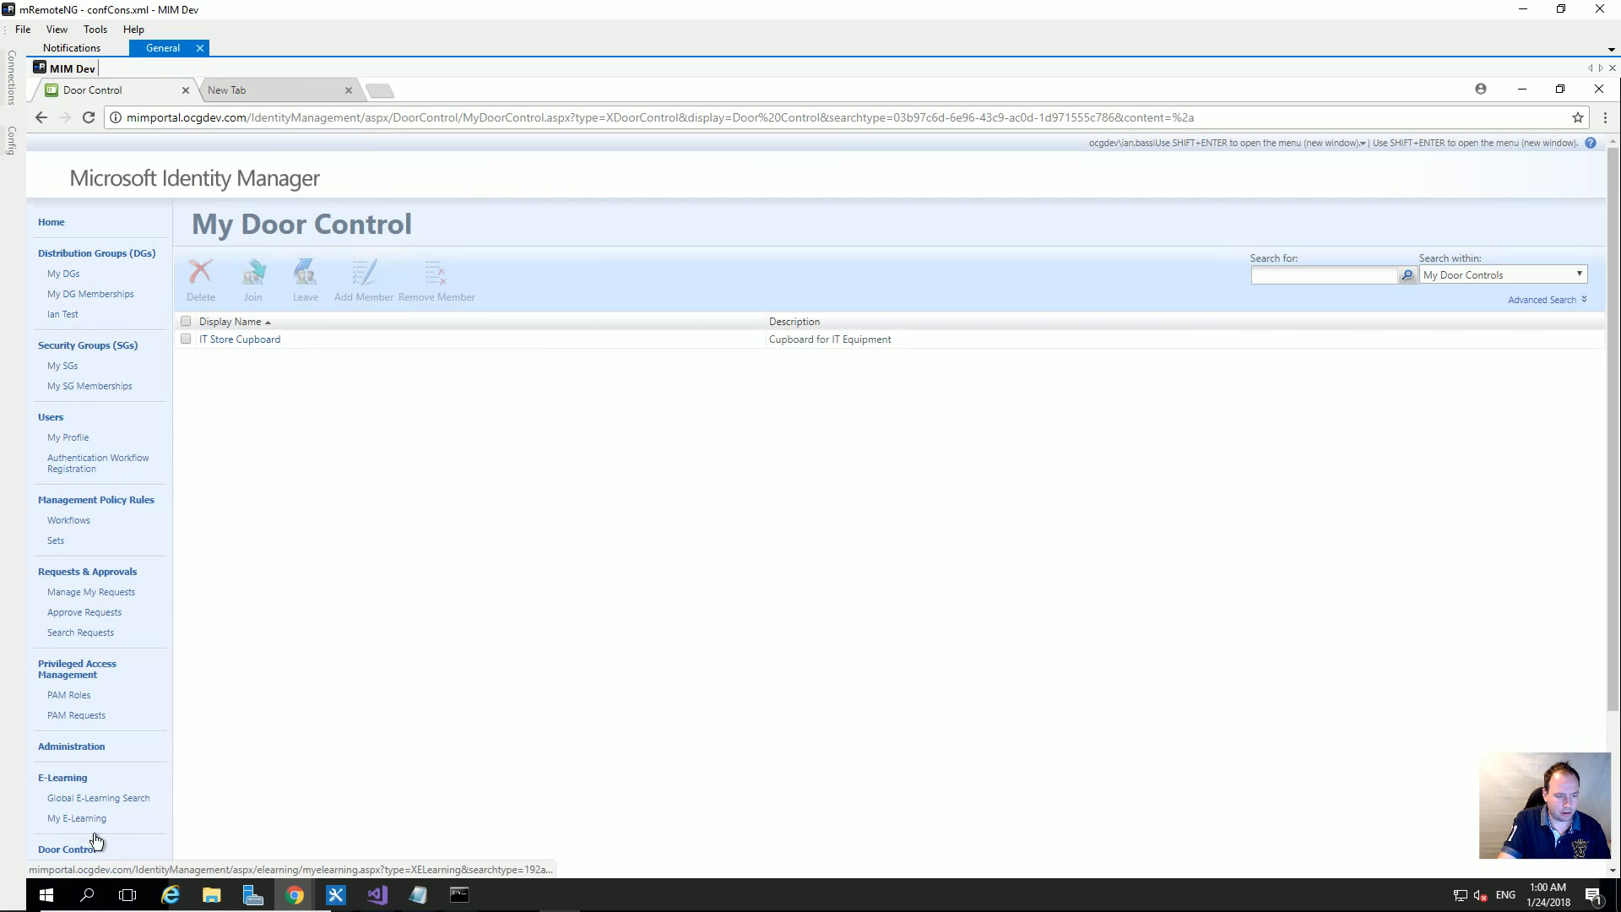
{"action": "scroll", "coordinate": [93, 840], "scroll_direction": "down", "scroll_amount": 1}
{"action": "left_click", "coordinate": [90, 787]}
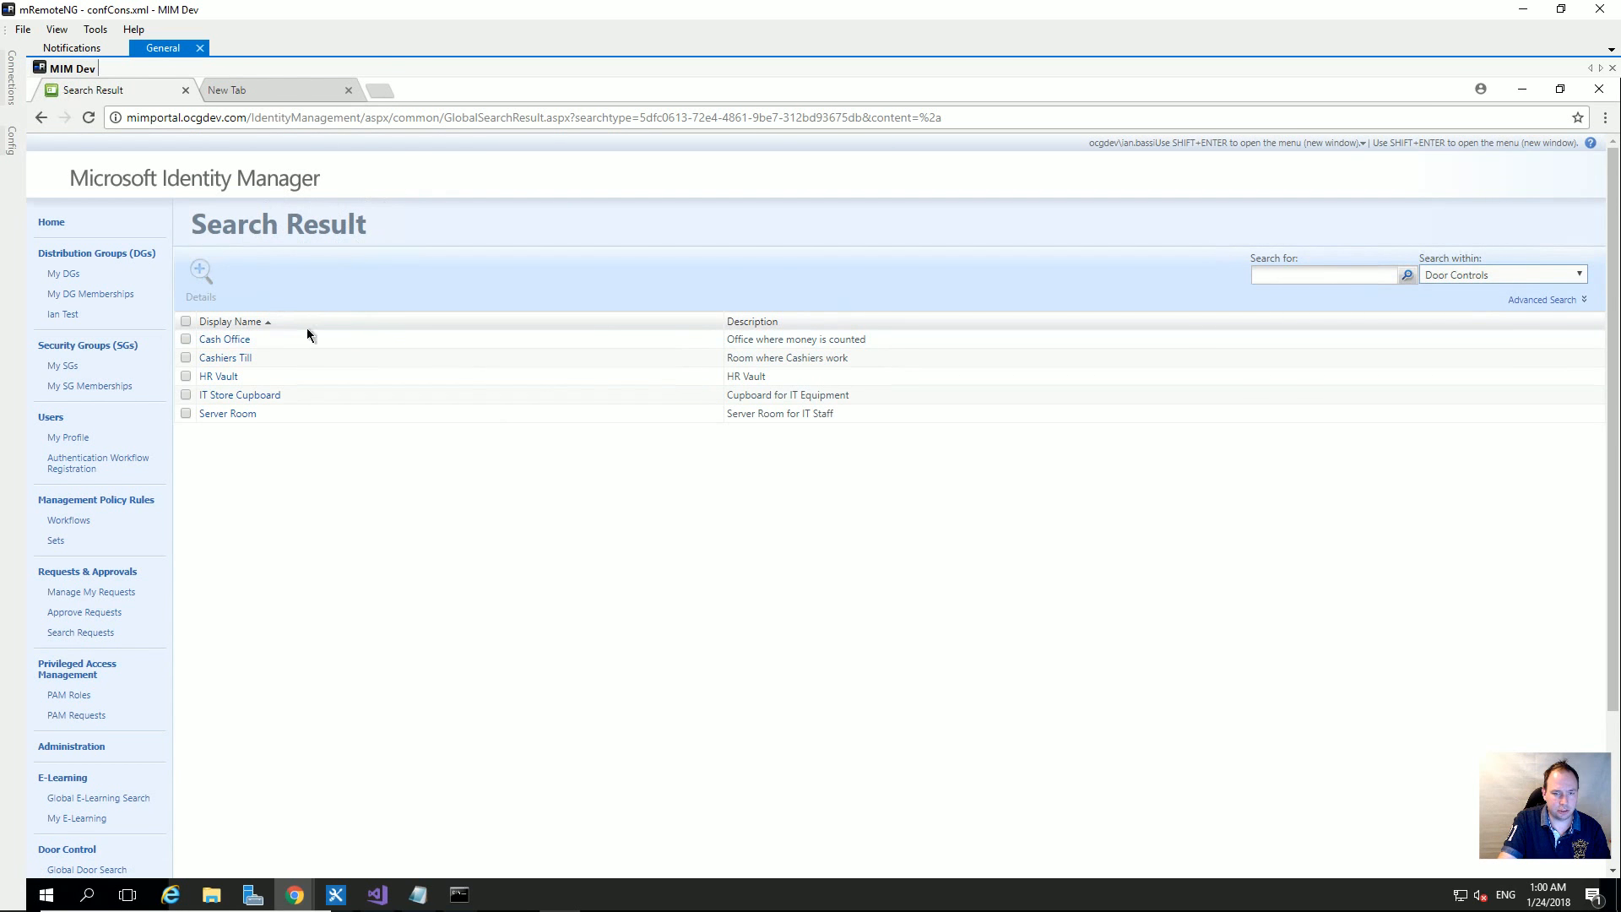
- Copy GlobalSearchResult.aspx from the aspx/common folder into the aspx/DoorControl folder in SharePoint Designer
{"action": "mouse_move", "coordinate": [348, 892]}
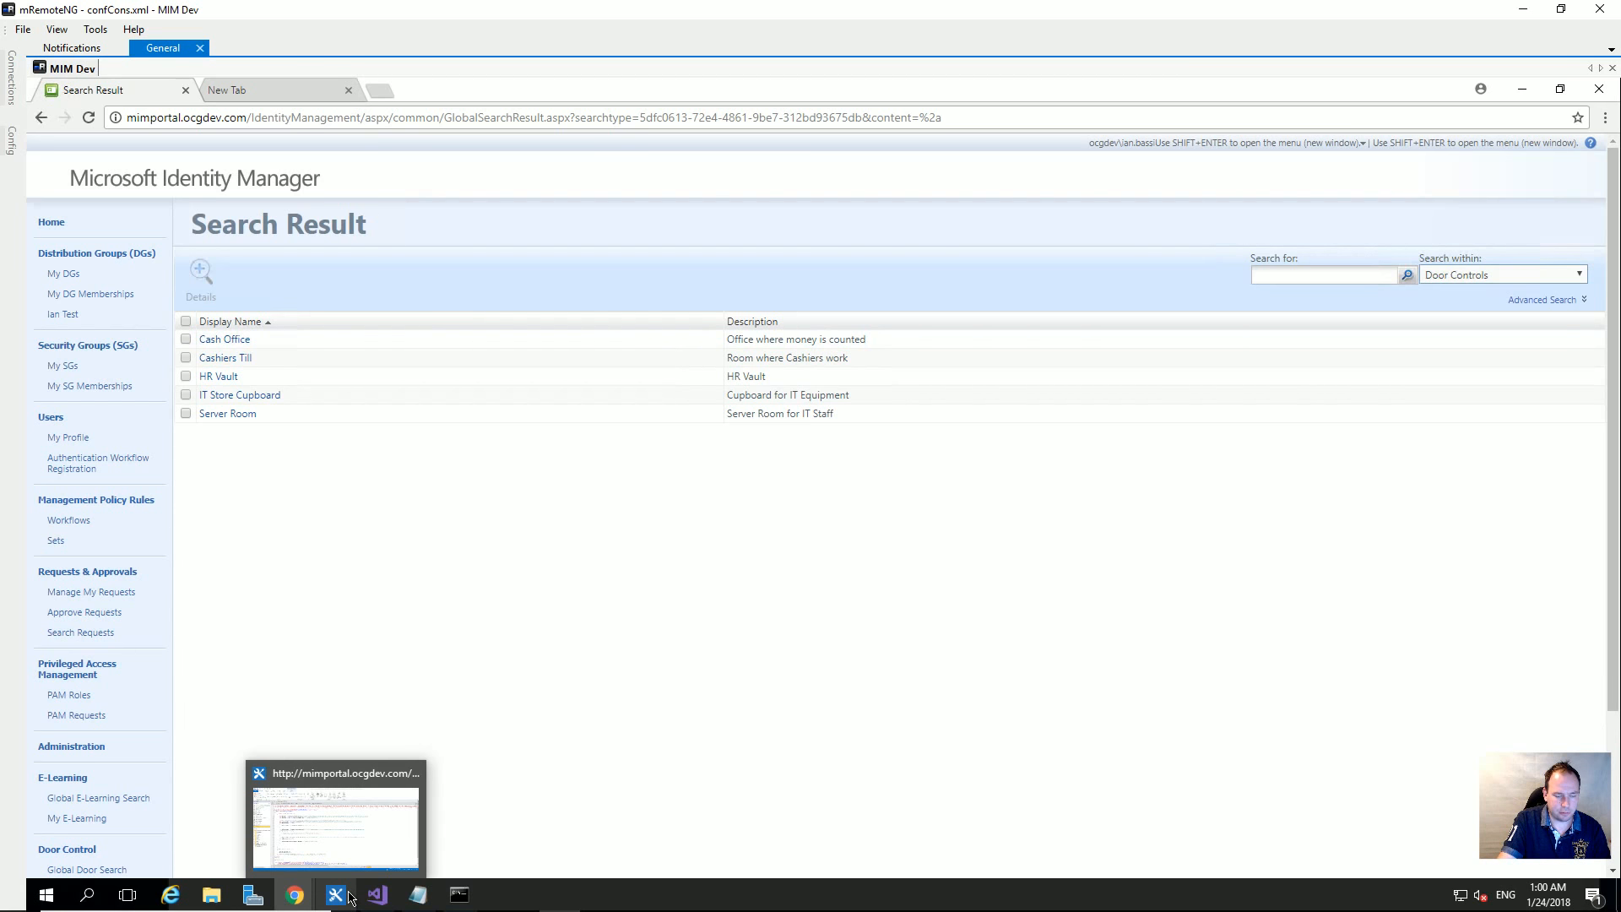
{"action": "left_click", "coordinate": [346, 848]}
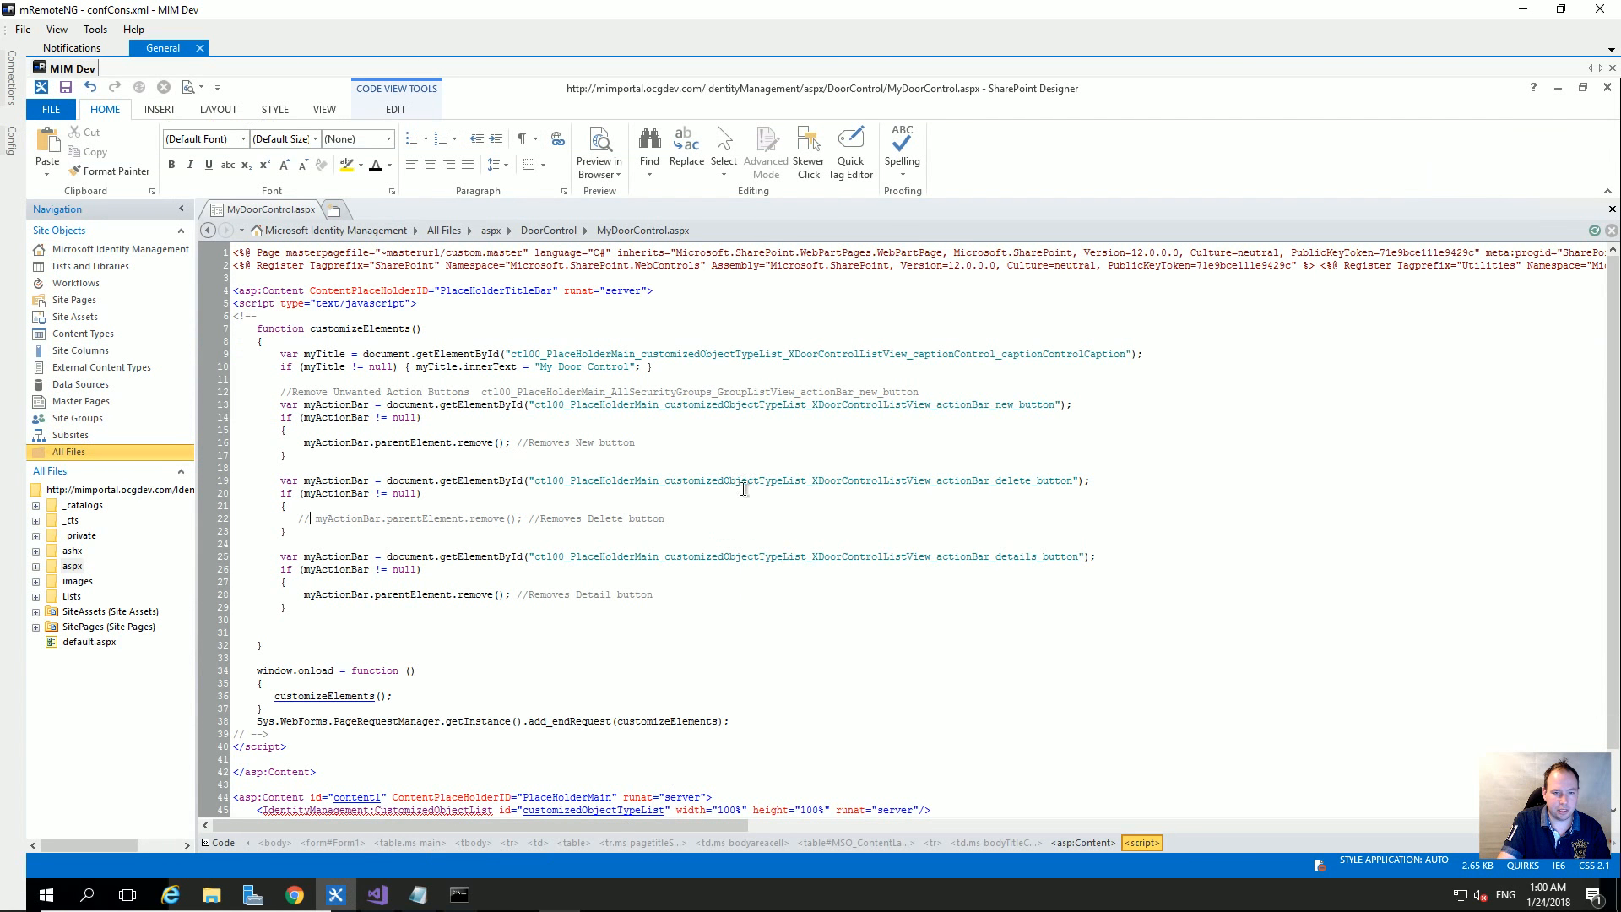
{"action": "left_click", "coordinate": [491, 230]}
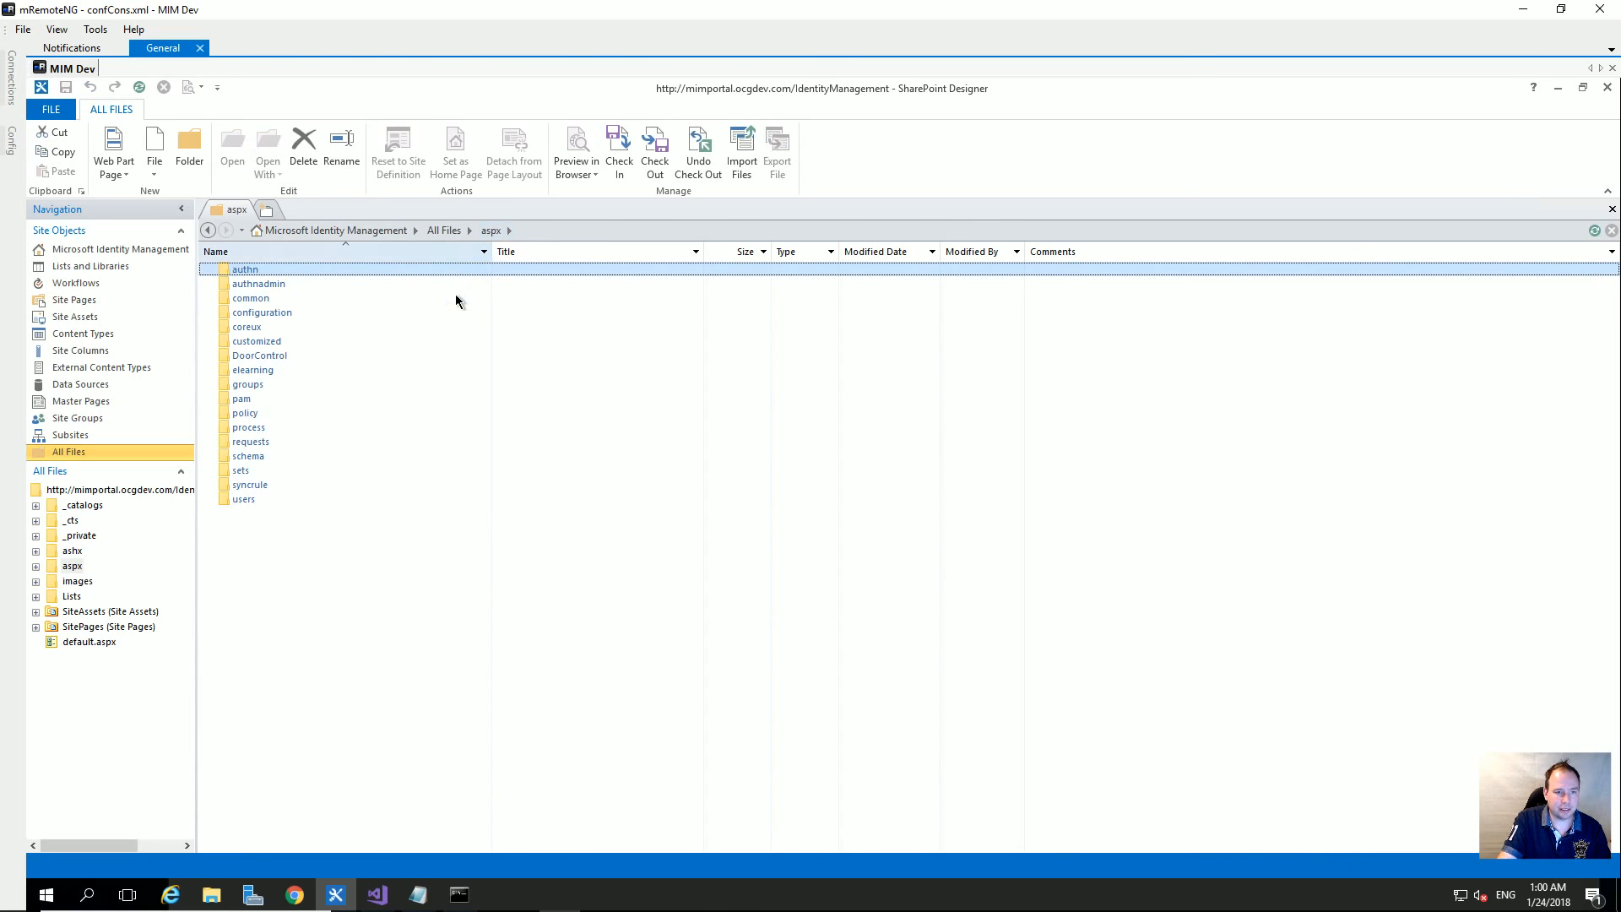
{"action": "double_click", "coordinate": [276, 298]}
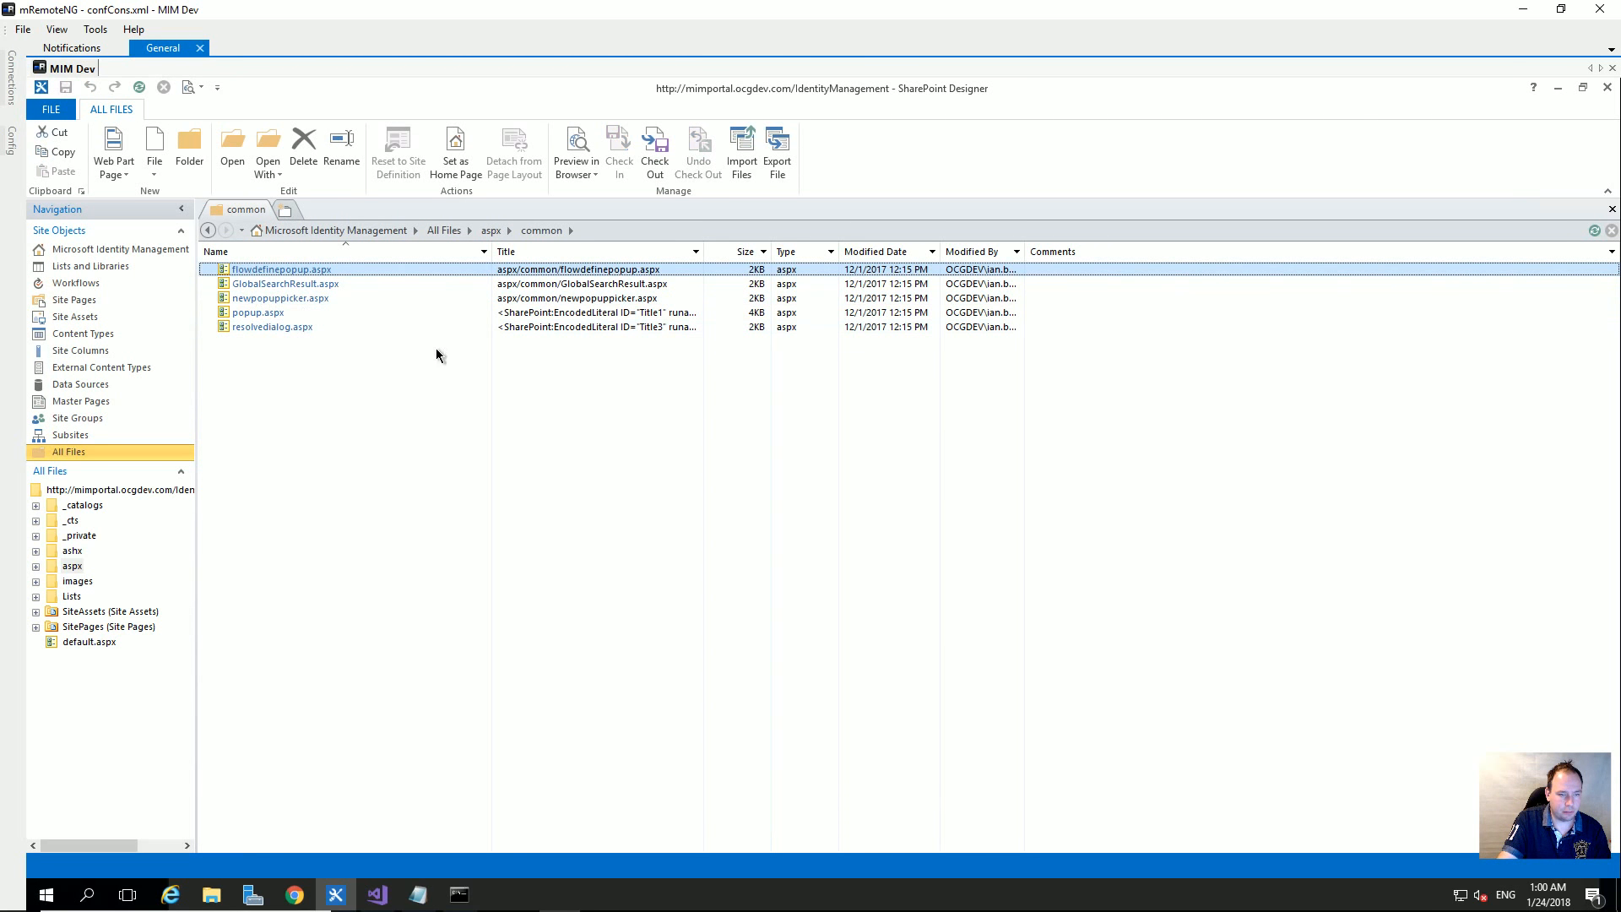
{"action": "left_click", "coordinate": [289, 285]}
{"action": "right_click", "coordinate": [290, 284]}
{"action": "left_click", "coordinate": [150, 471]}
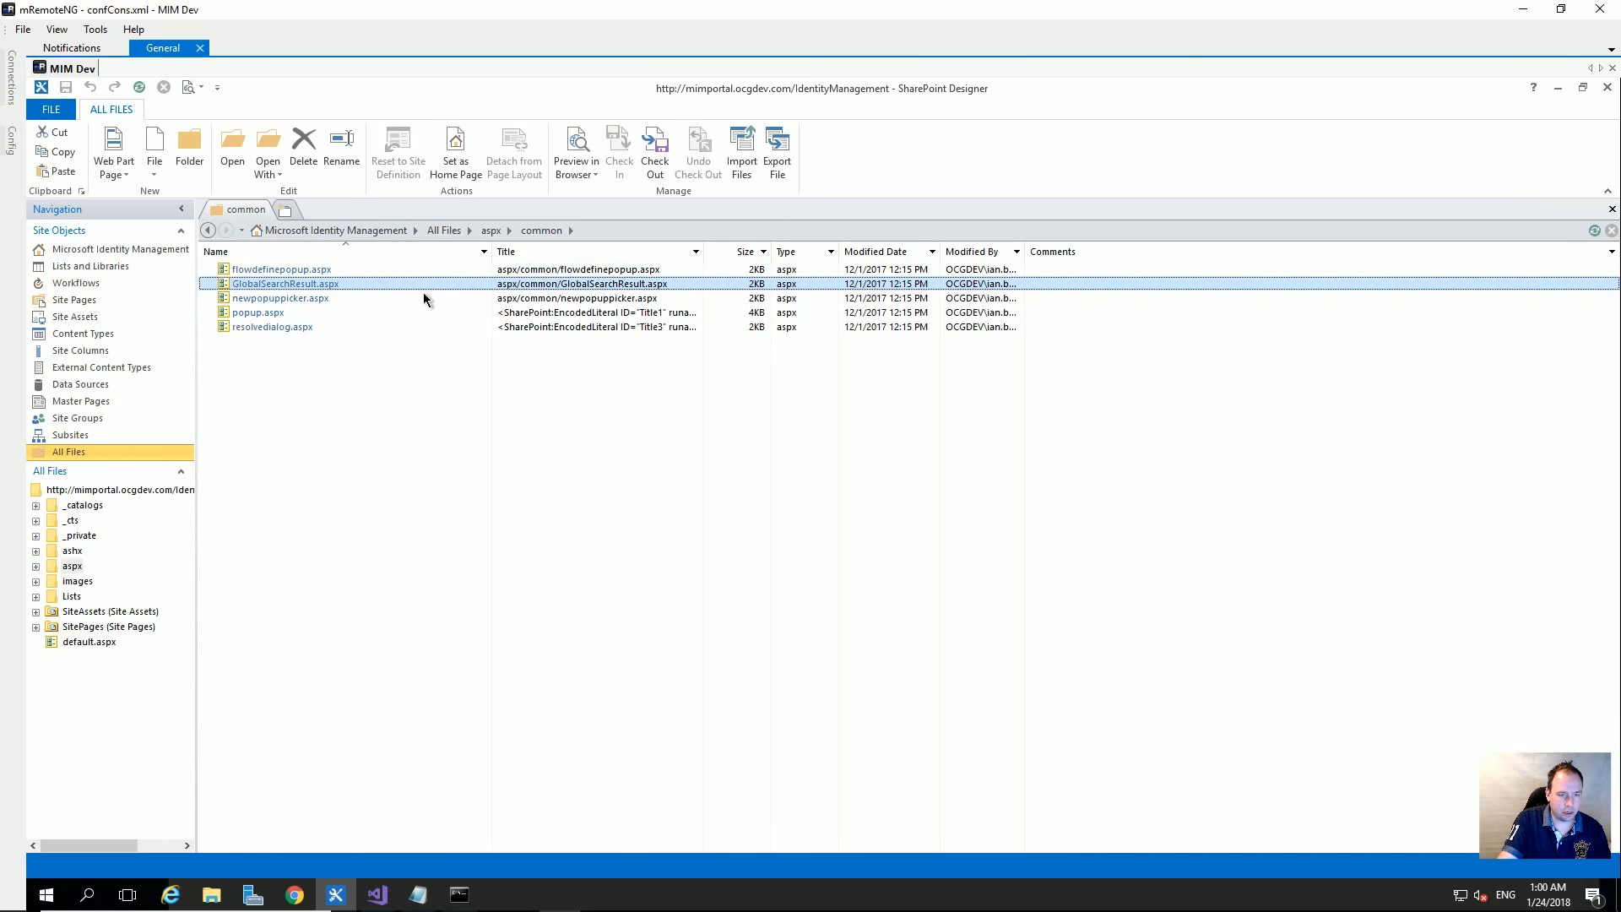
{"action": "left_click", "coordinate": [491, 231]}
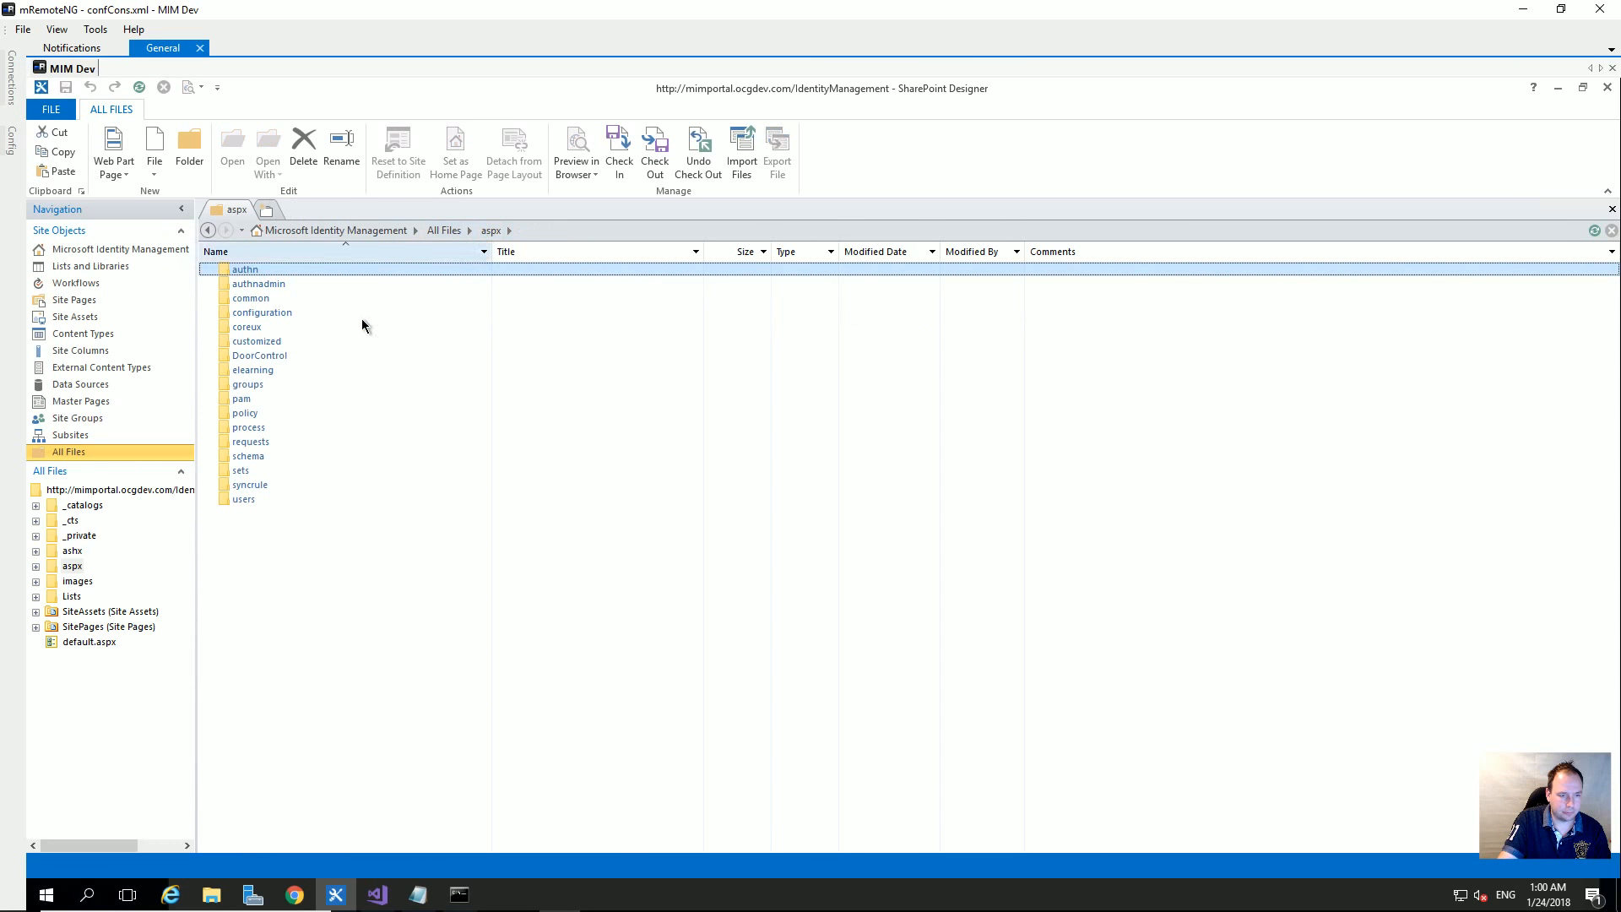
{"action": "double_click", "coordinate": [268, 357]}
{"action": "right_click", "coordinate": [321, 348]}
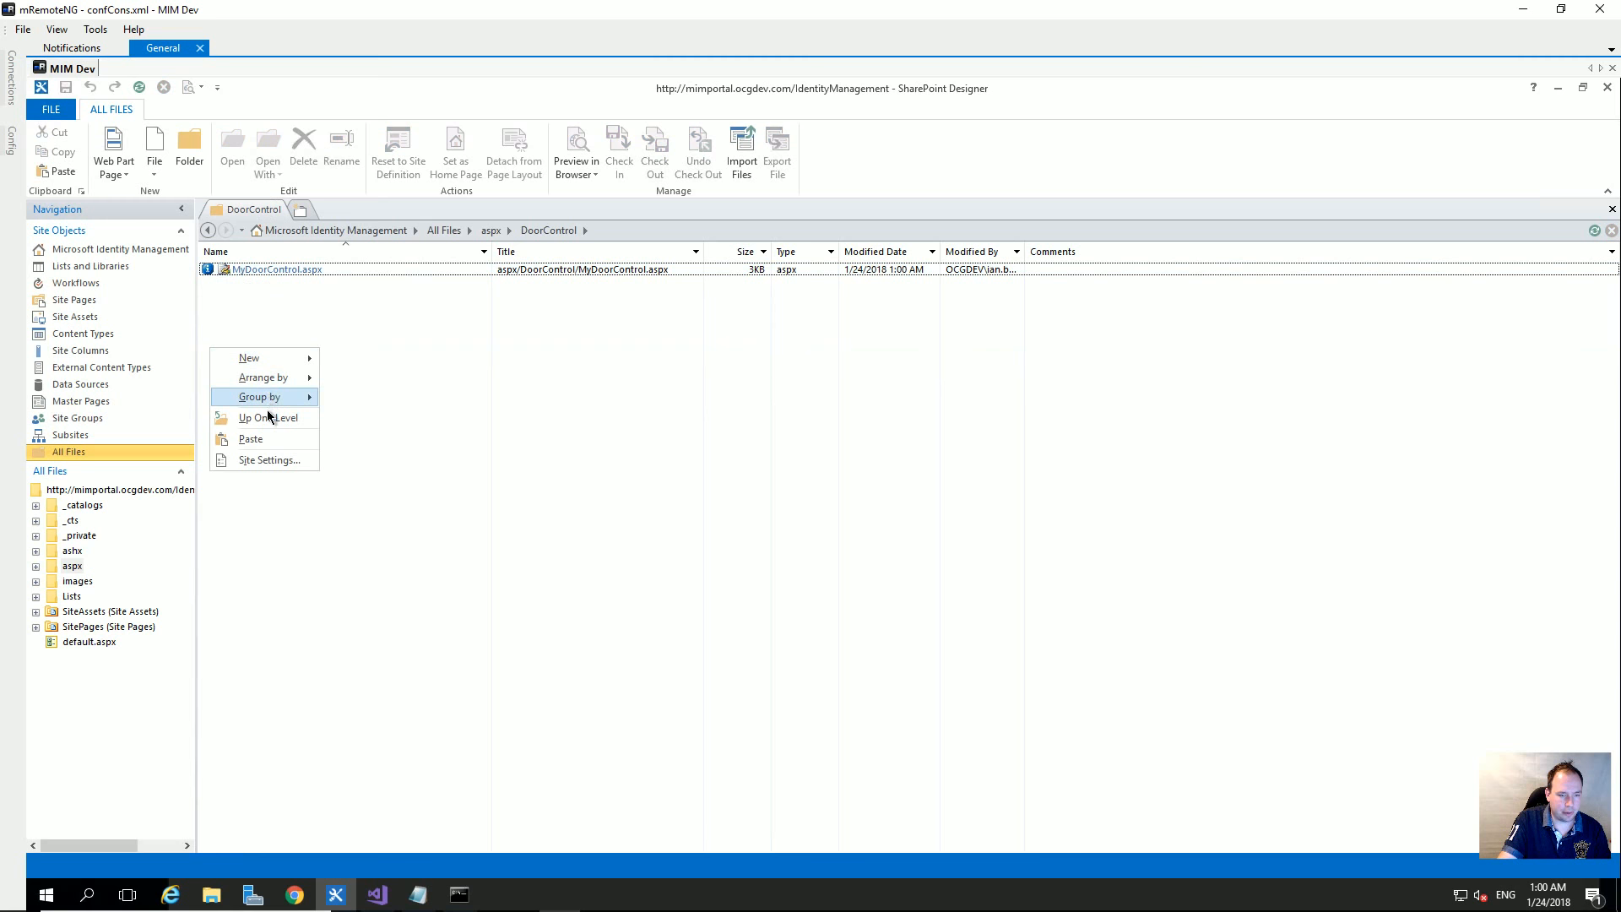
{"action": "left_click", "coordinate": [253, 439]}
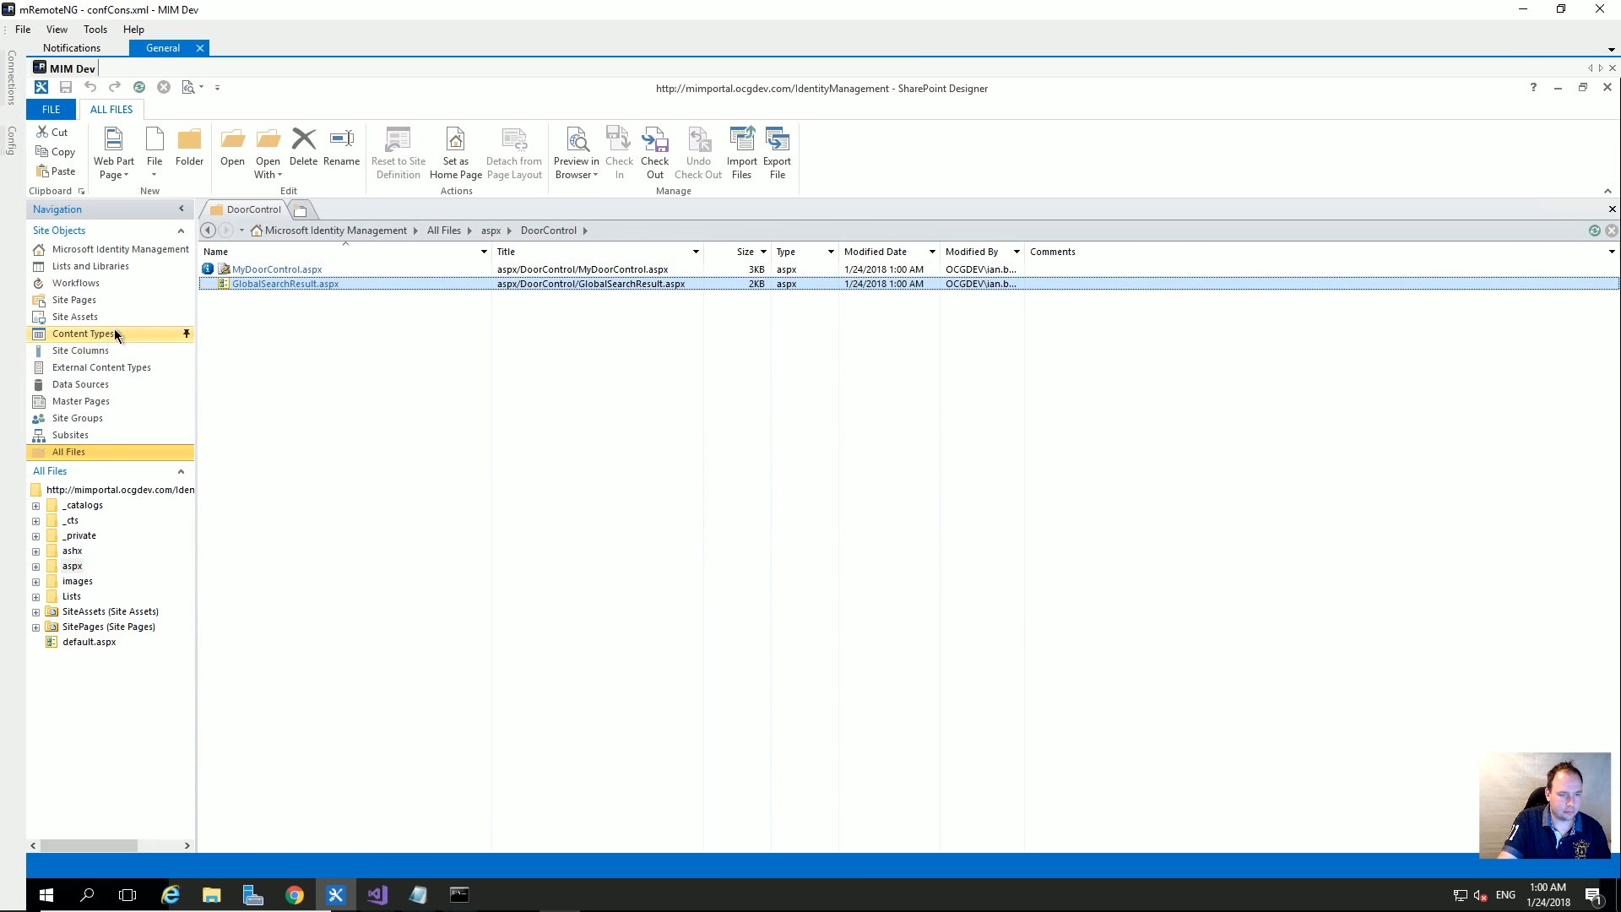
- Open the DoorControl copy of GlobalSearchResult.aspx in advanced mode, make its PlaceHolderTitleBar tag non-self-closing, and paste the title customization script below it
{"action": "double_click", "coordinate": [274, 269]}
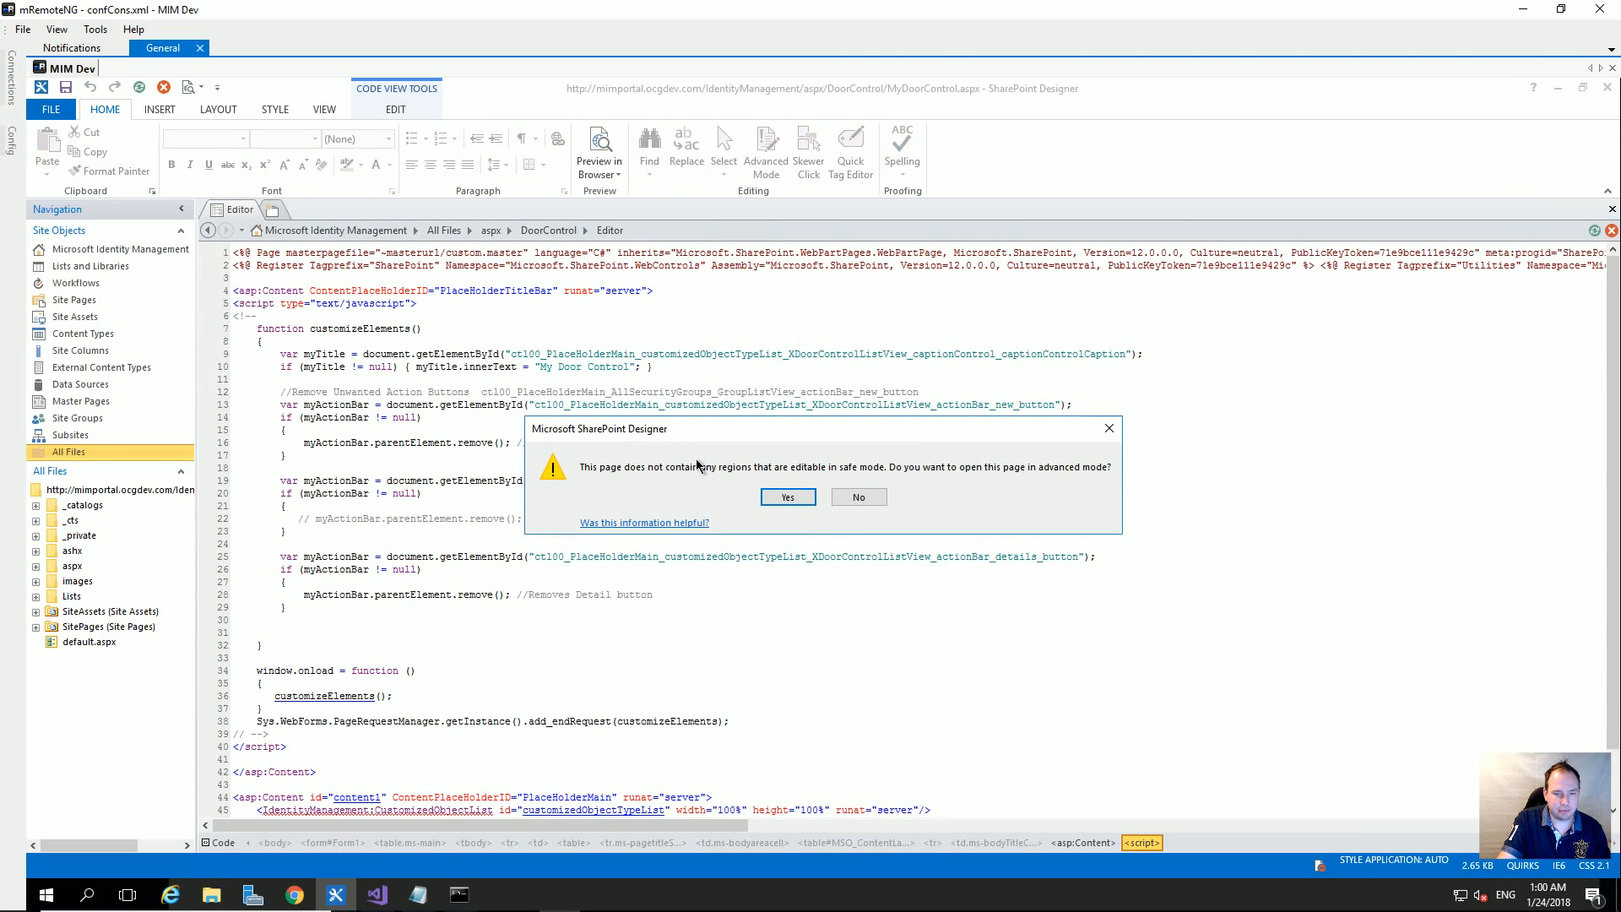
{"action": "left_click", "coordinate": [770, 502]}
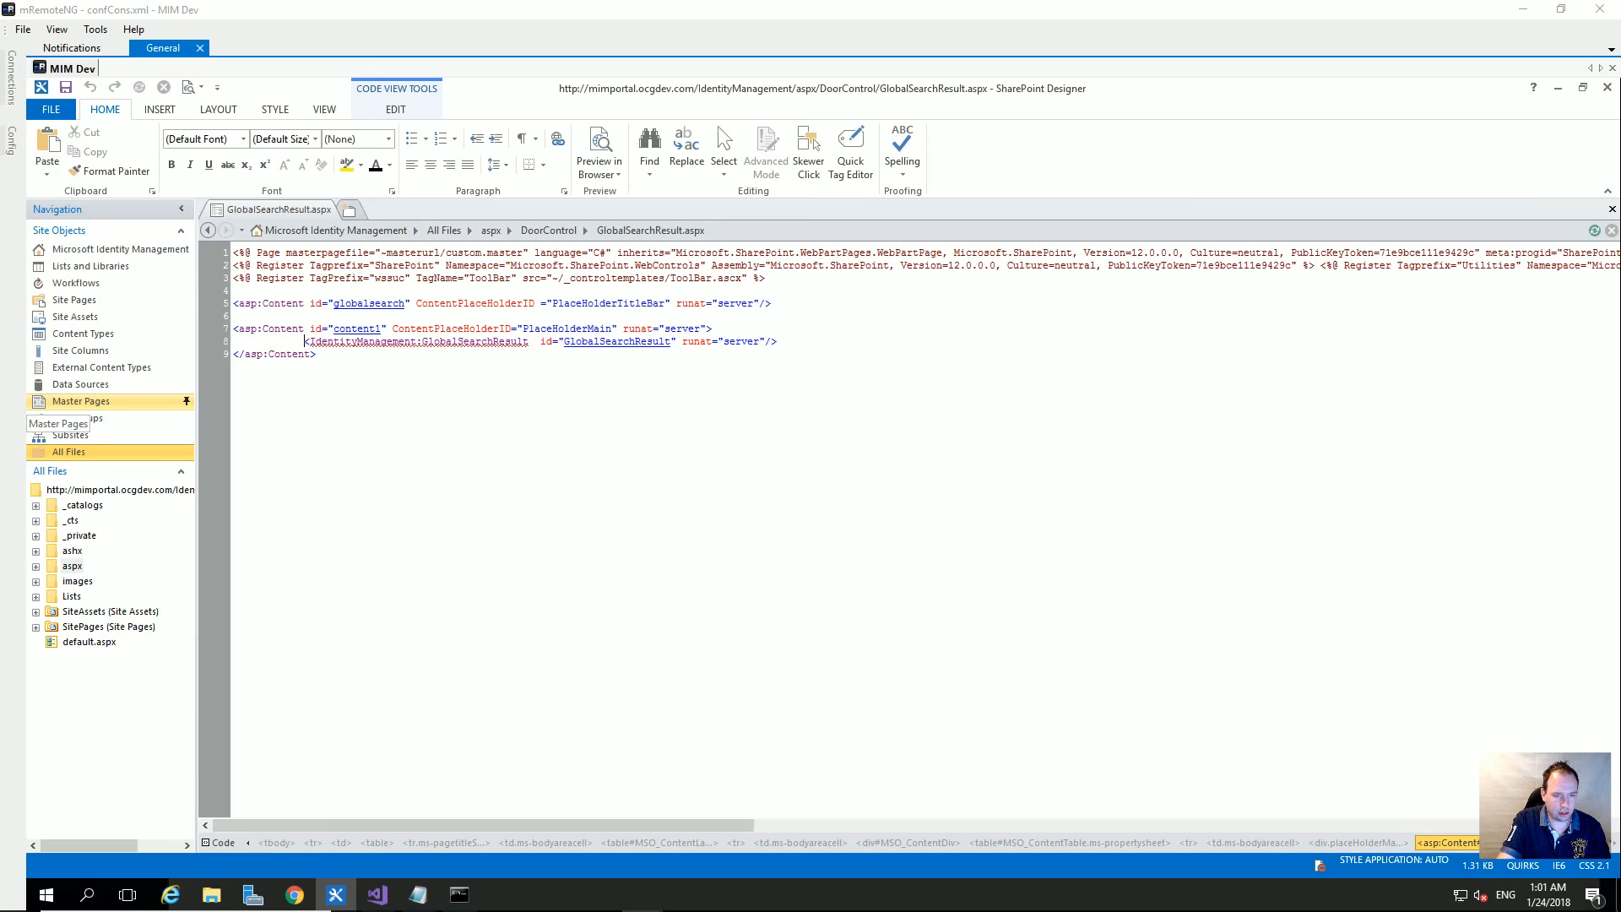
{"action": "left_click", "coordinate": [765, 304]}
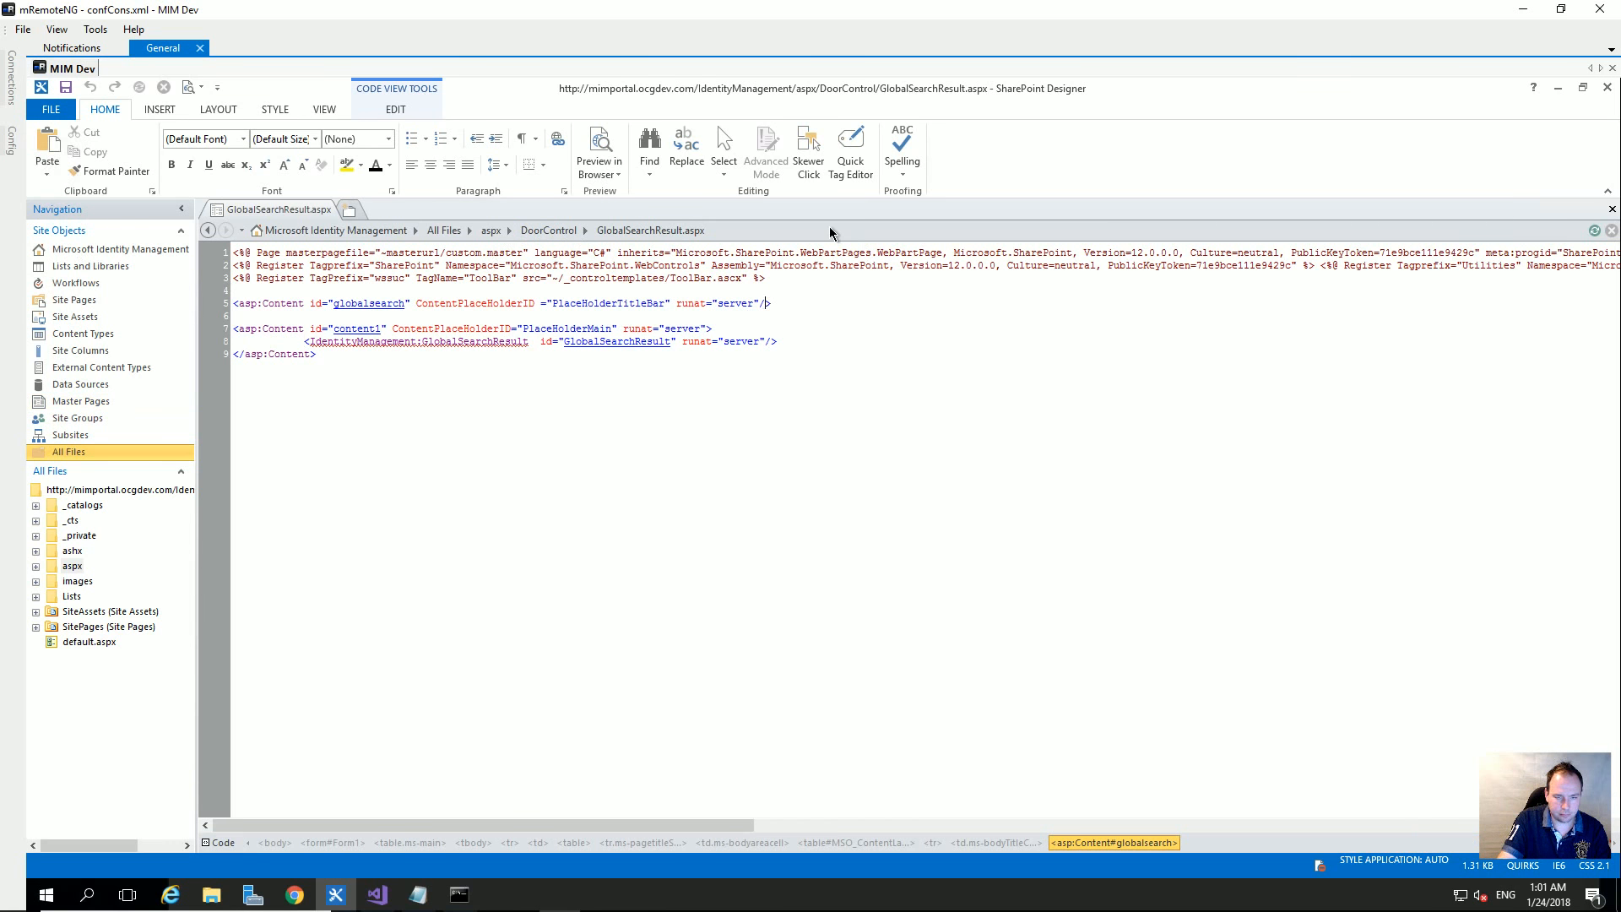
{"action": "key", "text": "BackSpace"}
{"action": "key", "text": "End"}
{"action": "key", "text": "Return"}
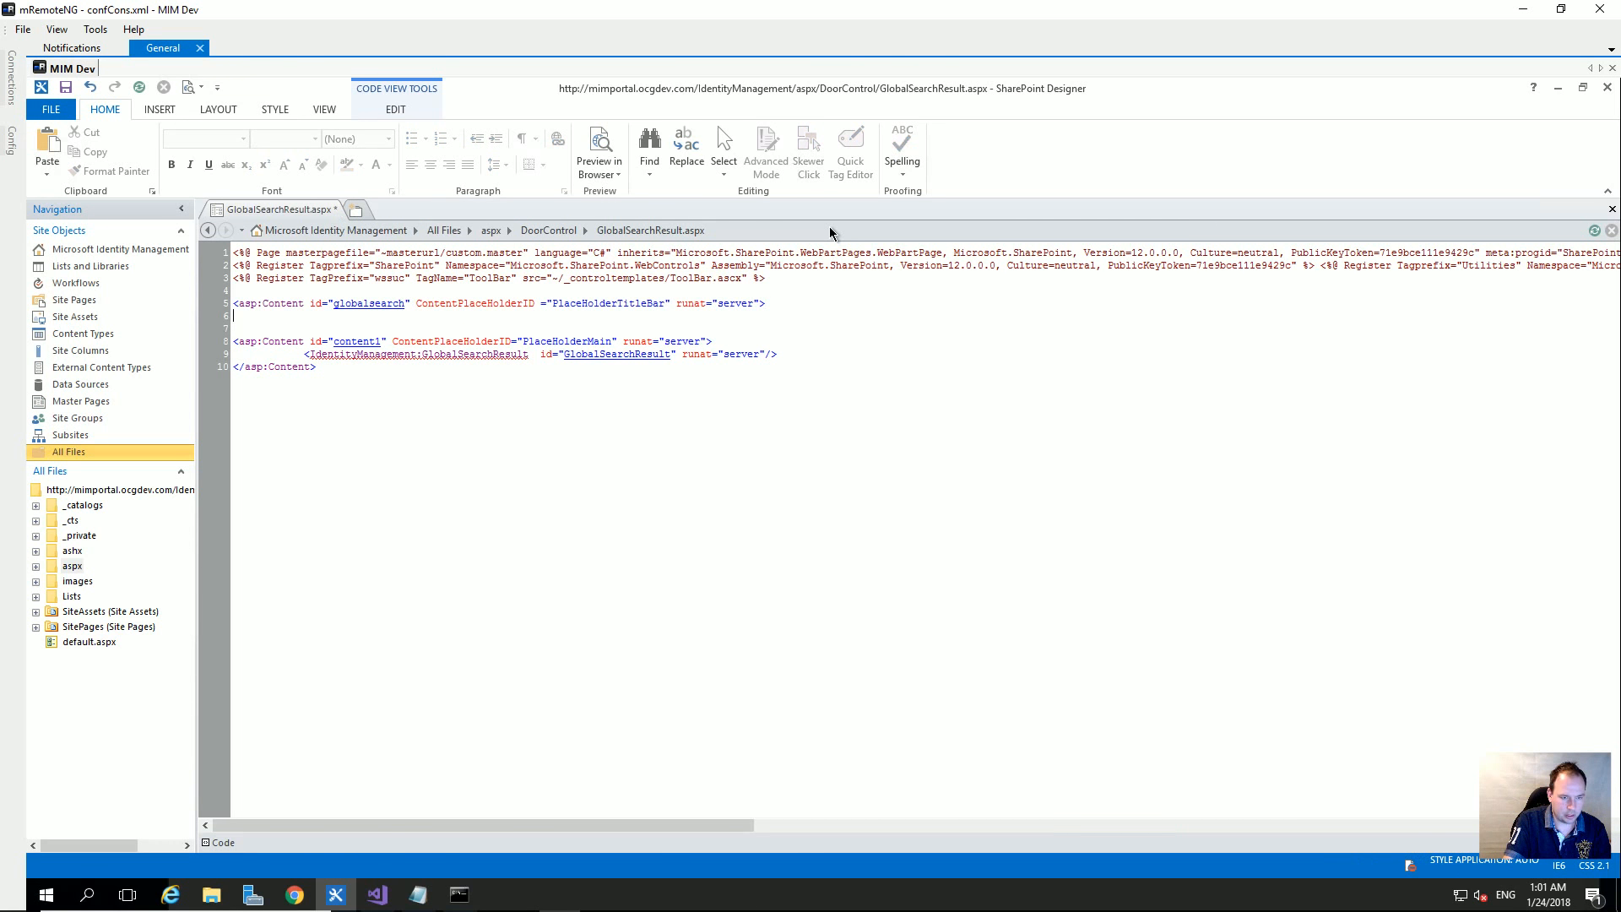
{"action": "key", "text": "ctrl+v"}
- Add a closing </asp:content> tag below the script in the DoorControl copy of GlobalSearchResult.aspx and save the page
{"action": "type", "text": "<"}
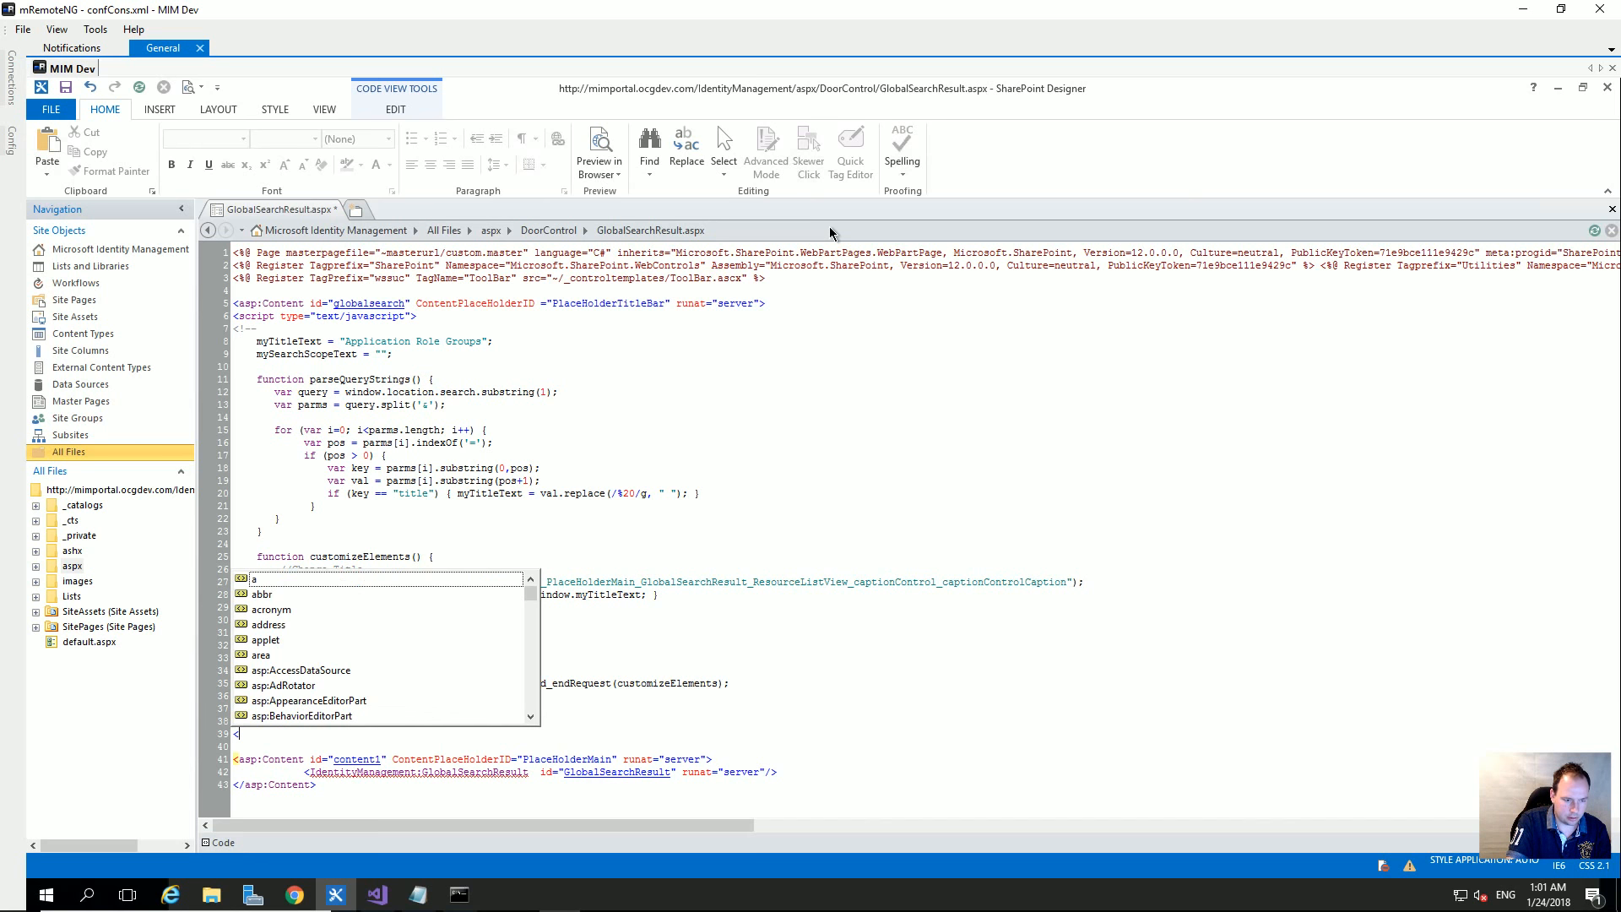
{"action": "type", "text": "asp:"}
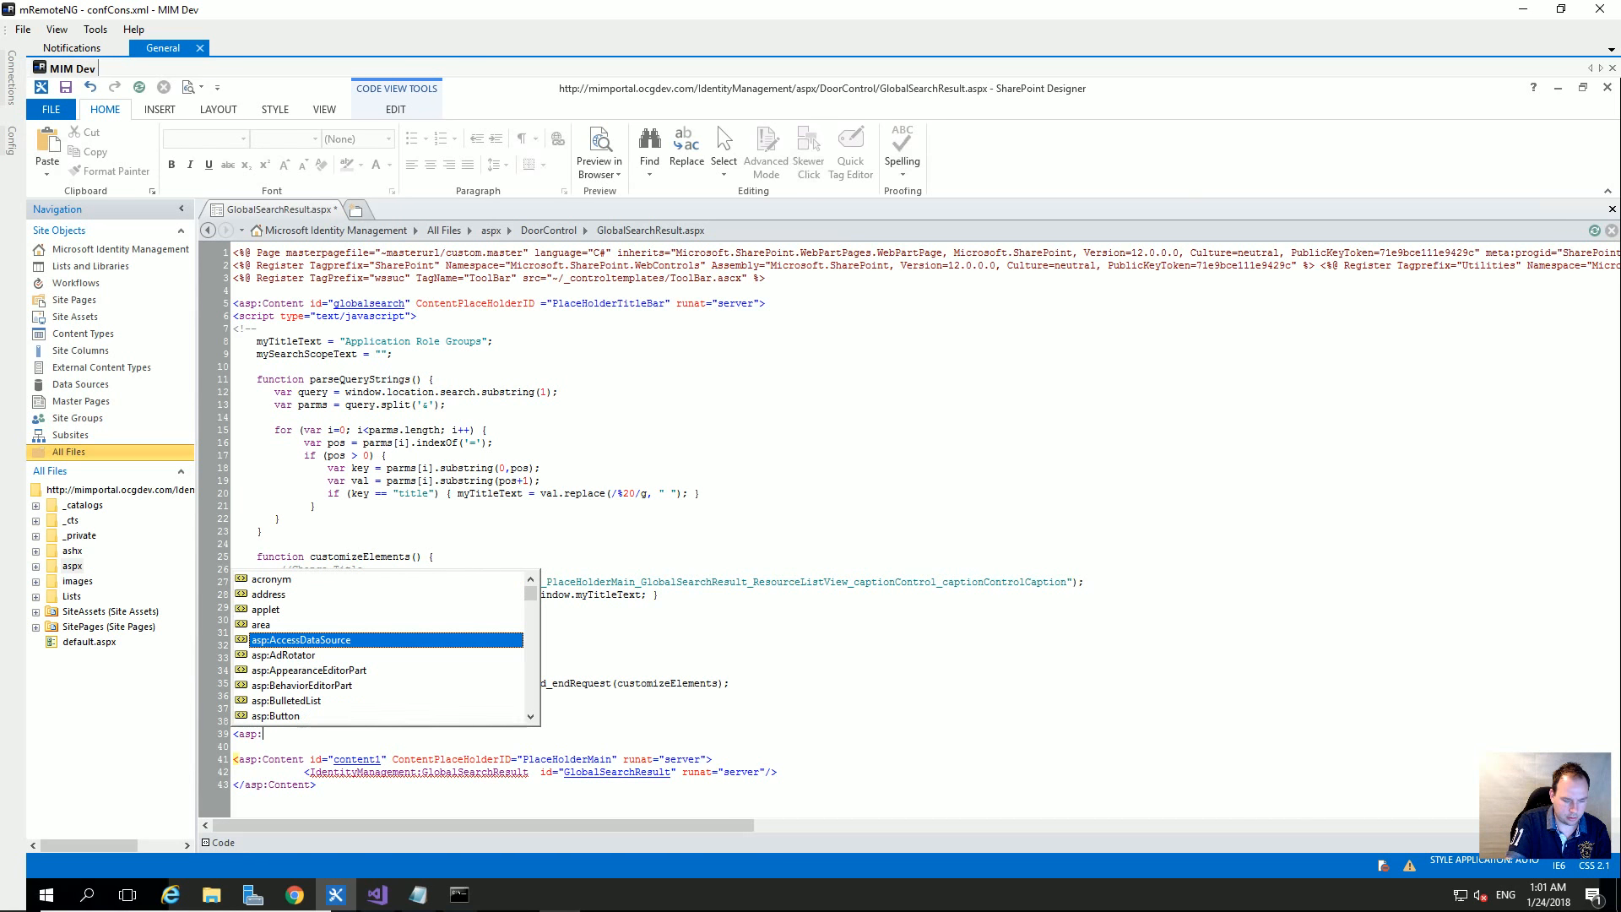
{"action": "type", "text": "cont"}
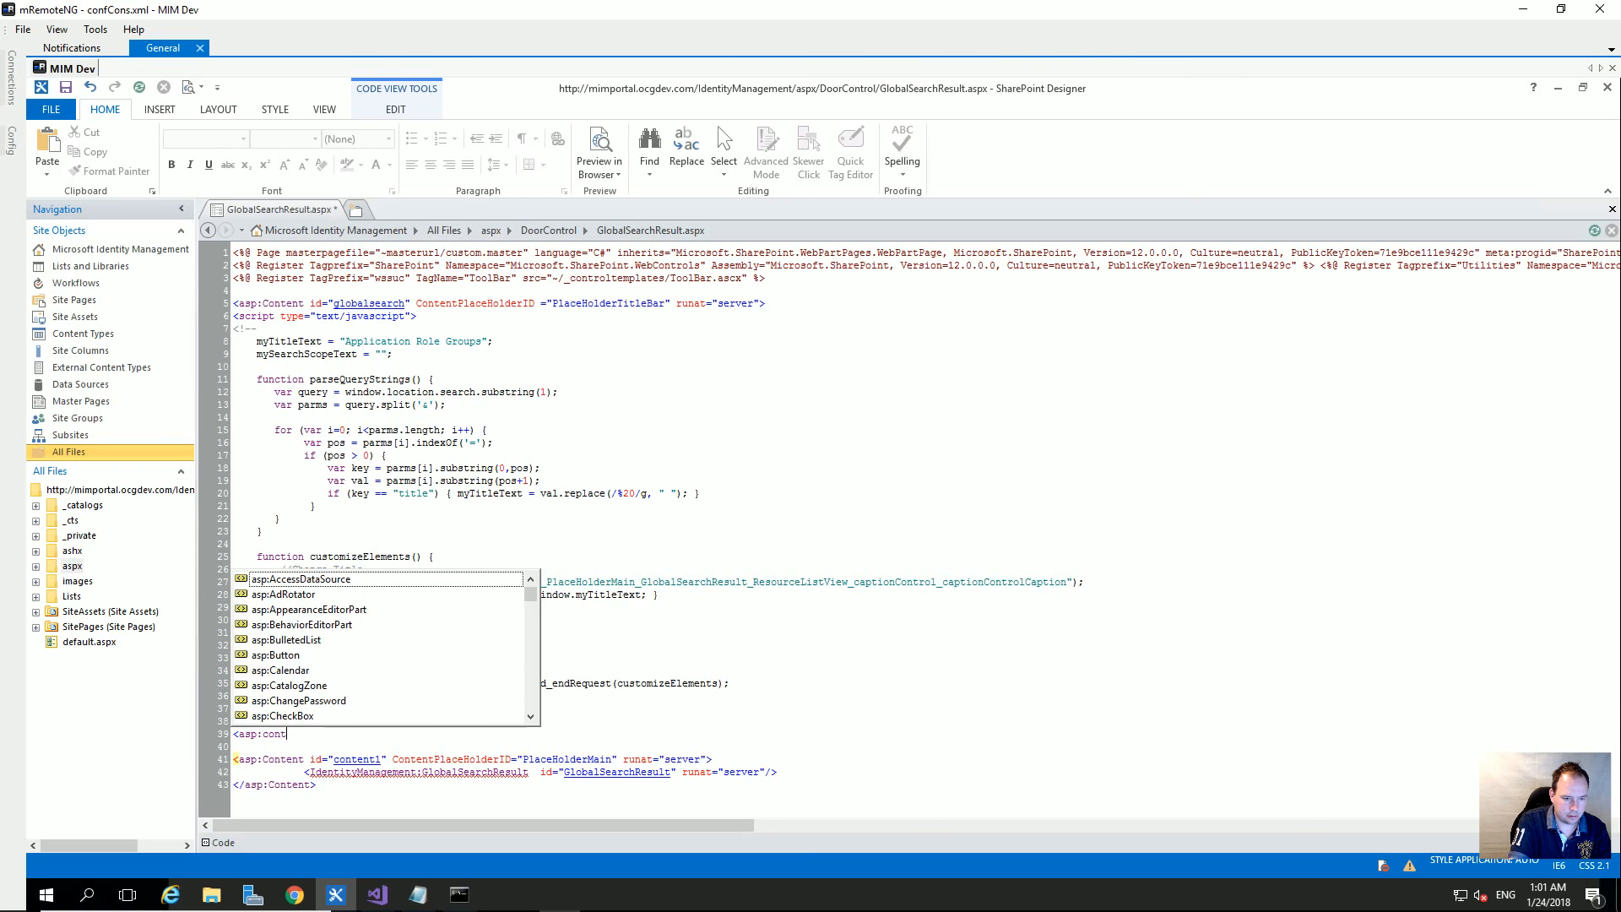
{"action": "type", "text": "ent></asp:content>"}
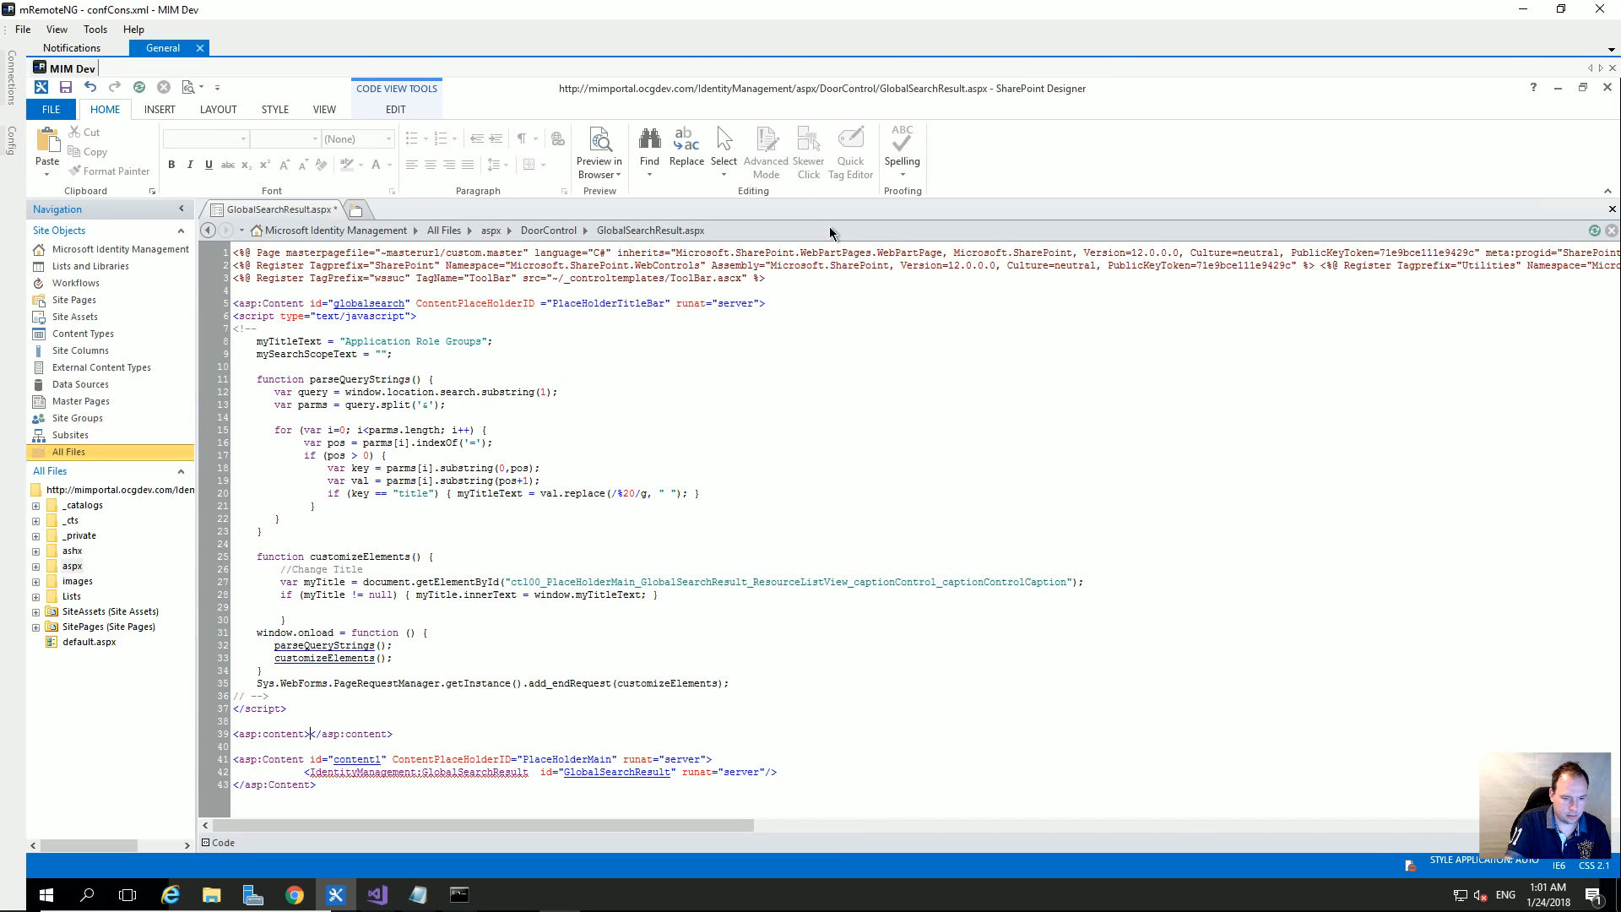
{"action": "key", "text": "Delete"}
{"action": "key", "text": "Delete"}
{"action": "key", "text": "Delete"}
{"action": "key", "text": "Delete"}
{"action": "key", "text": "Delete"}
{"action": "key", "text": "Delete"}
{"action": "key", "text": "Delete"}
{"action": "key", "text": "Delete"}
{"action": "key", "text": "Delete"}
{"action": "key", "text": "Delete"}
{"action": "key", "text": "Delete"}
{"action": "key", "text": "Delete"}
{"action": "key", "text": "Left"}
{"action": "key", "text": "Left"}
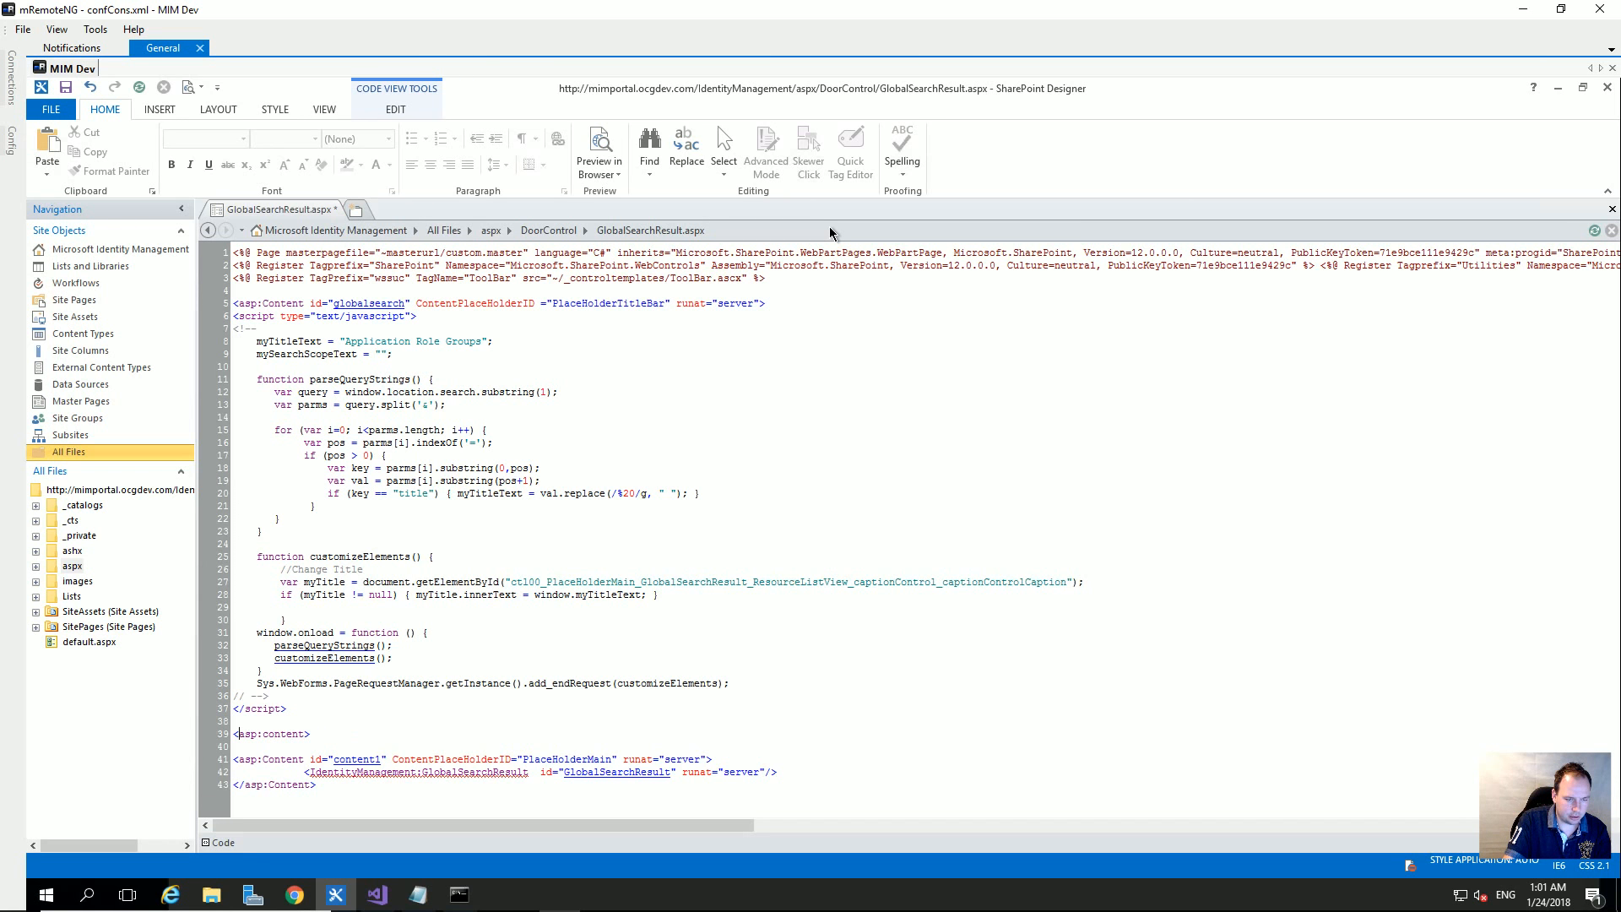
{"action": "type", "text": "/"}
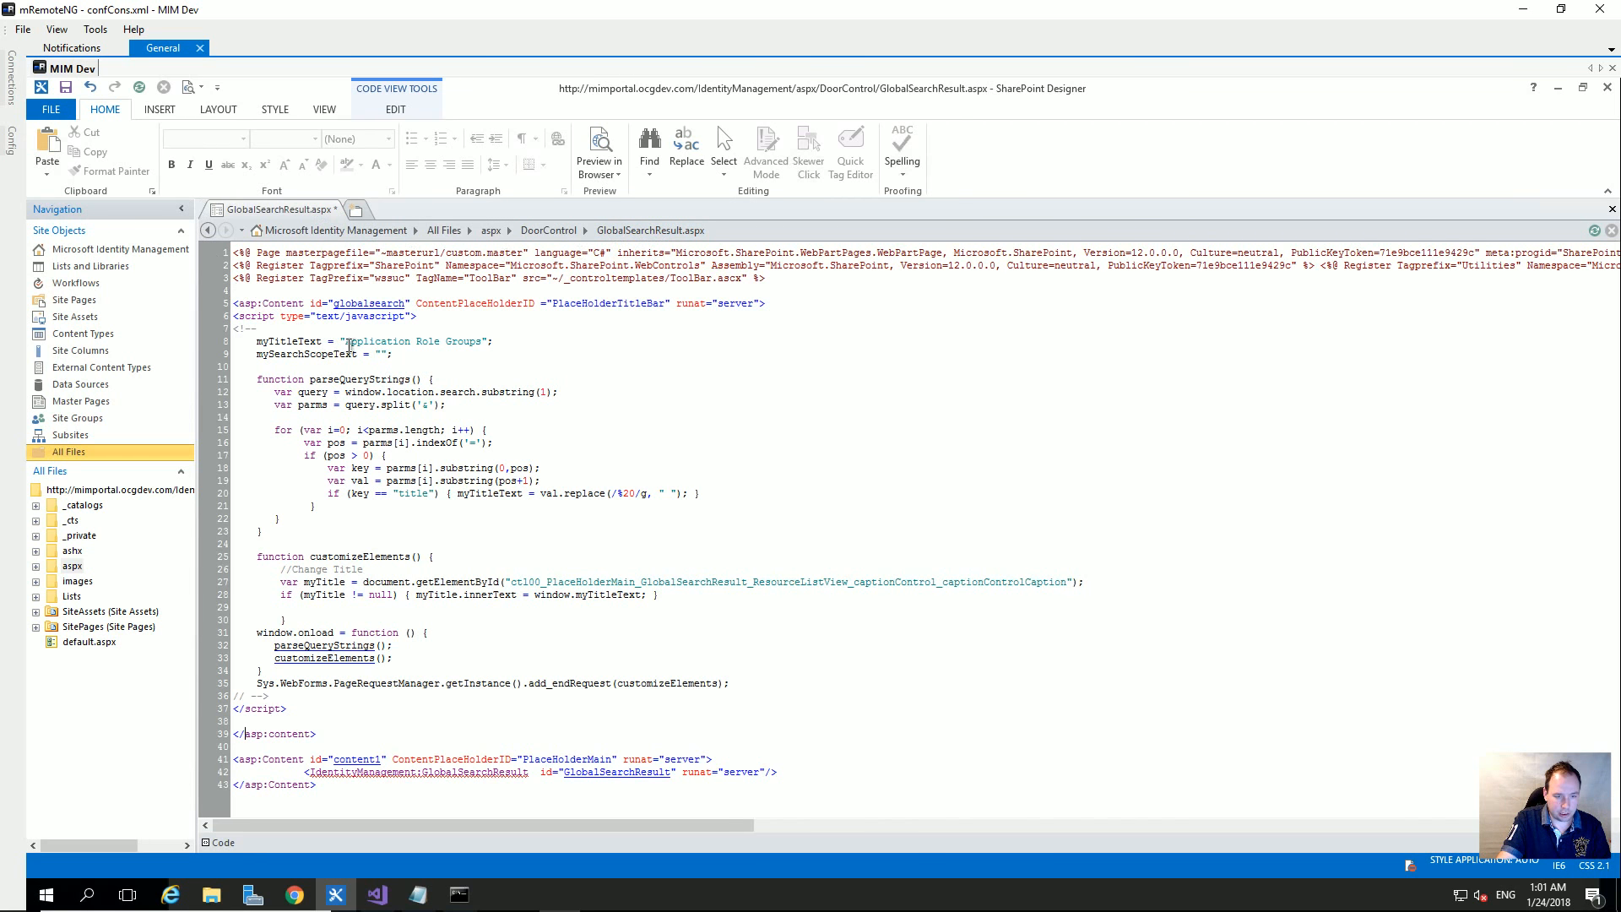
{"action": "left_click", "coordinate": [65, 87]}
{"action": "left_click", "coordinate": [859, 505]}
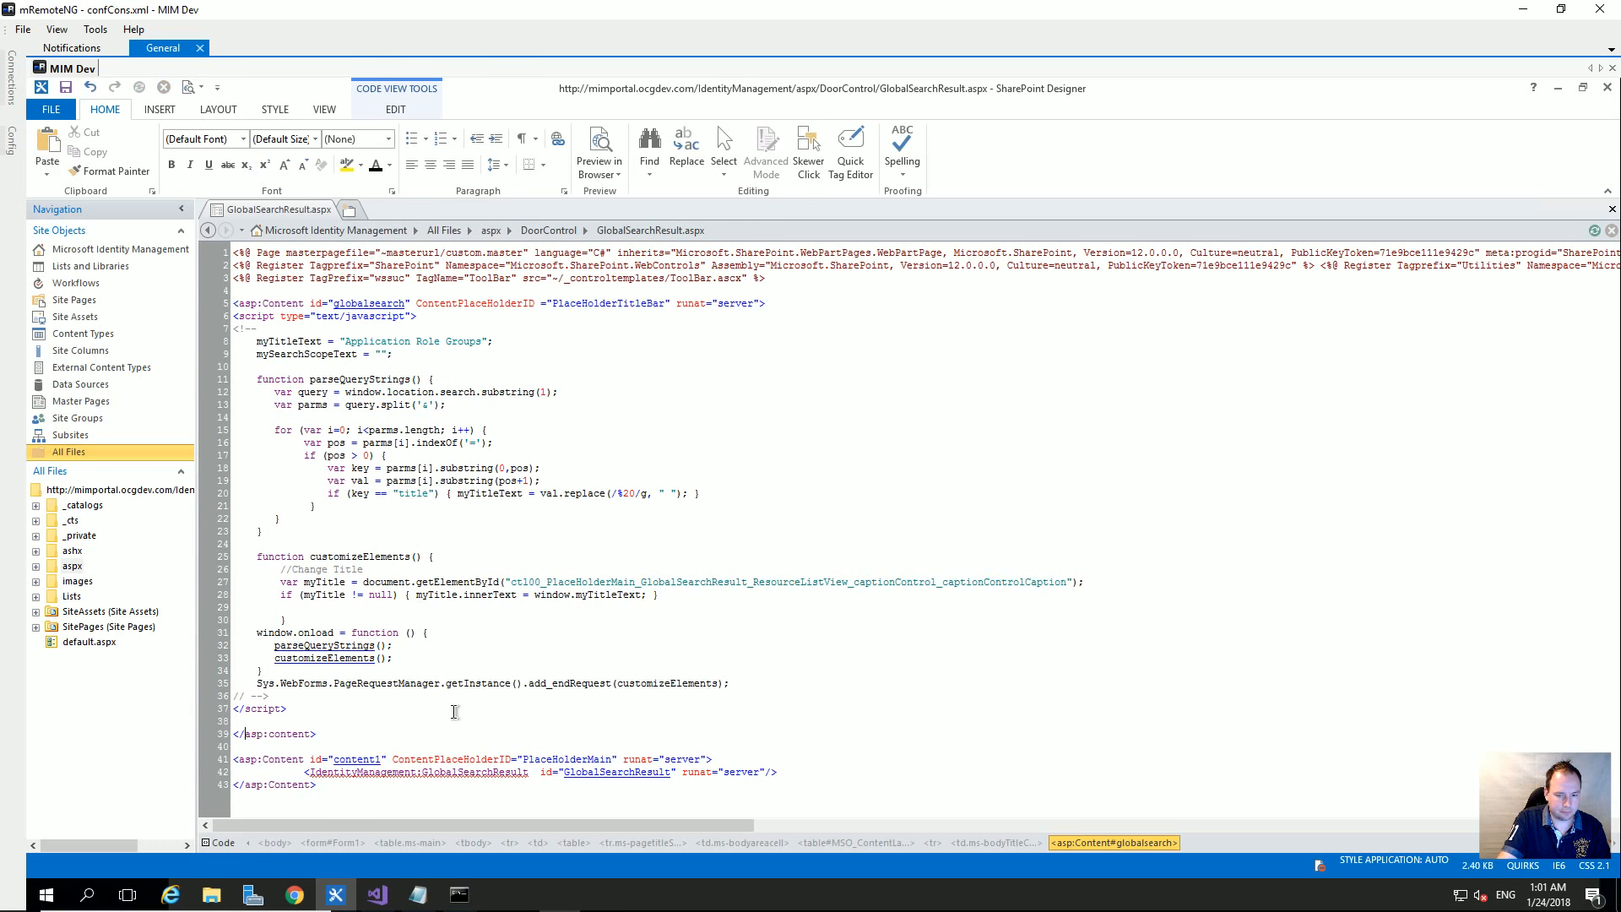
- Switch to the Search Result window in Chrome and load its URL with folder DoorControl instead of common and &title=Door Control Global Search appended
{"action": "left_click", "coordinate": [295, 894]}
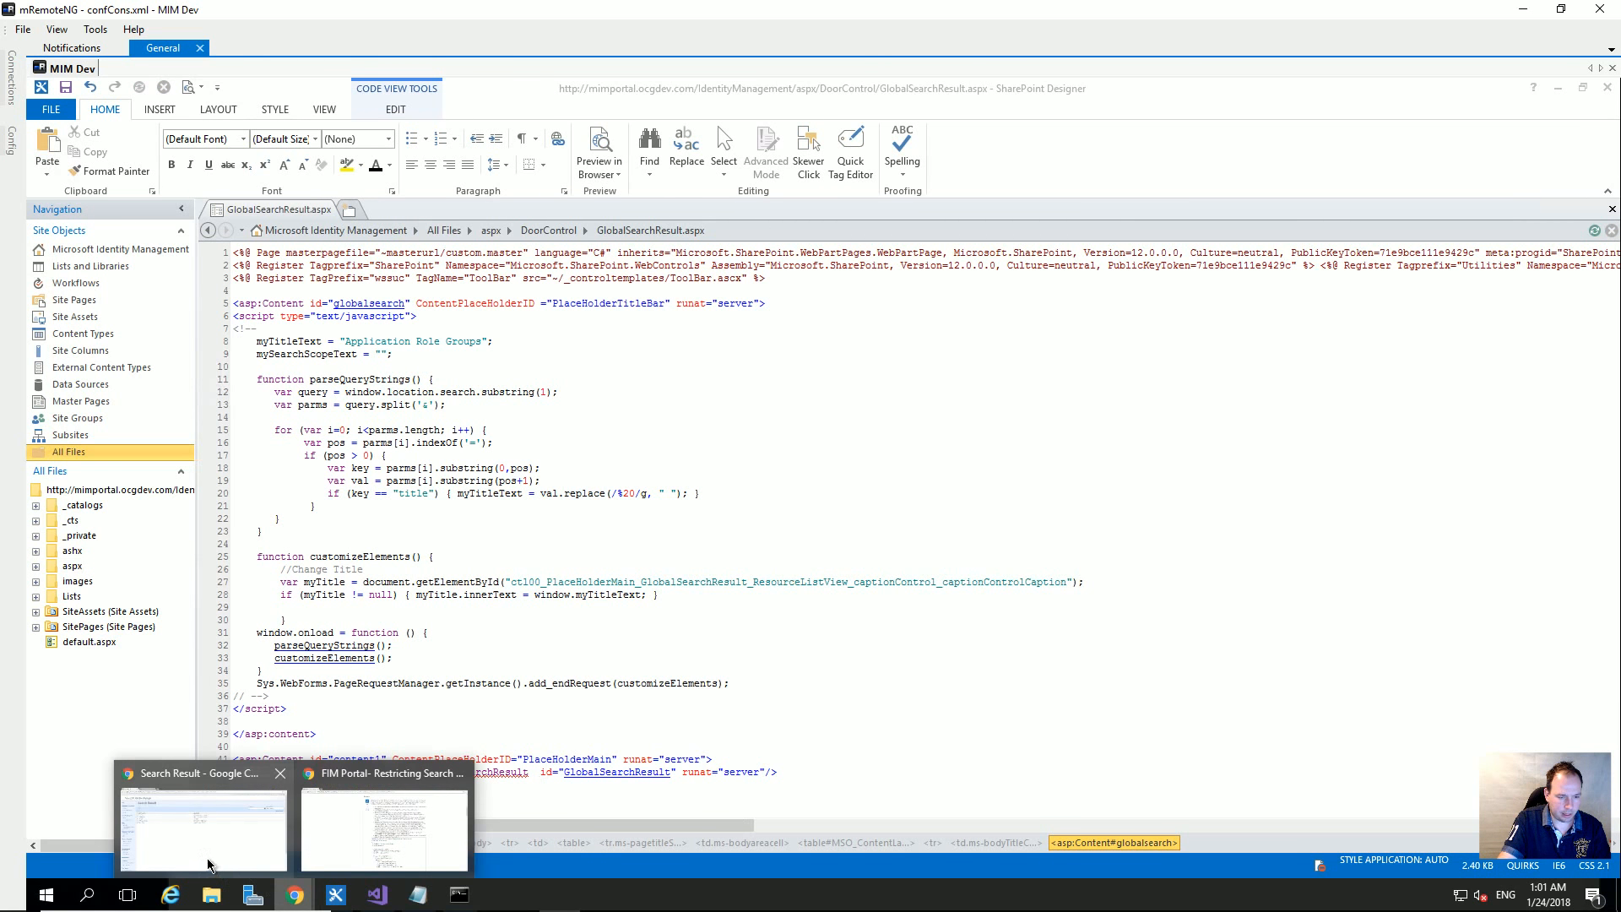
{"action": "left_click", "coordinate": [209, 861]}
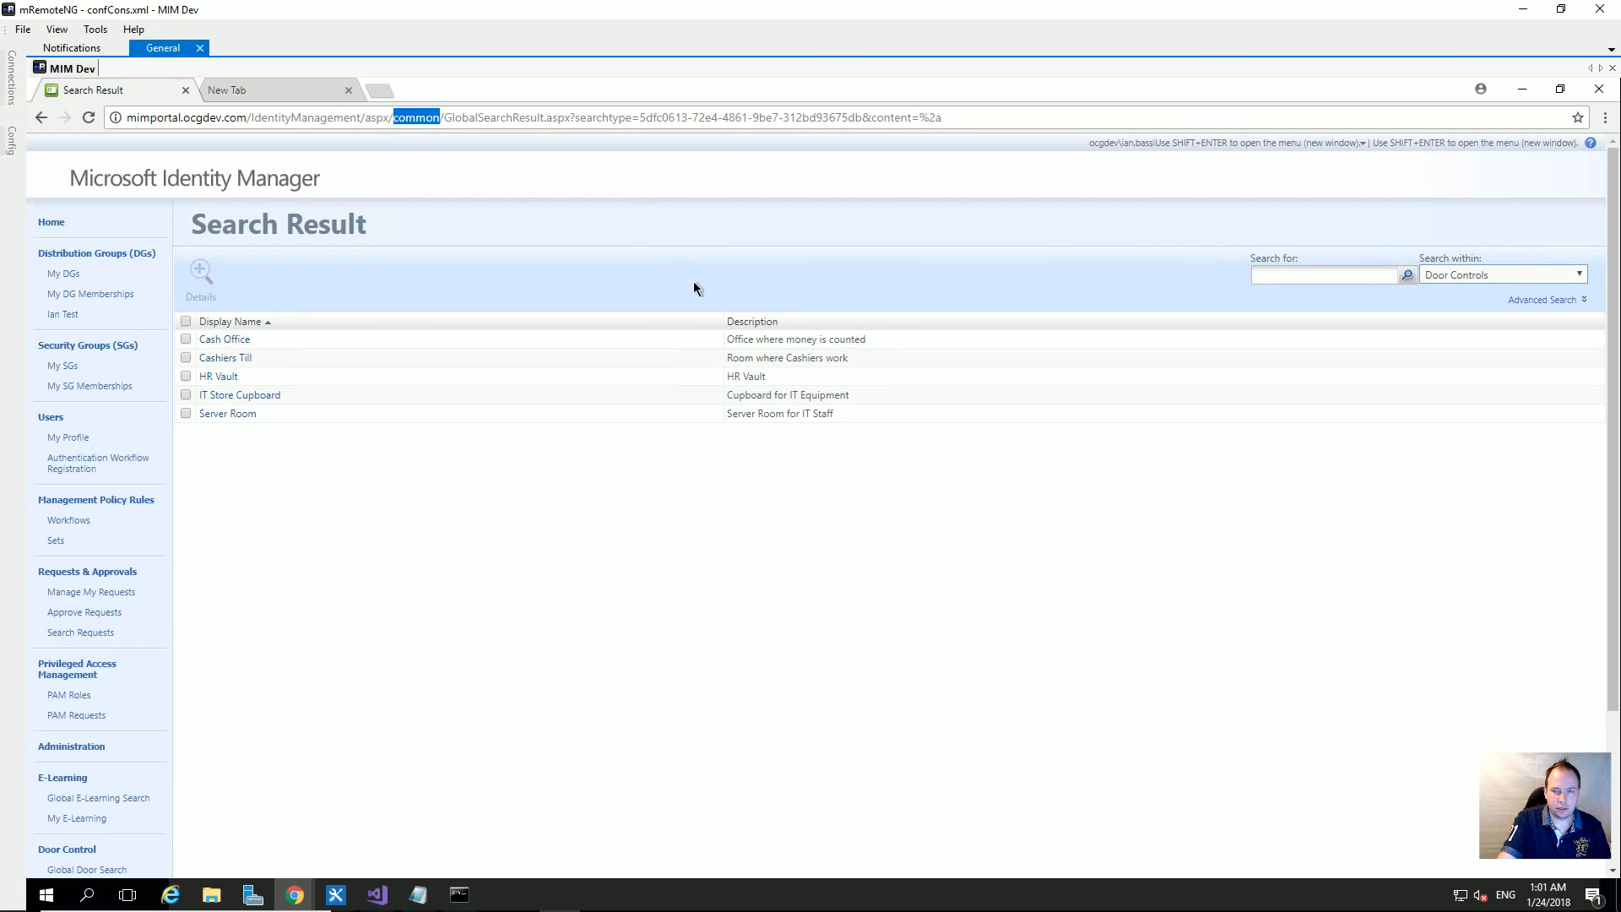
{"action": "type", "text": "DoorControl"}
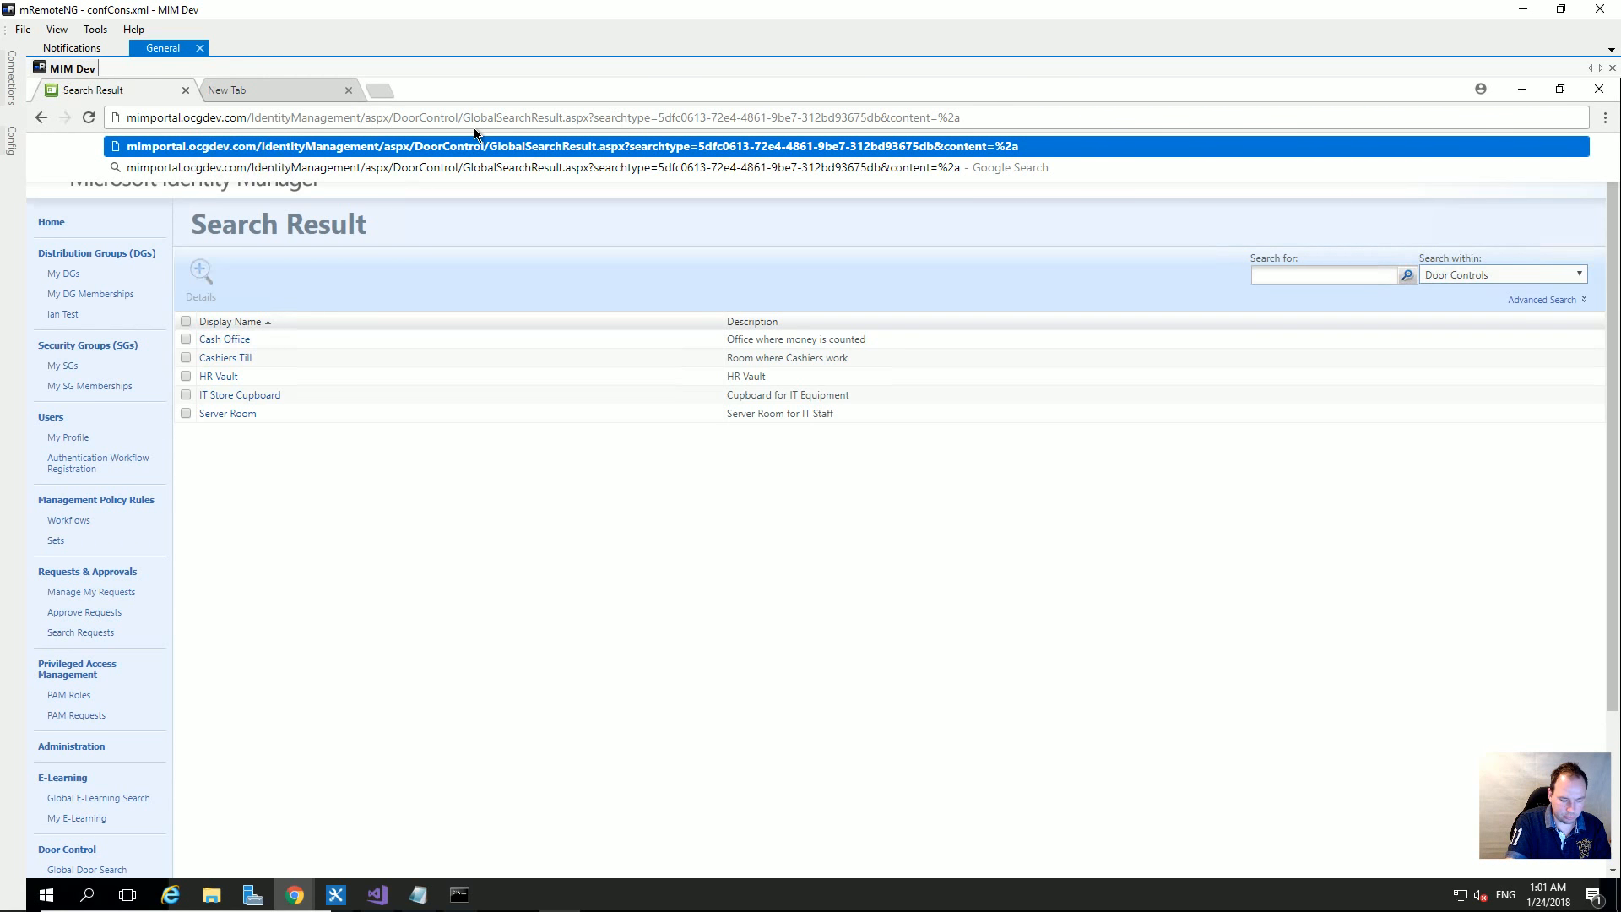
{"action": "type", "text": "&"}
{"action": "type", "text": "ti"}
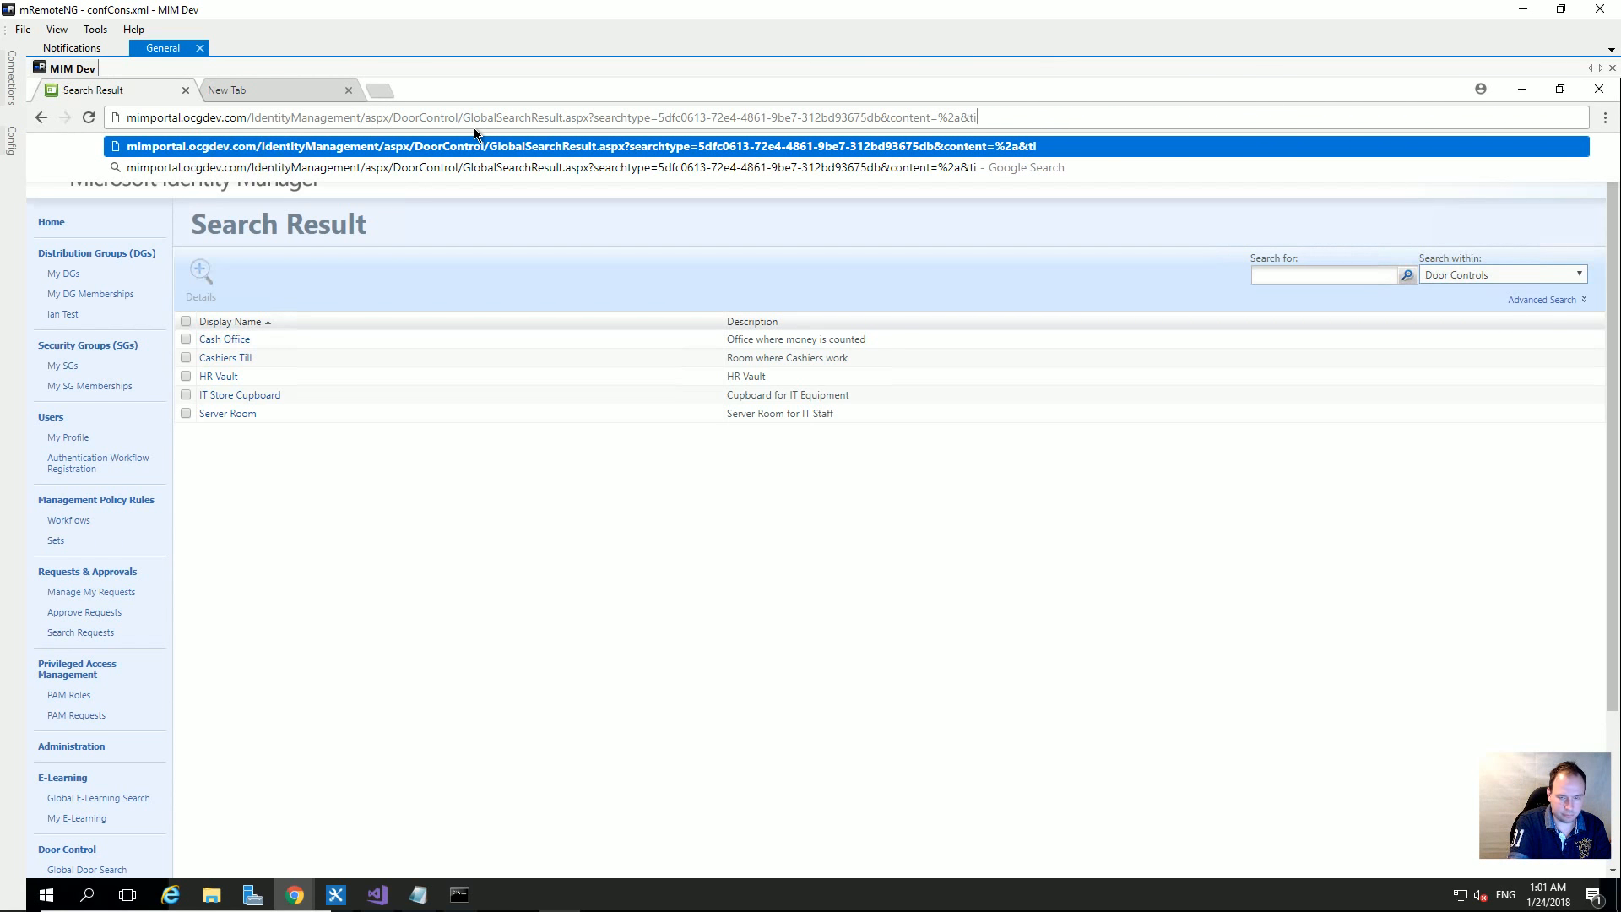
{"action": "type", "text": "tle=\""}
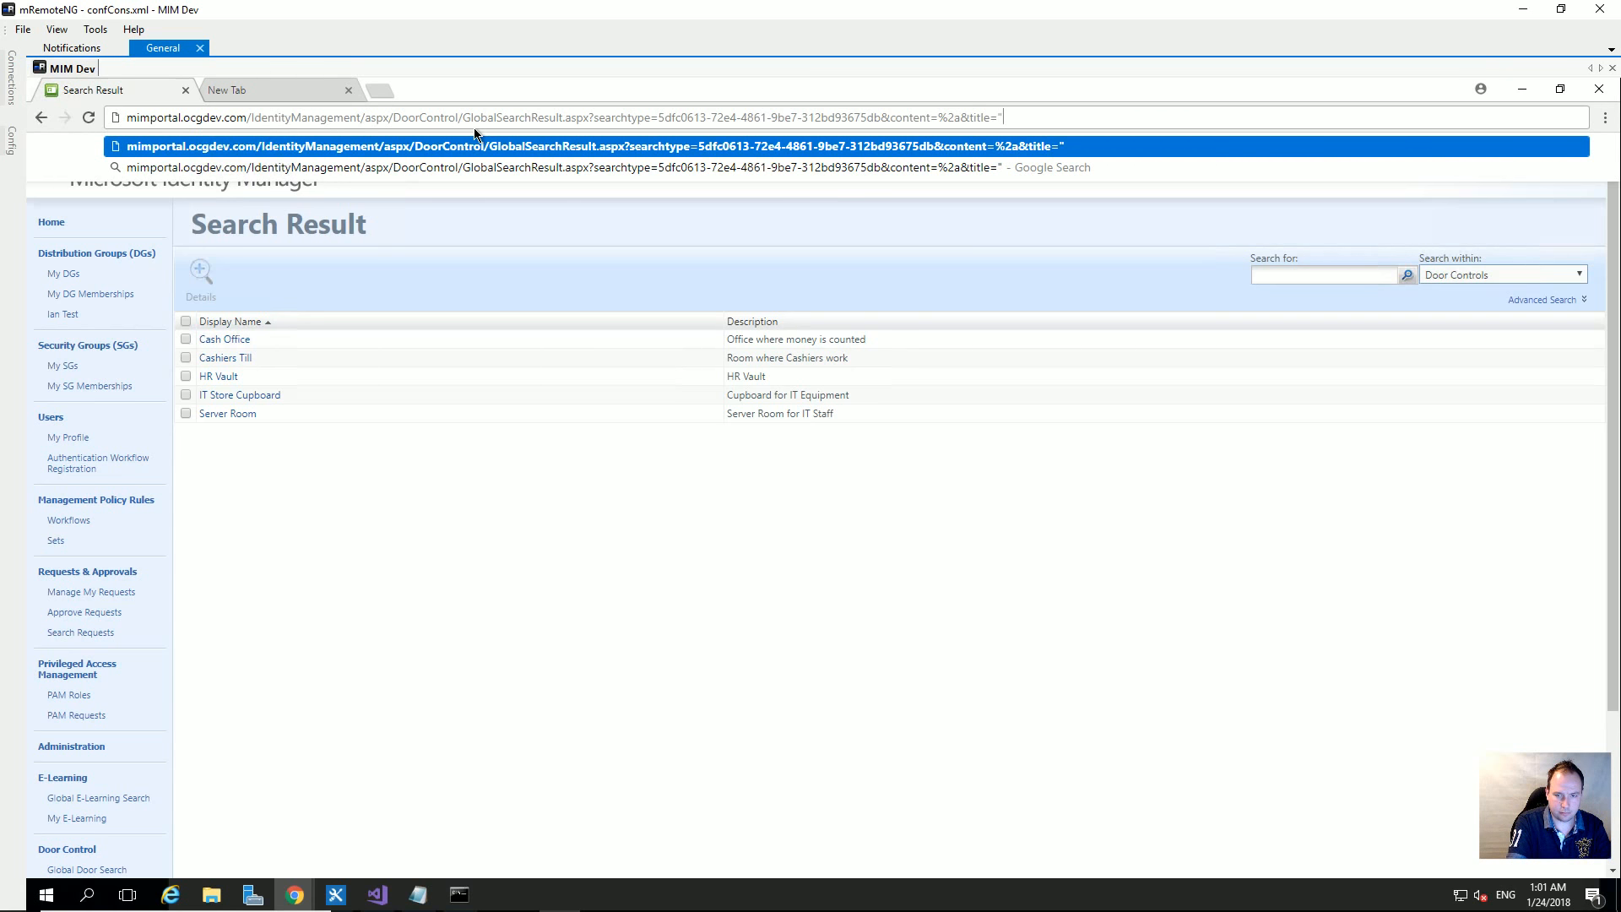
{"action": "key", "text": "BackSpace"}
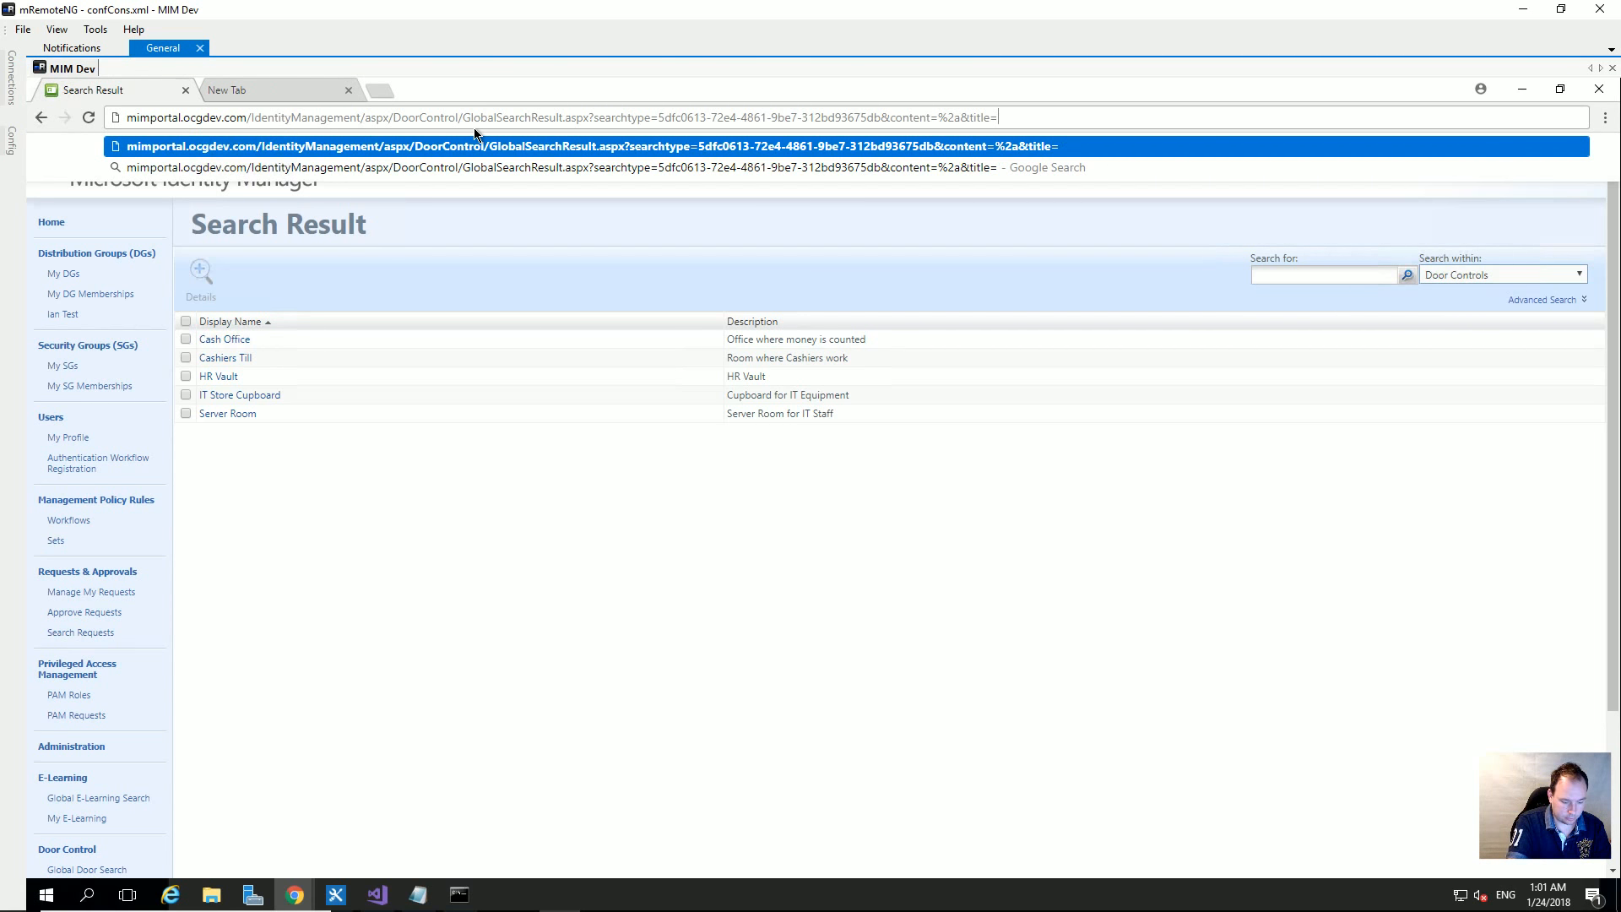
{"action": "type", "text": "Glob"}
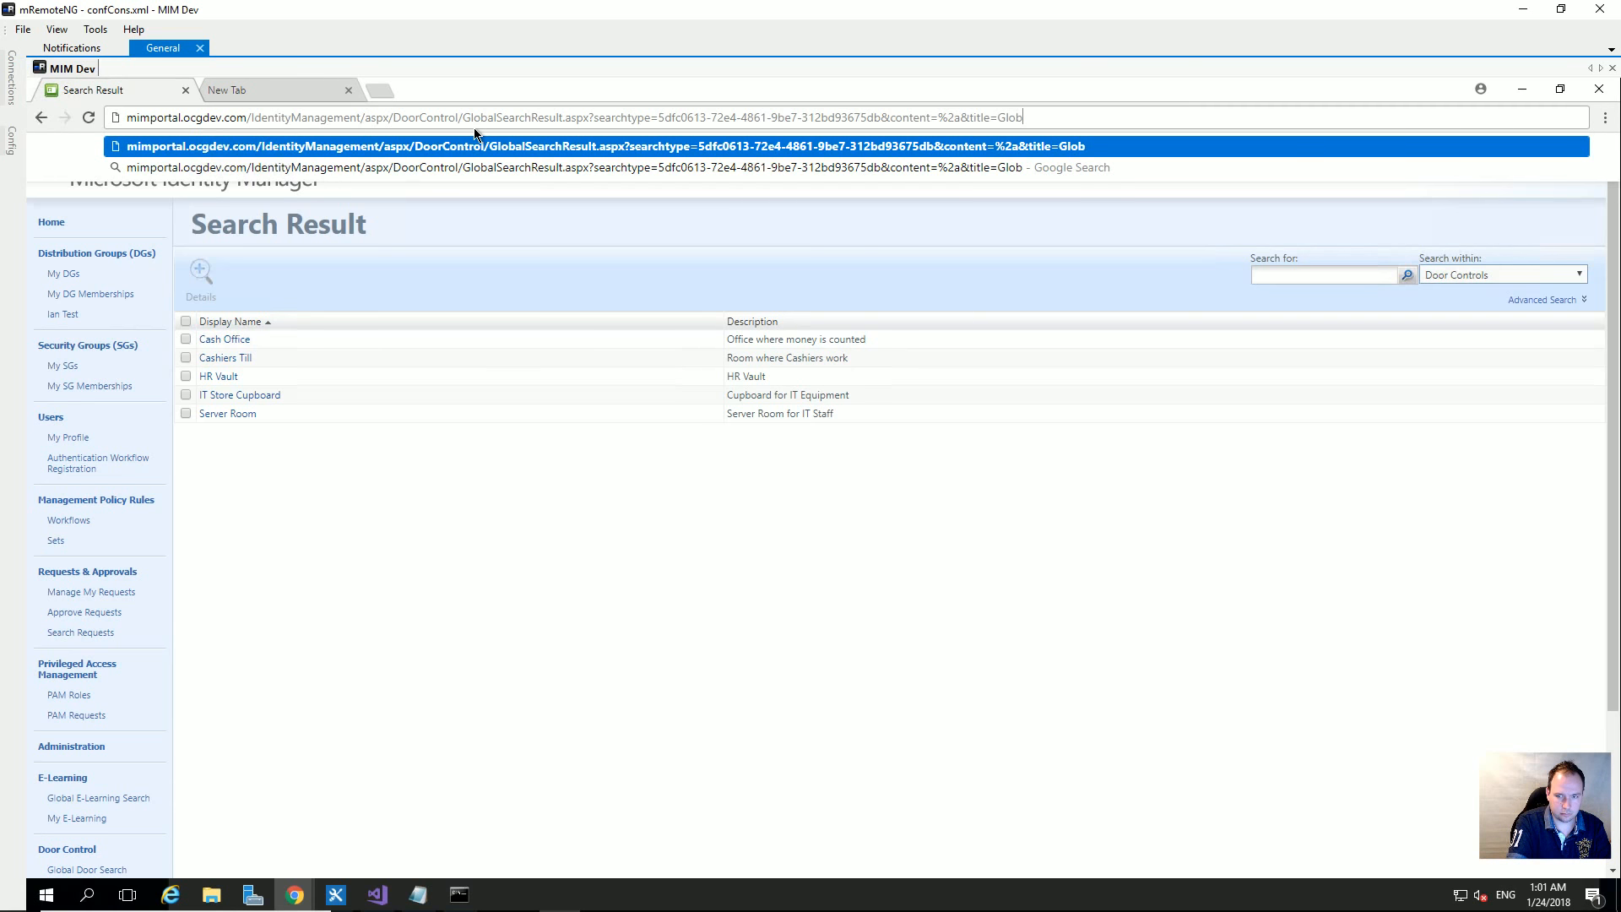
{"action": "key", "text": "BackSpace"}
{"action": "key", "text": "BackSpace"}
{"action": "key", "text": "BackSpace"}
{"action": "key", "text": "BackSpace"}
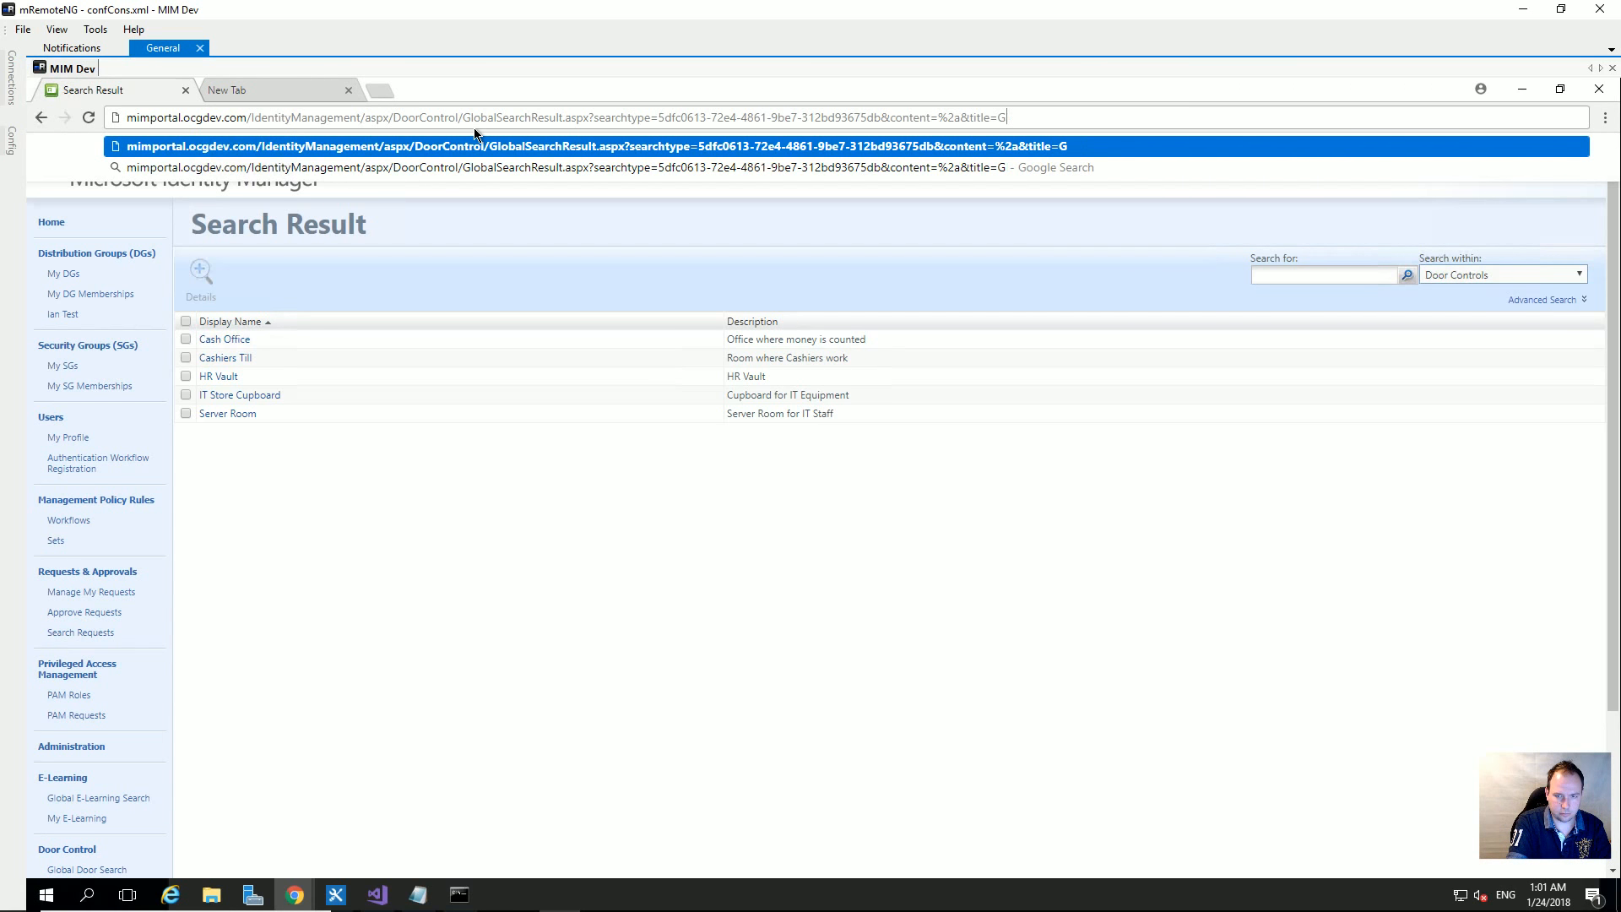
{"action": "type", "text": "Door Control"}
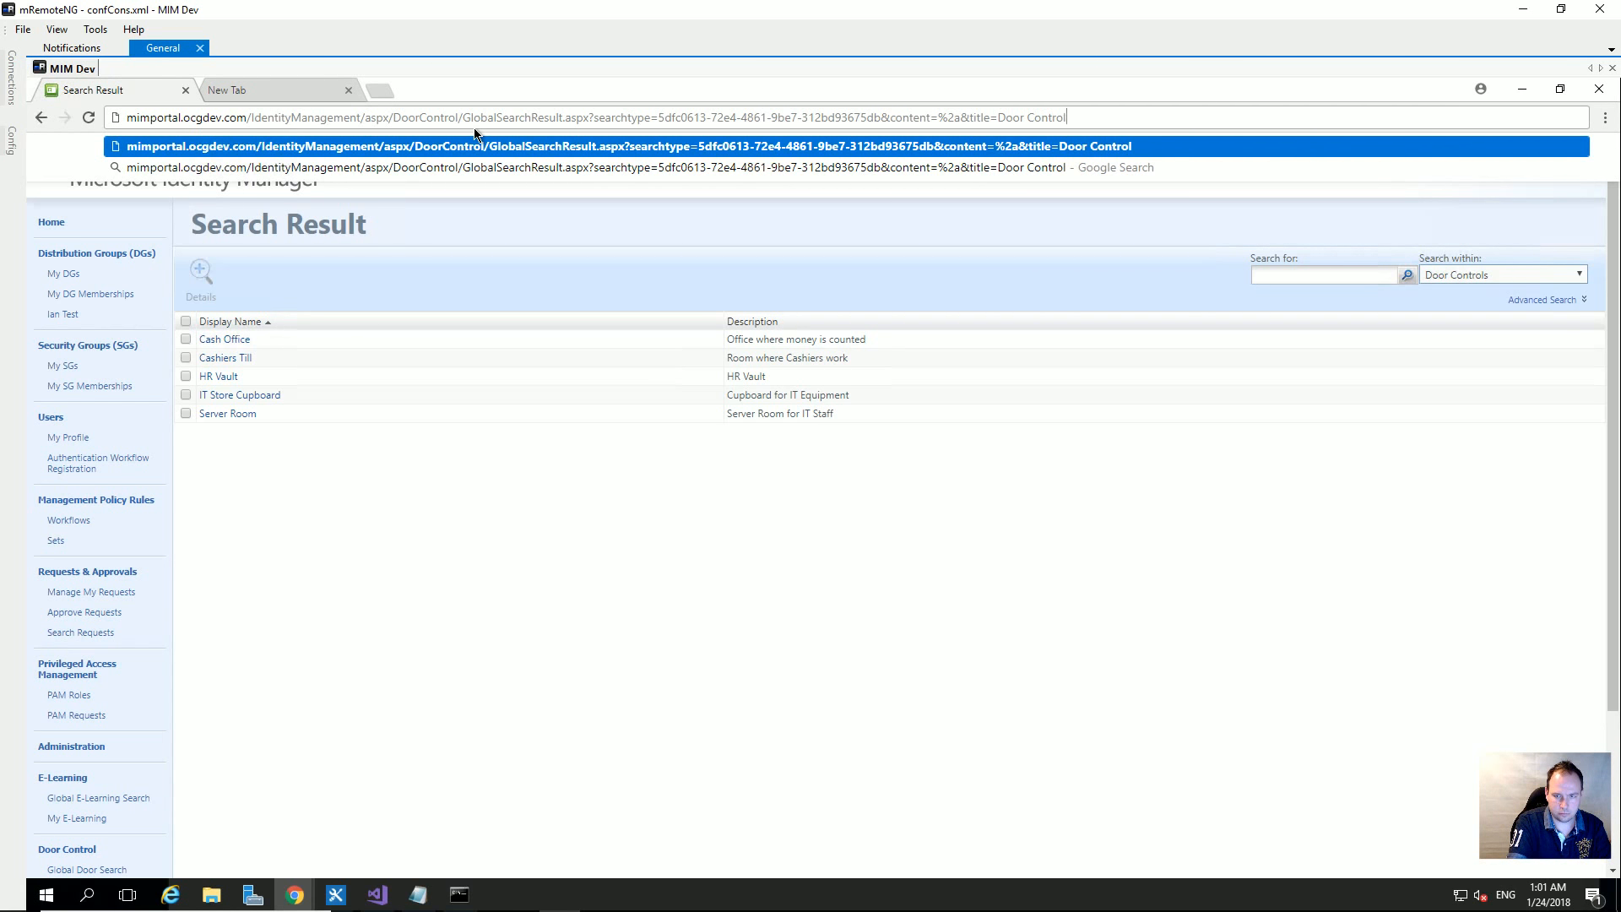
{"action": "type", "text": " Global Search"}
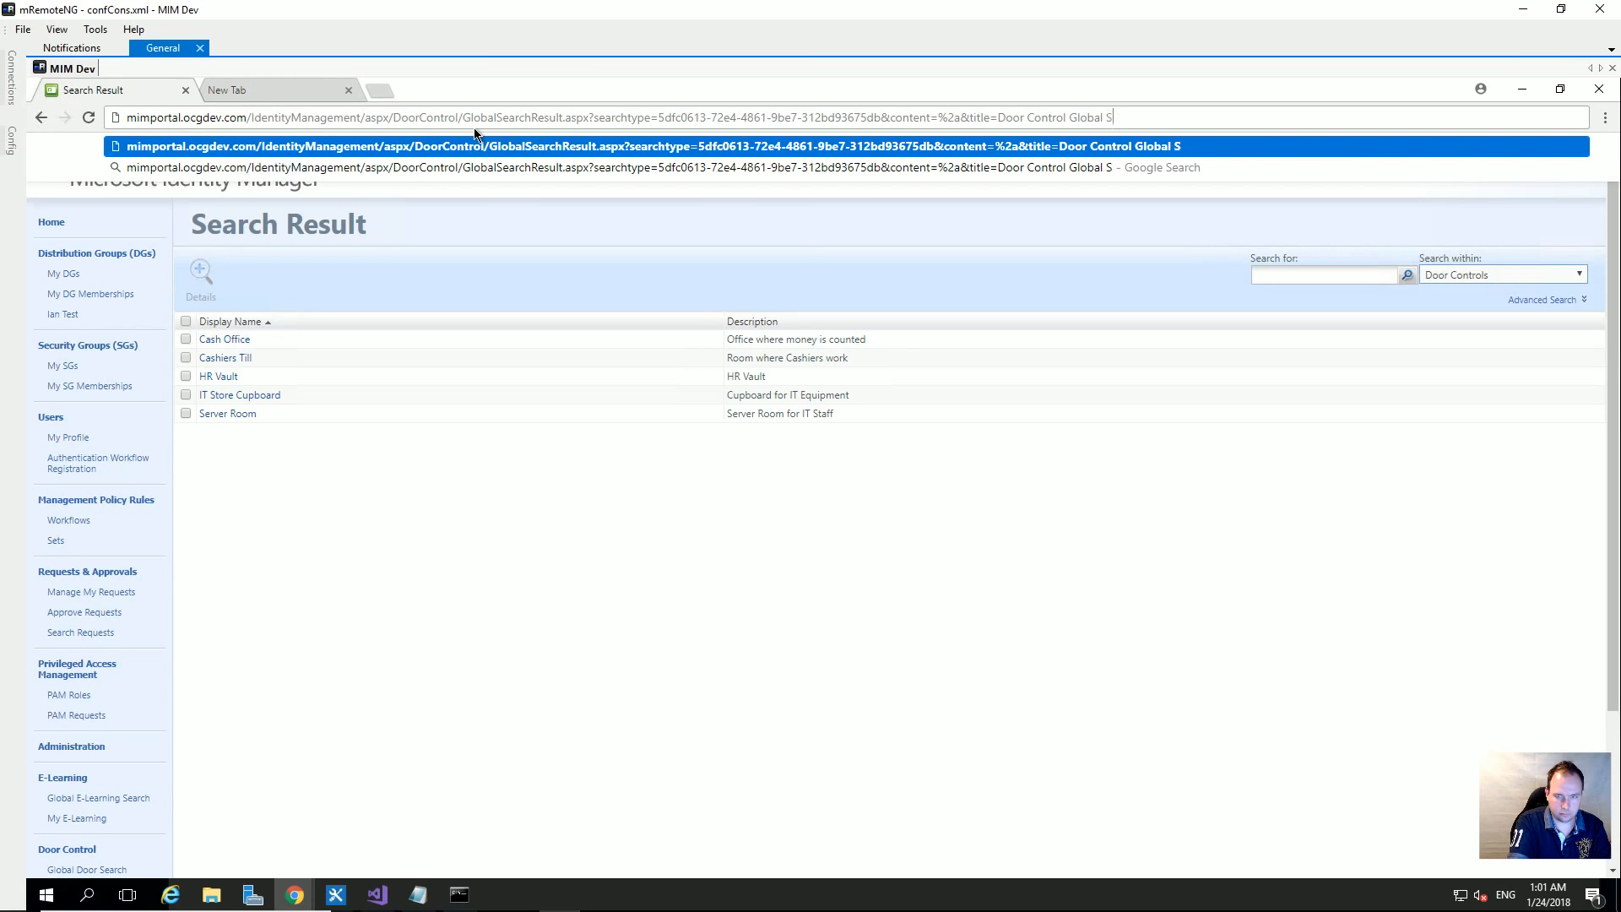
{"action": "key", "text": "Return"}
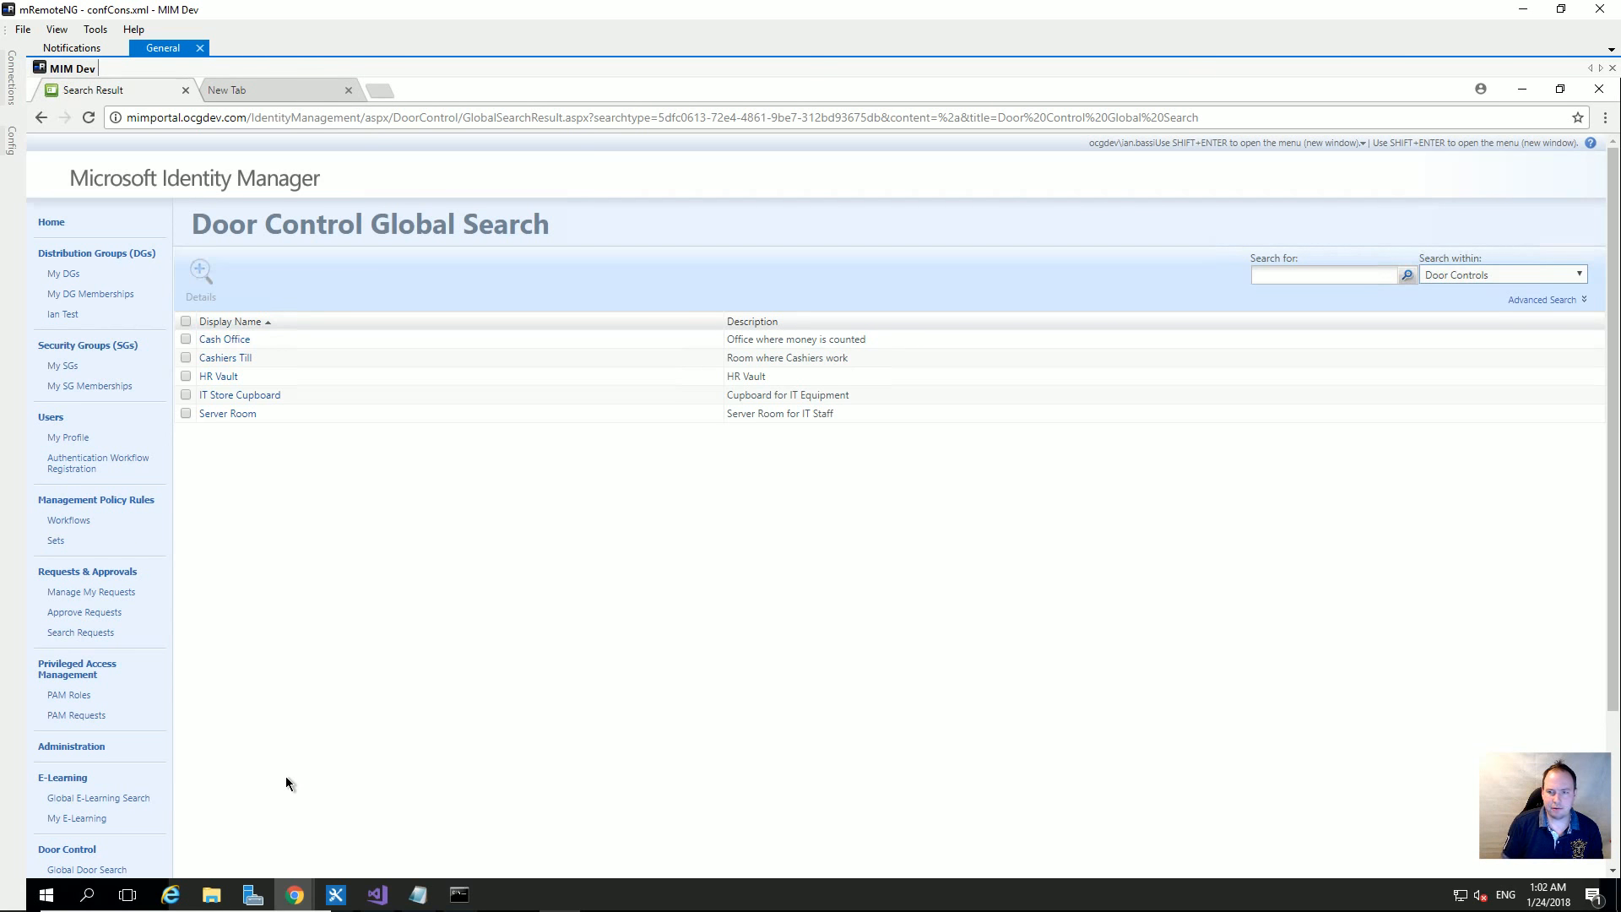
- Review the TechNet forum answer on restricting FIM Portal search scopes, including its full aspx script, and return to the portal search page
{"action": "left_click", "coordinate": [294, 894]}
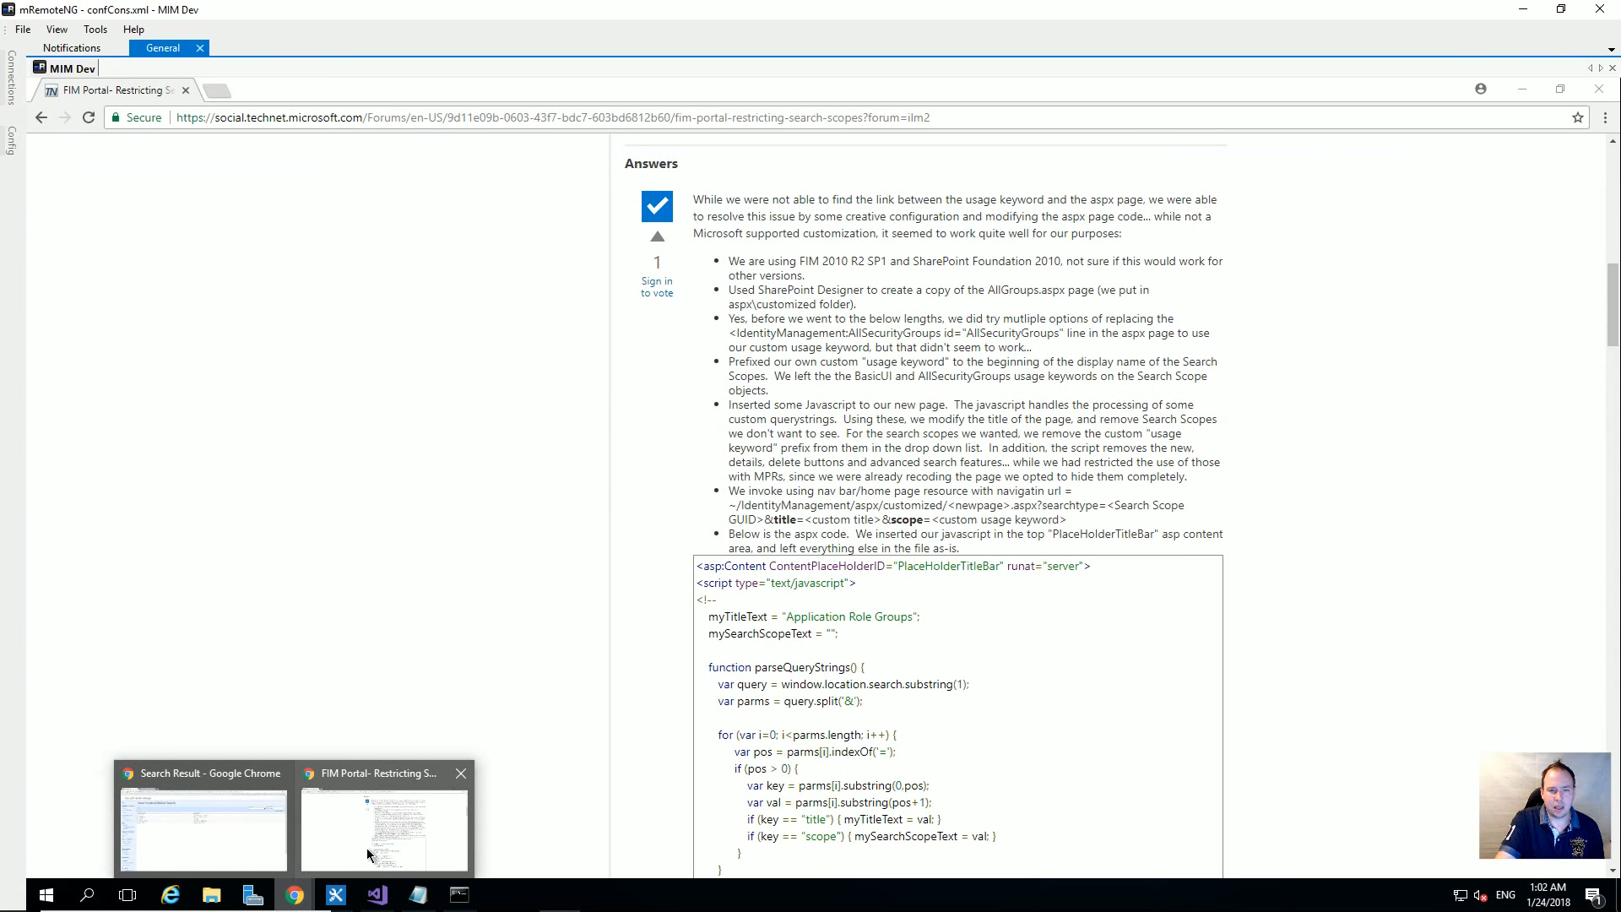
{"action": "left_click", "coordinate": [367, 848]}
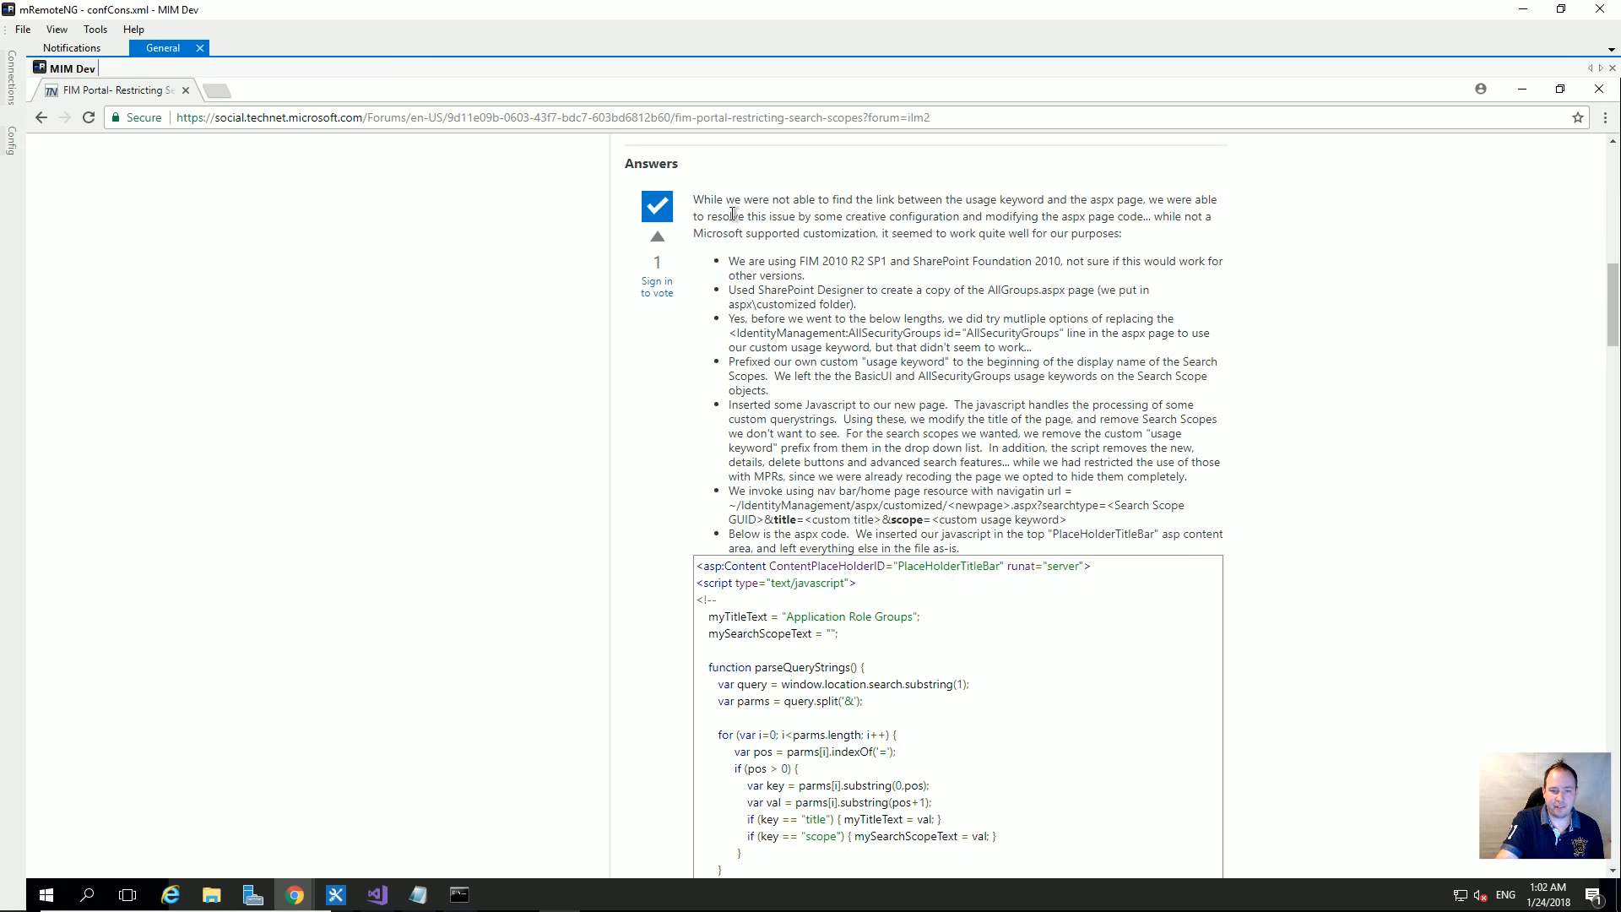
{"action": "scroll", "coordinate": [735, 363], "scroll_direction": "down", "scroll_amount": 7}
{"action": "scroll", "coordinate": [777, 380], "scroll_direction": "down", "scroll_amount": 5}
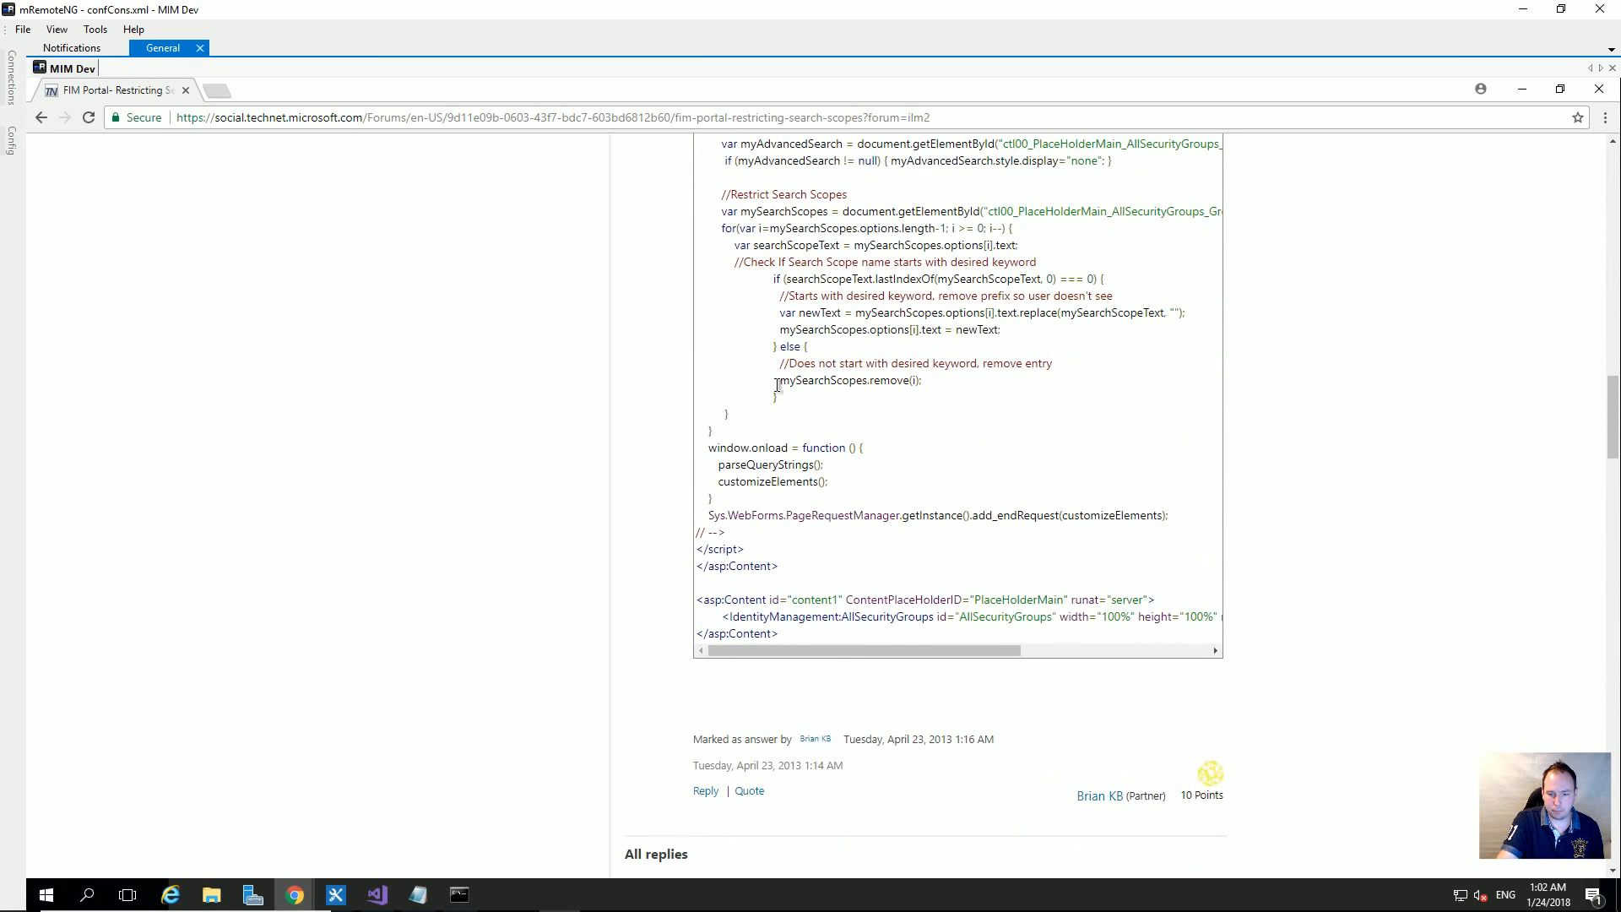
{"action": "scroll", "coordinate": [860, 585], "scroll_direction": "down", "scroll_amount": 1}
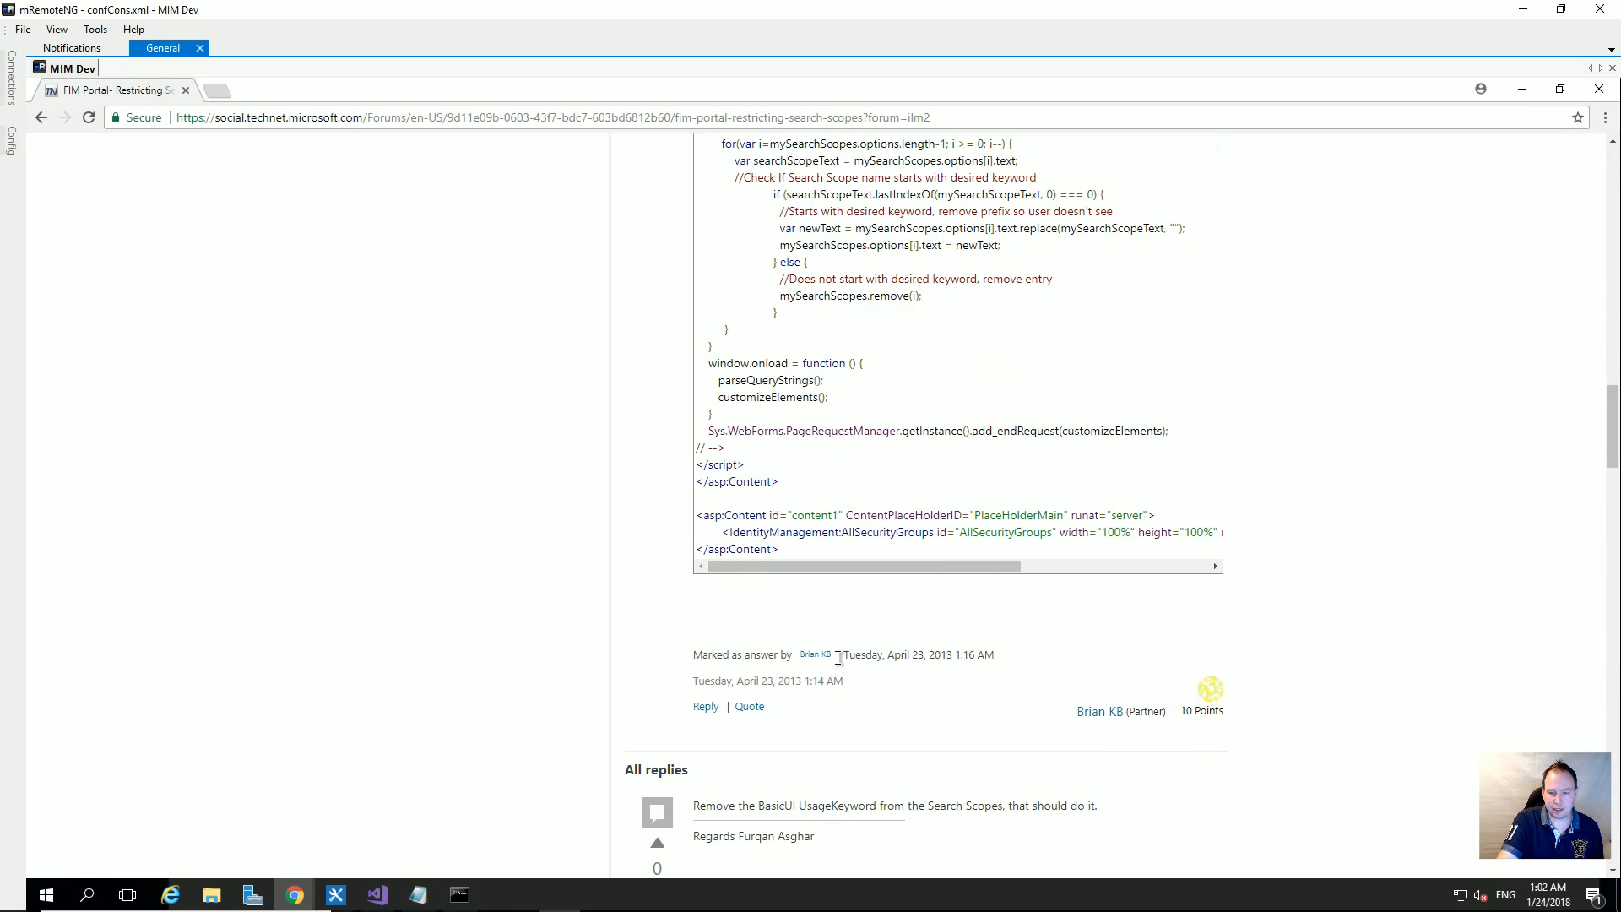
{"action": "scroll", "coordinate": [844, 640], "scroll_direction": "up", "scroll_amount": 3}
{"action": "scroll", "coordinate": [845, 640], "scroll_direction": "down", "scroll_amount": 3}
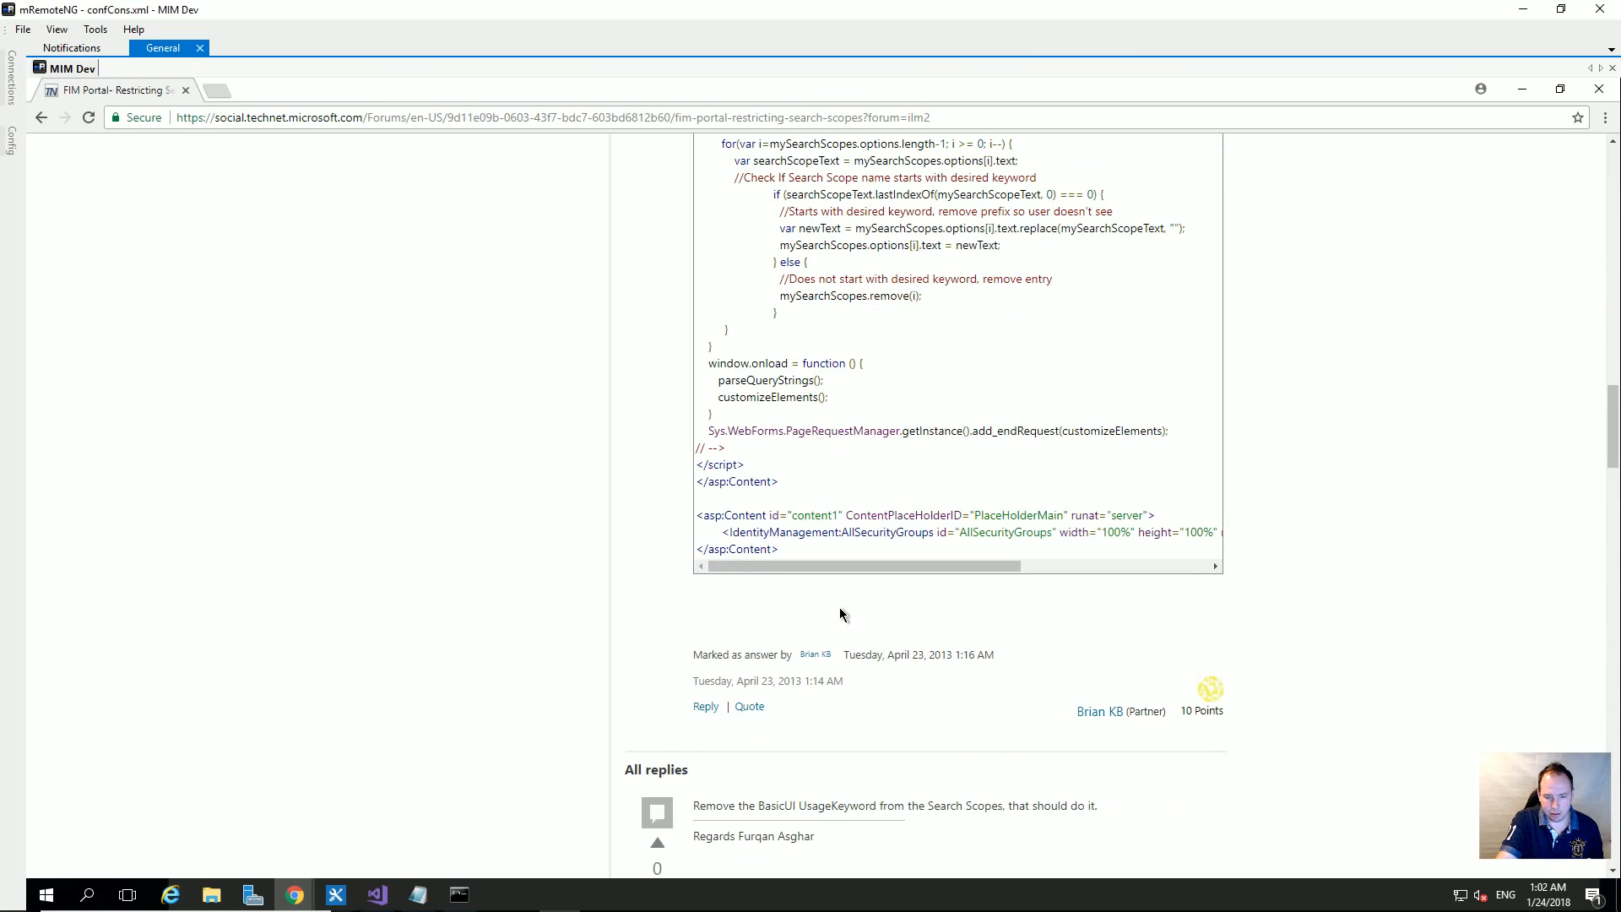
{"action": "scroll", "coordinate": [808, 673], "scroll_direction": "up", "scroll_amount": 13}
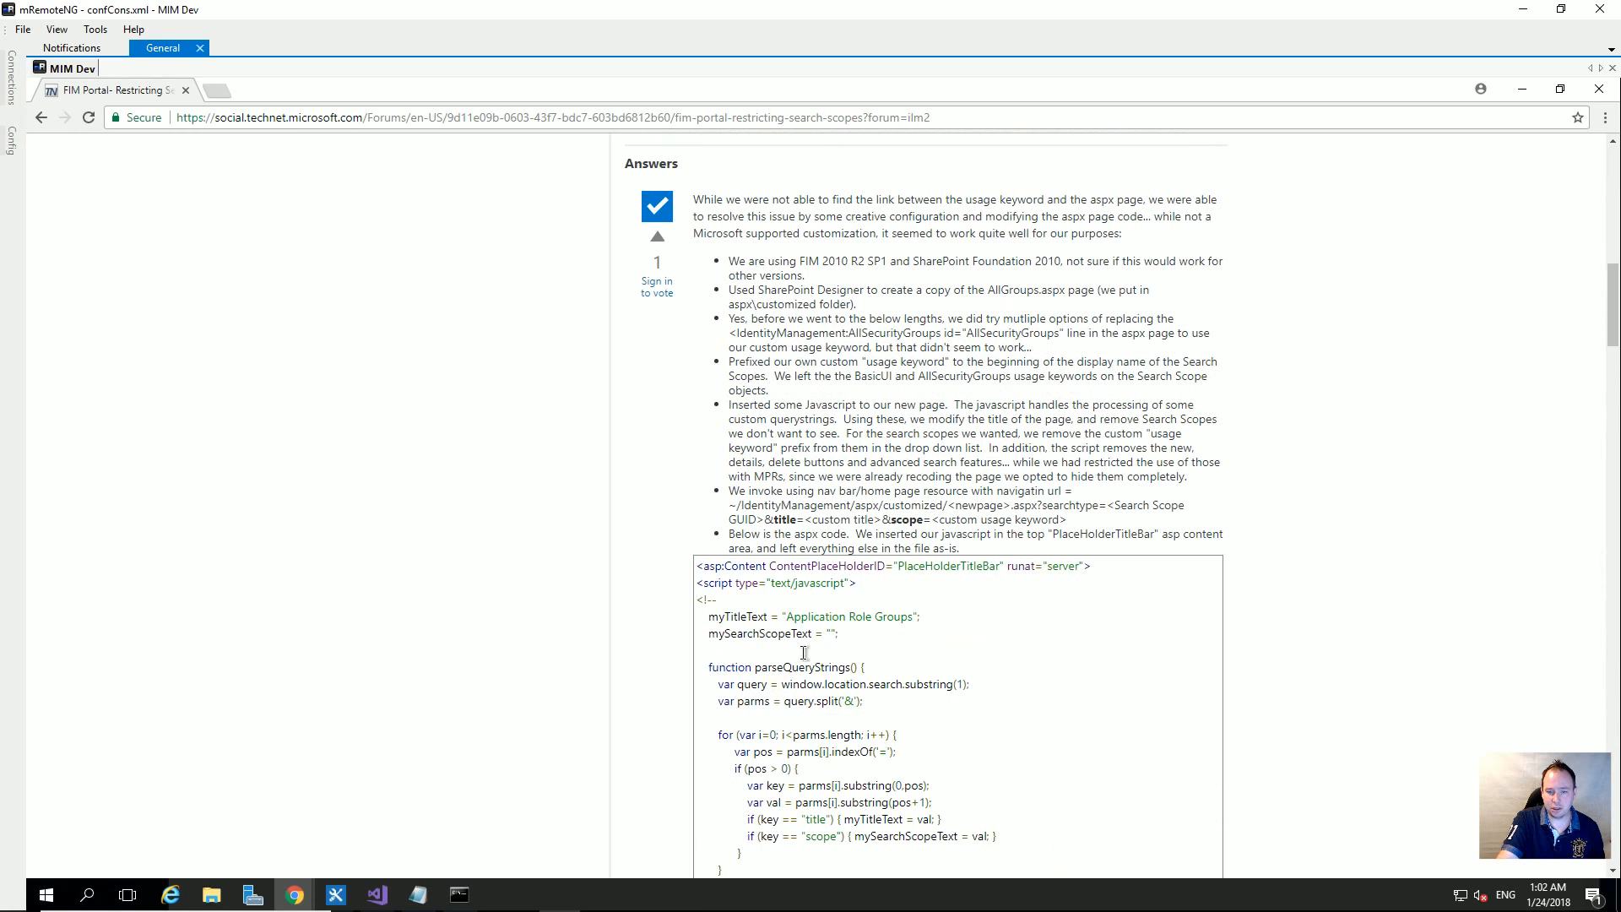
{"action": "scroll", "coordinate": [806, 629], "scroll_direction": "down", "scroll_amount": 1}
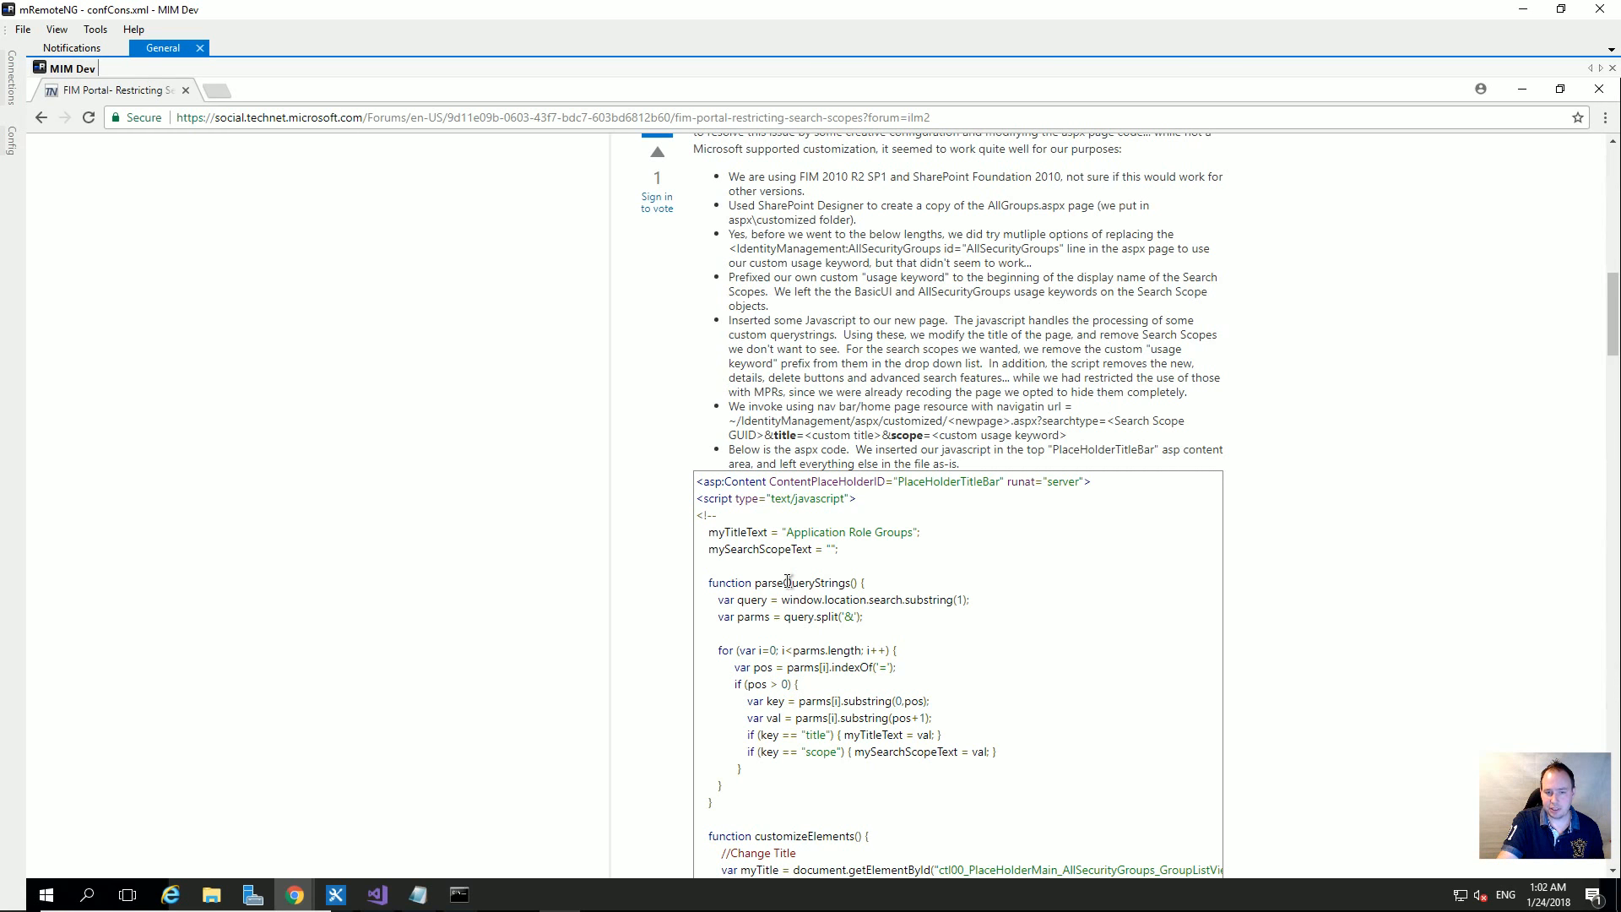
{"action": "scroll", "coordinate": [788, 581], "scroll_direction": "down", "scroll_amount": 1}
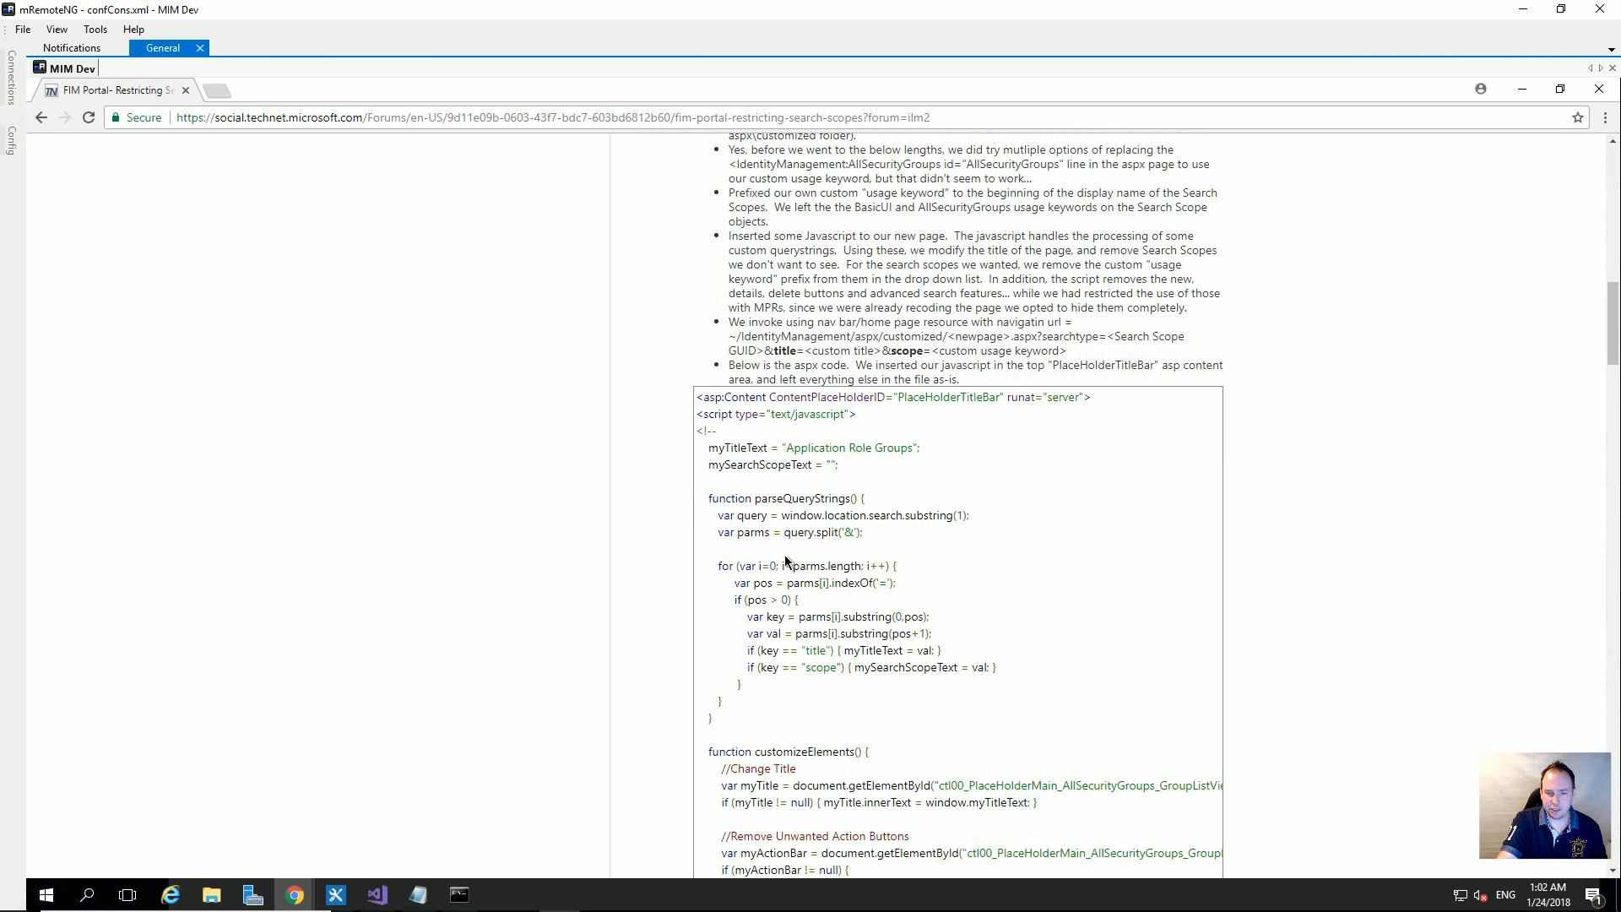
{"action": "scroll", "coordinate": [833, 560], "scroll_direction": "down", "scroll_amount": 3}
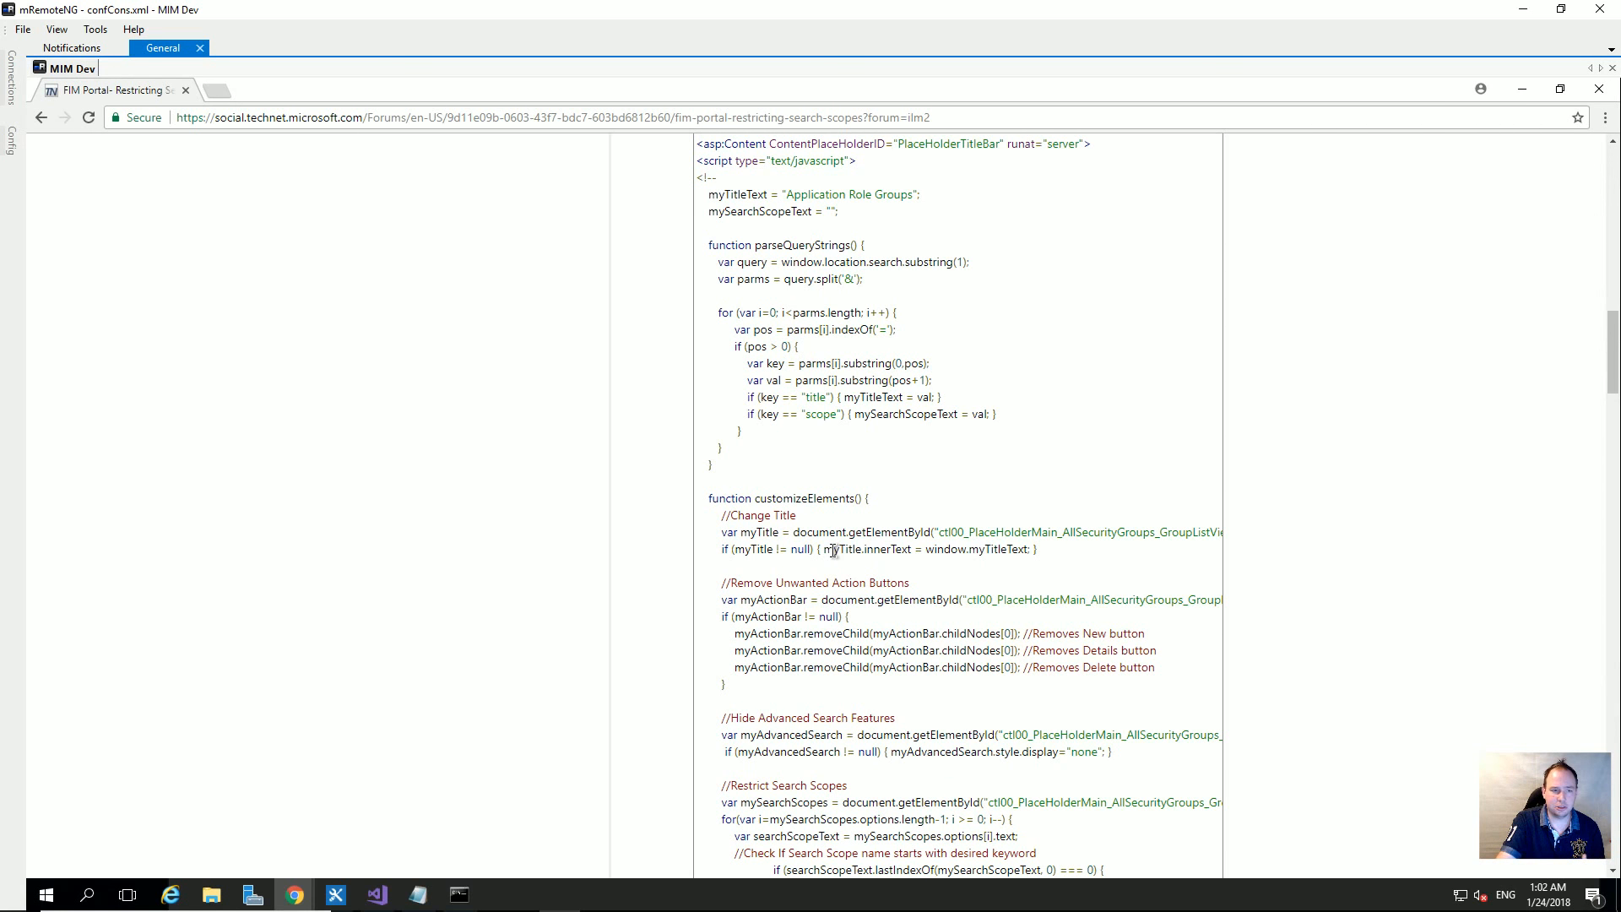
{"action": "scroll", "coordinate": [834, 550], "scroll_direction": "down", "scroll_amount": 2}
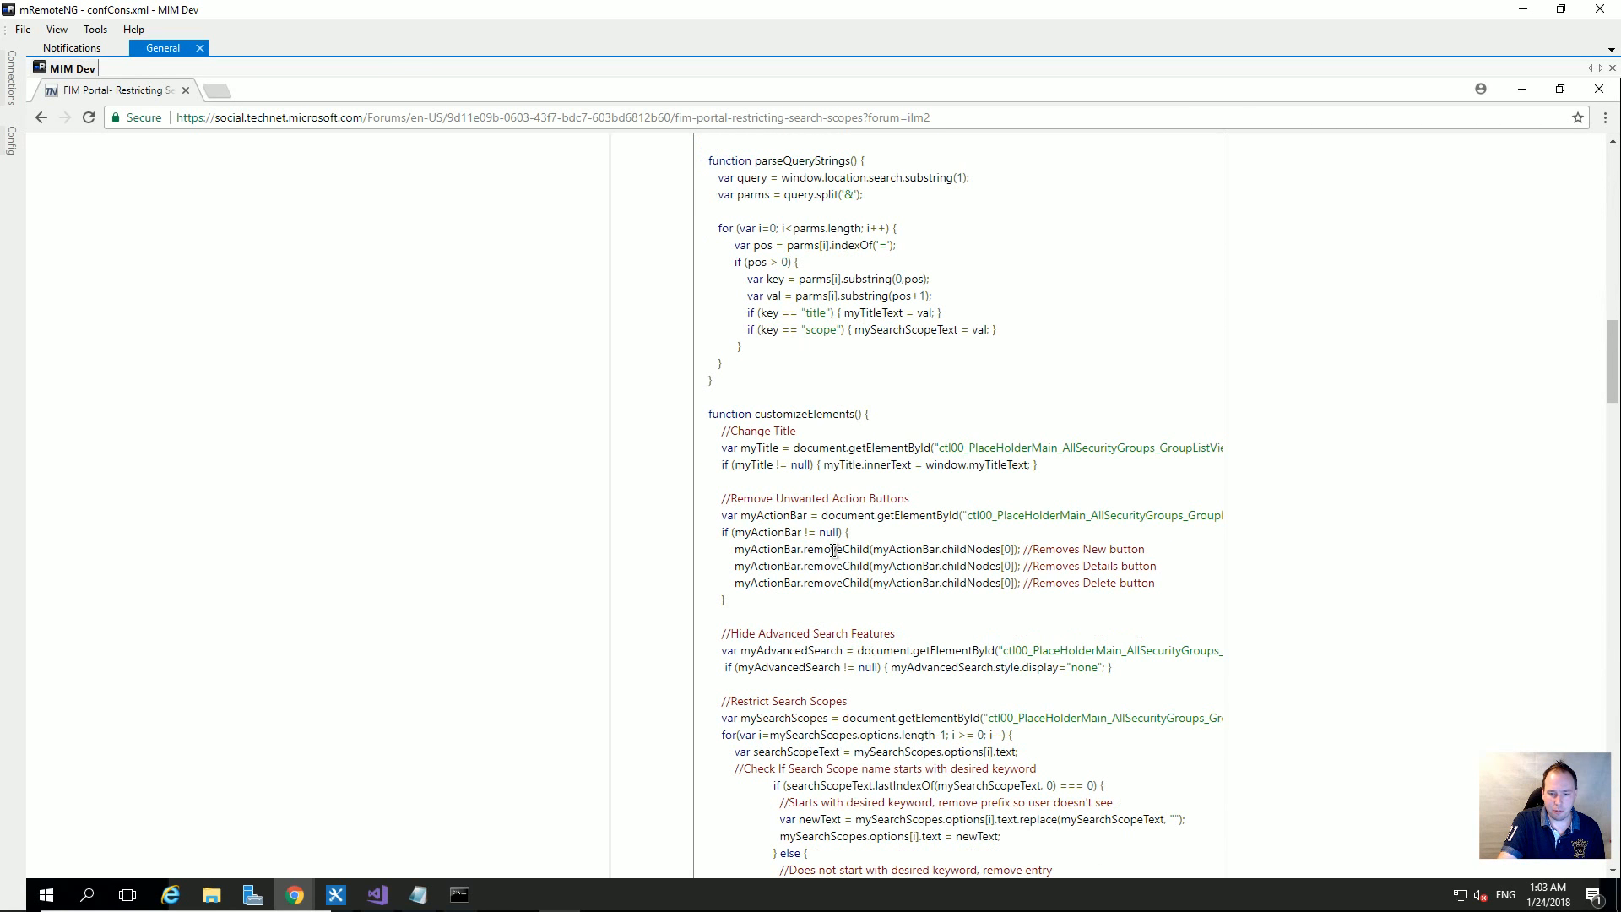
{"action": "scroll", "coordinate": [825, 544], "scroll_direction": "down", "scroll_amount": 7}
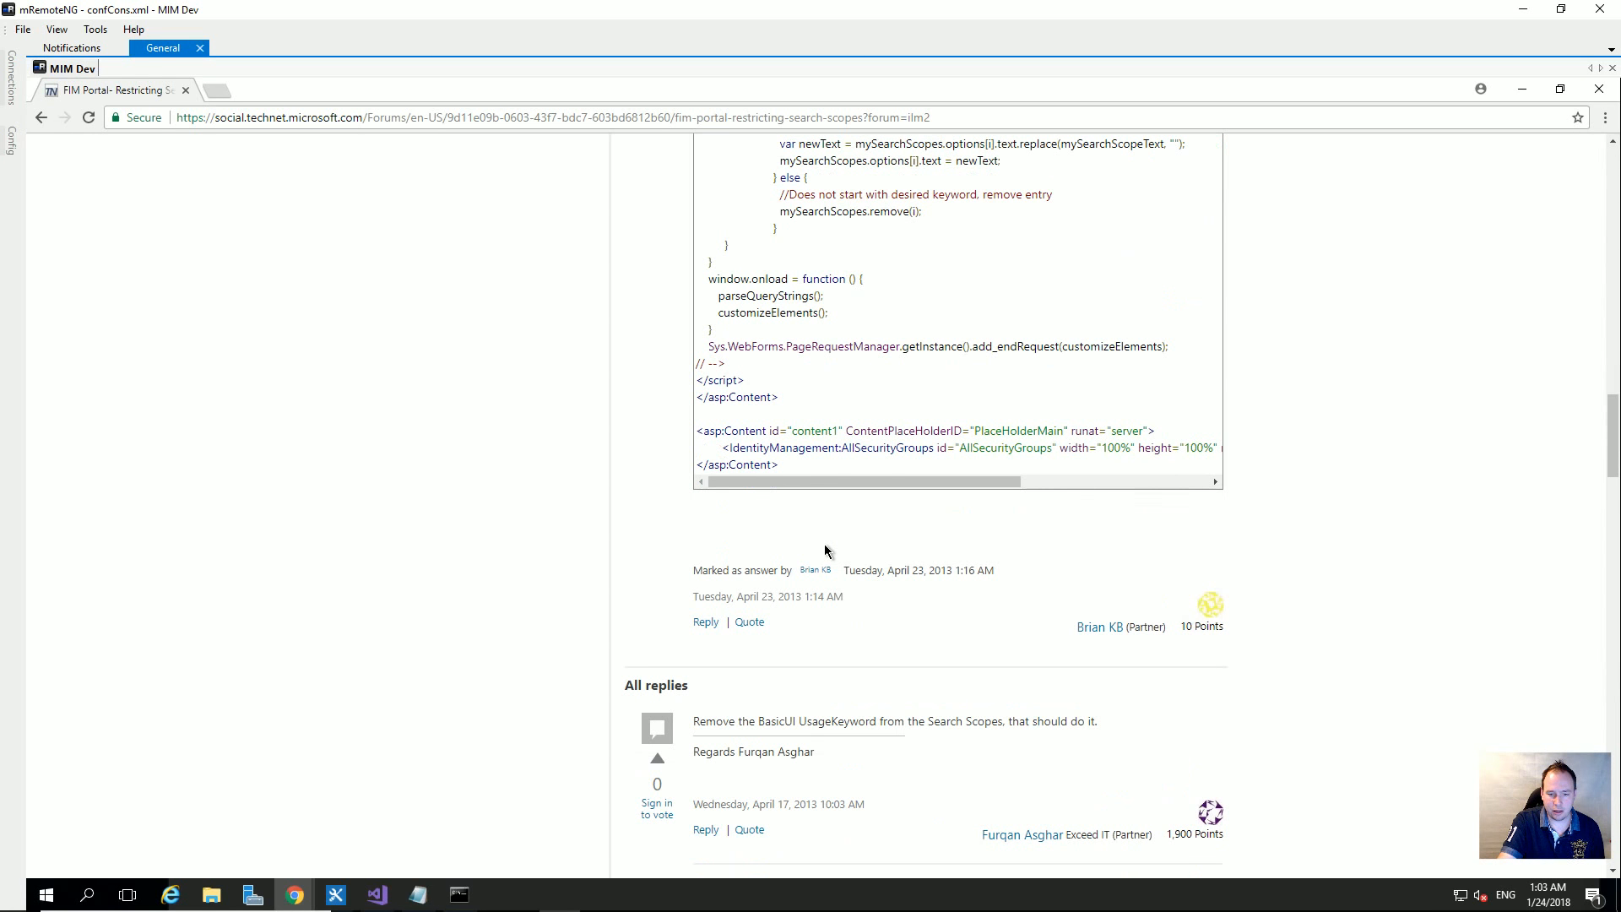
{"action": "scroll", "coordinate": [825, 550], "scroll_direction": "up", "scroll_amount": 1}
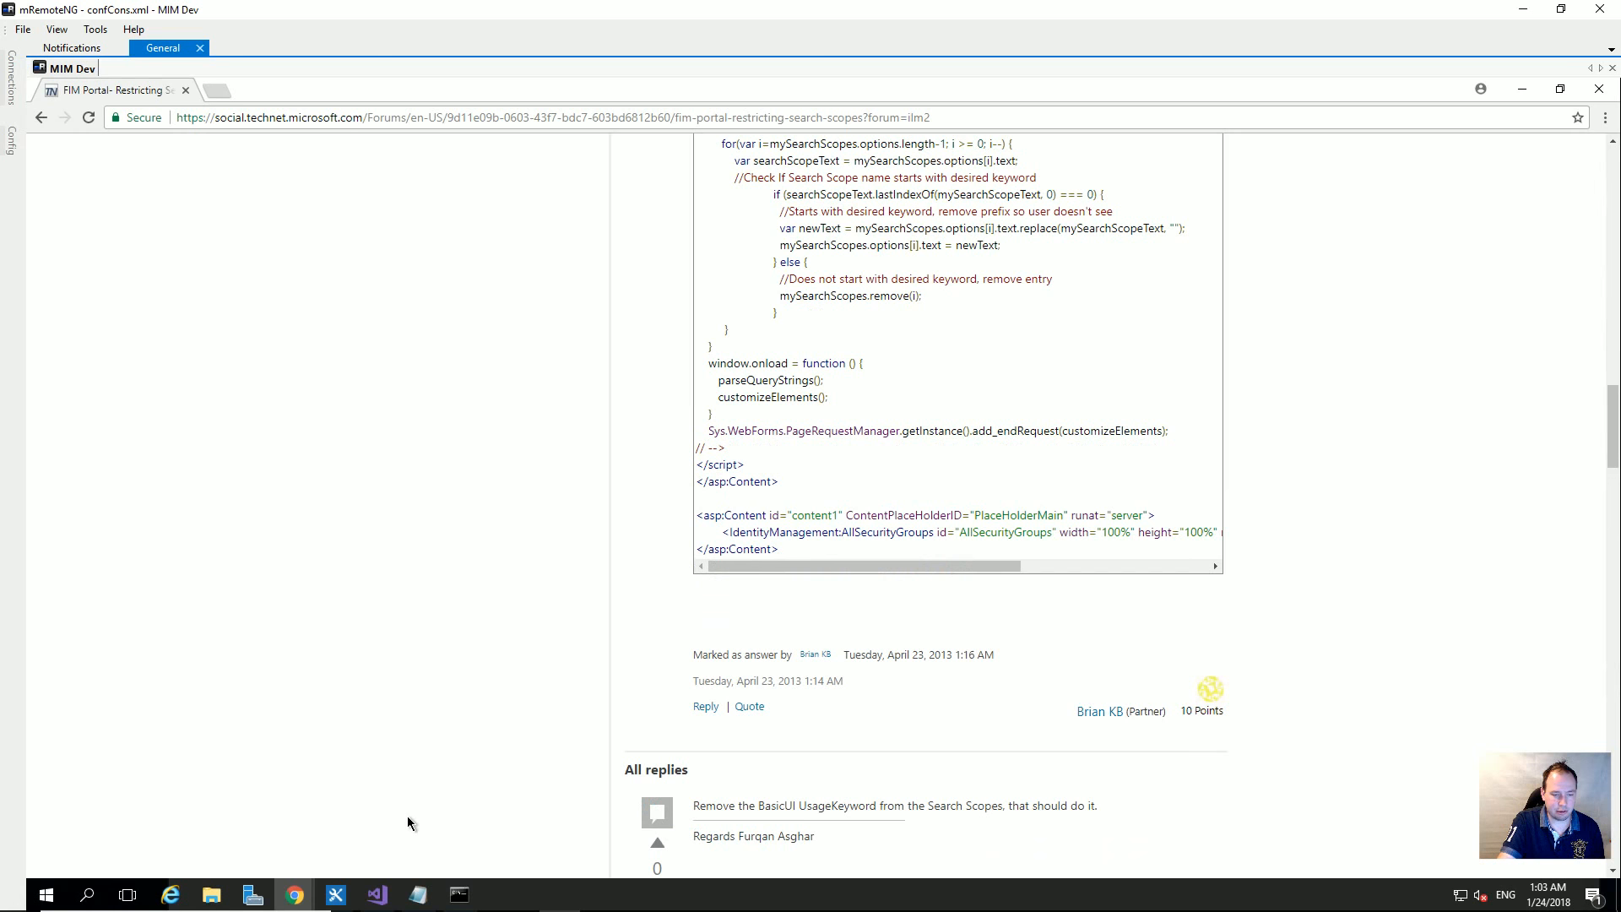
{"action": "mouse_move", "coordinate": [294, 894]}
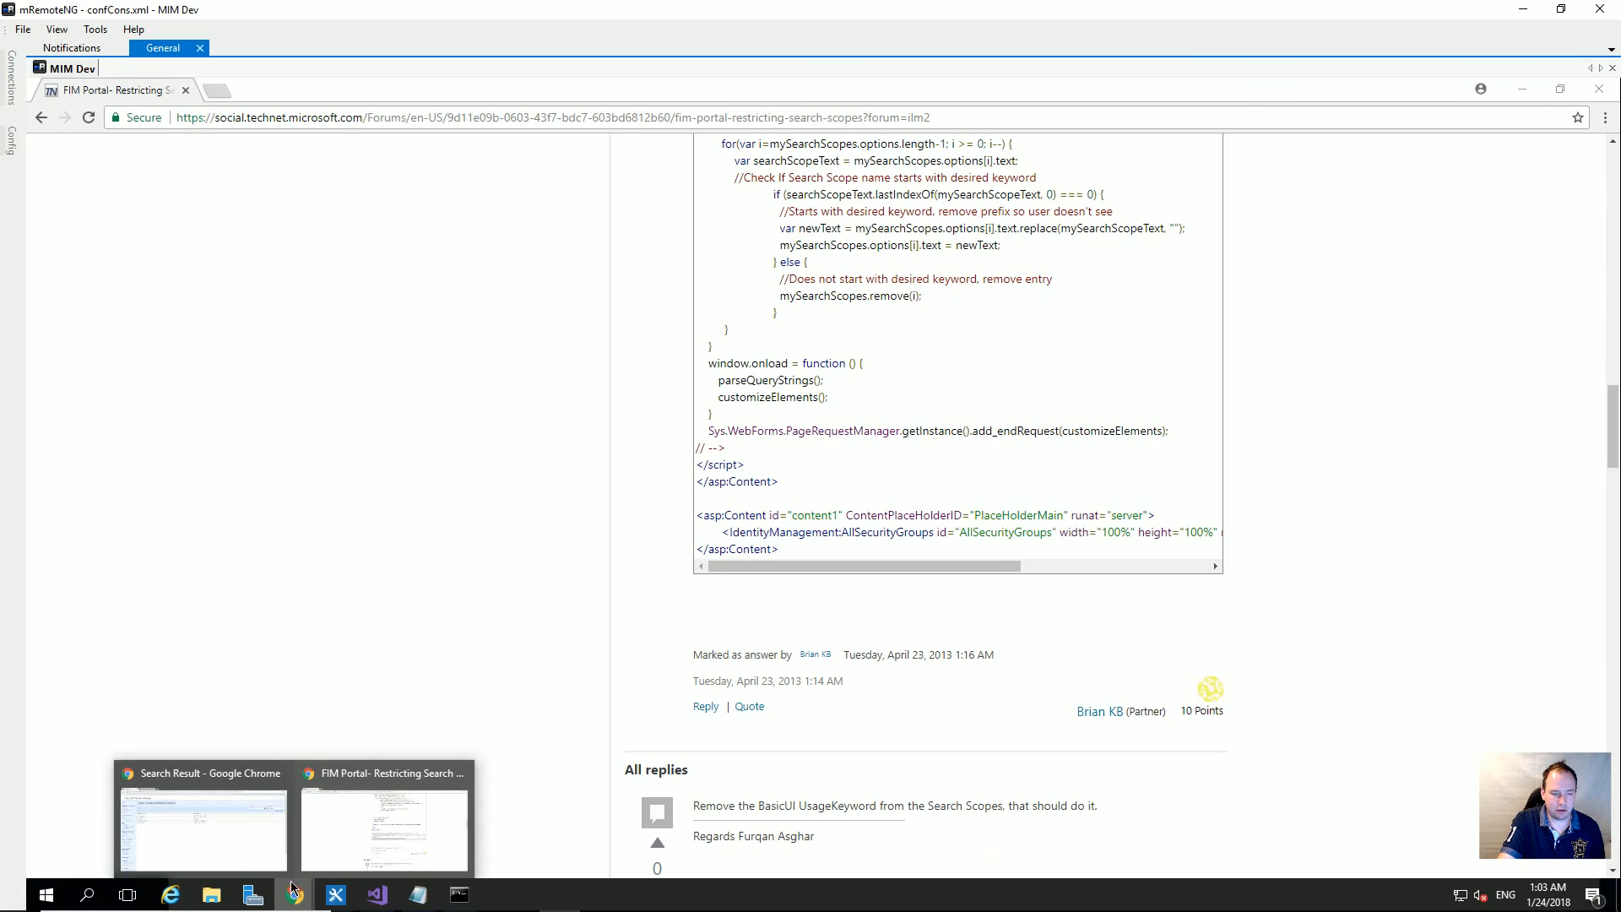
{"action": "left_click", "coordinate": [215, 820]}
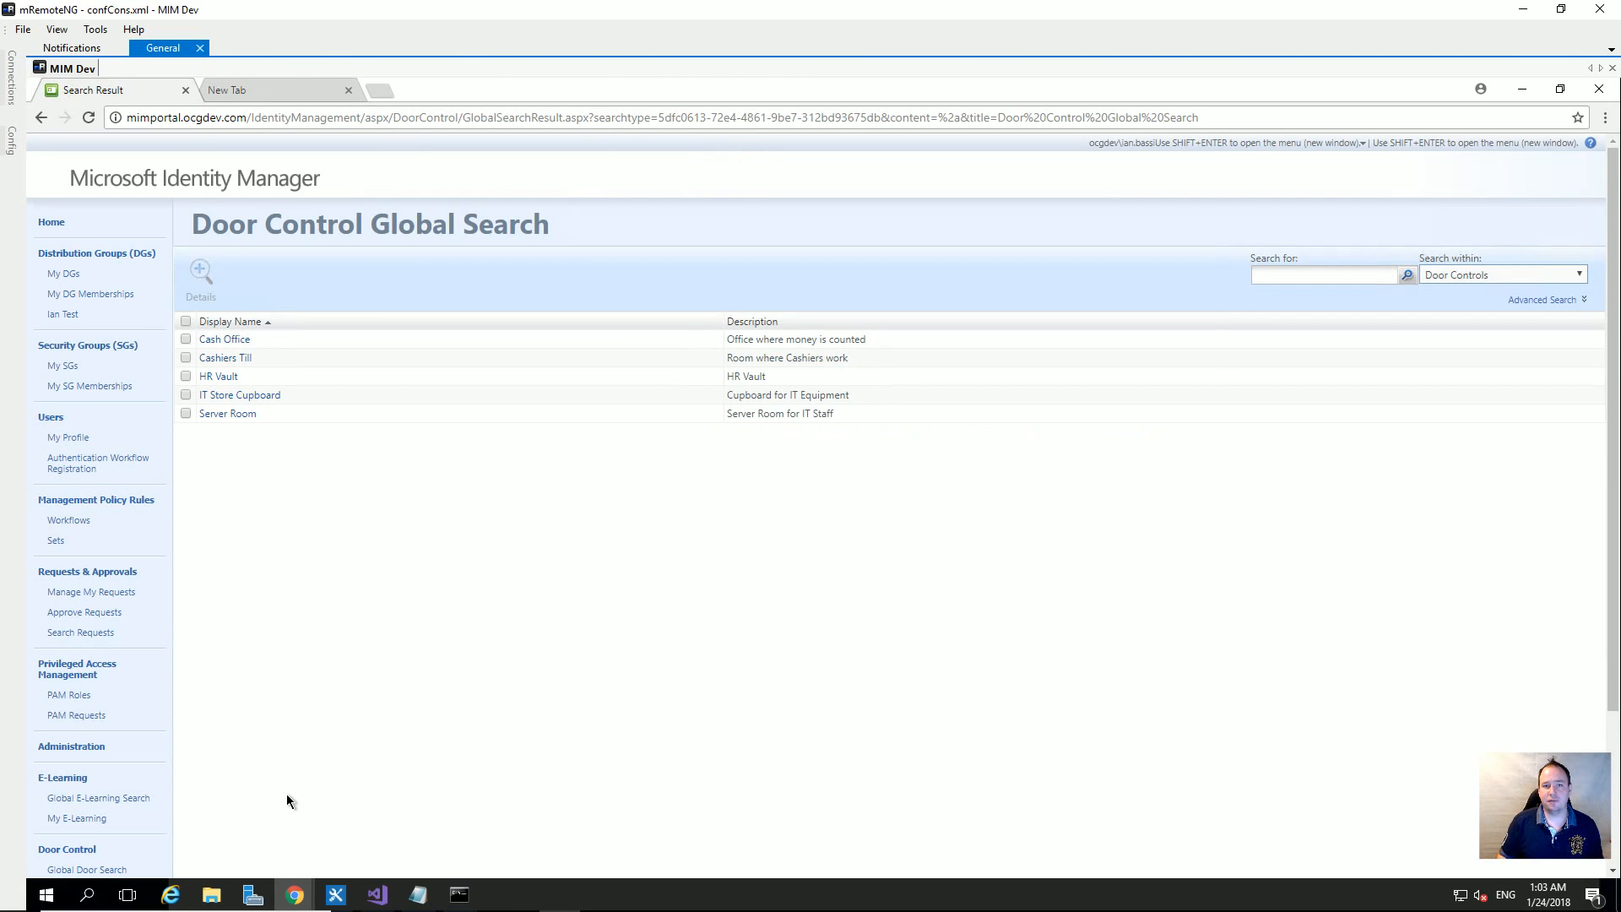